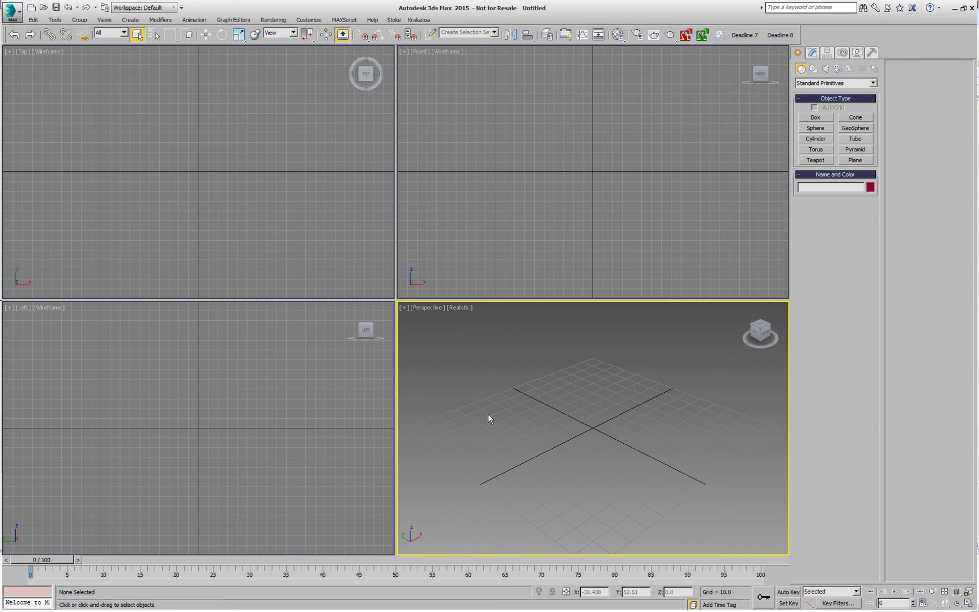
Open the Particle View editor with the 6 key and browse the operator depot
{"action": "key", "text": "6"}
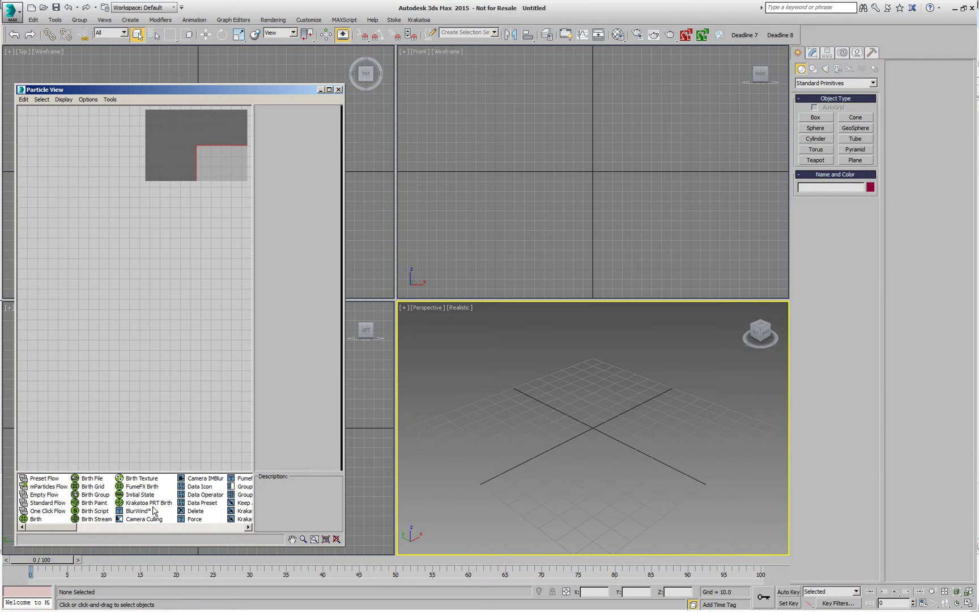
{"action": "left_click", "coordinate": [248, 528]}
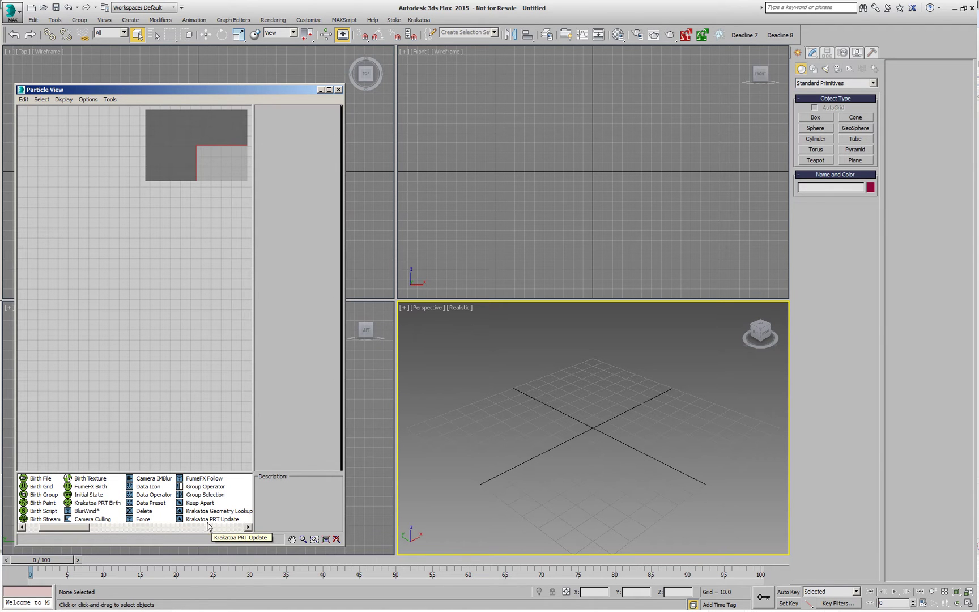
{"action": "left_click_drag", "start_coordinate": [85, 528], "coordinate": [78, 530]}
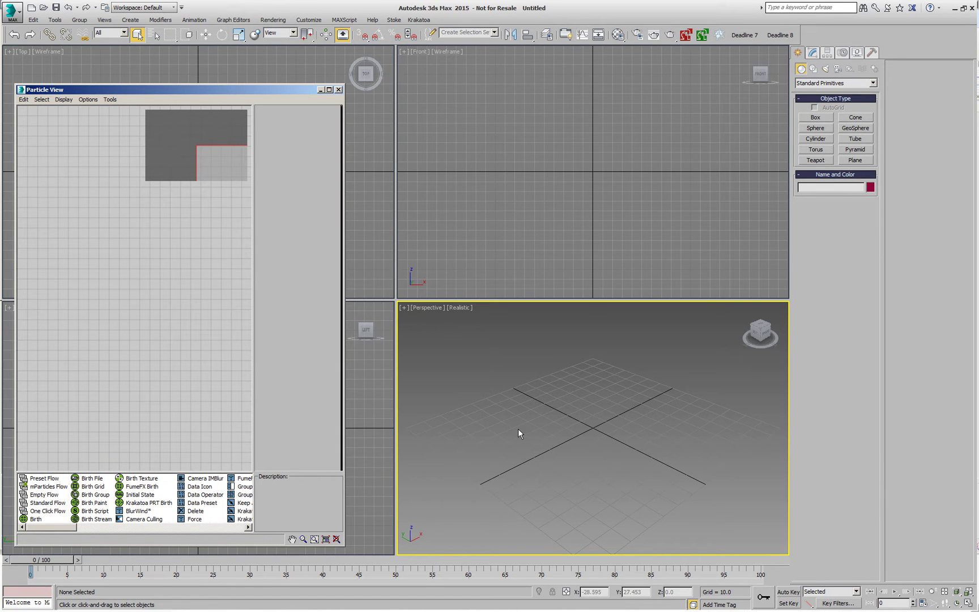
Draw Line001 as a winding spline with curved Bezier vertices across the Perspective viewport
{"action": "left_click", "coordinate": [813, 68]}
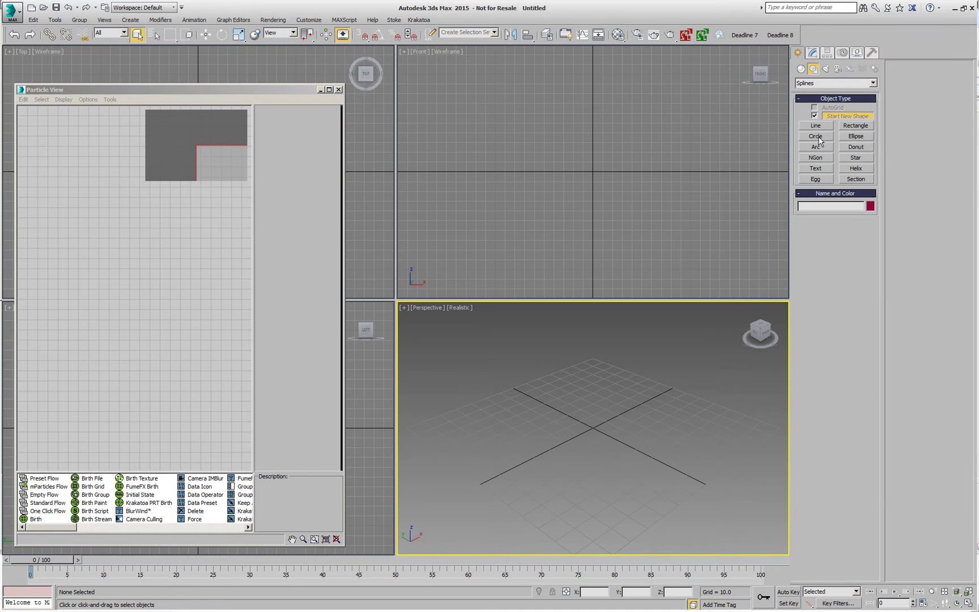
{"action": "left_click", "coordinate": [816, 126]}
{"action": "left_click", "coordinate": [494, 494]}
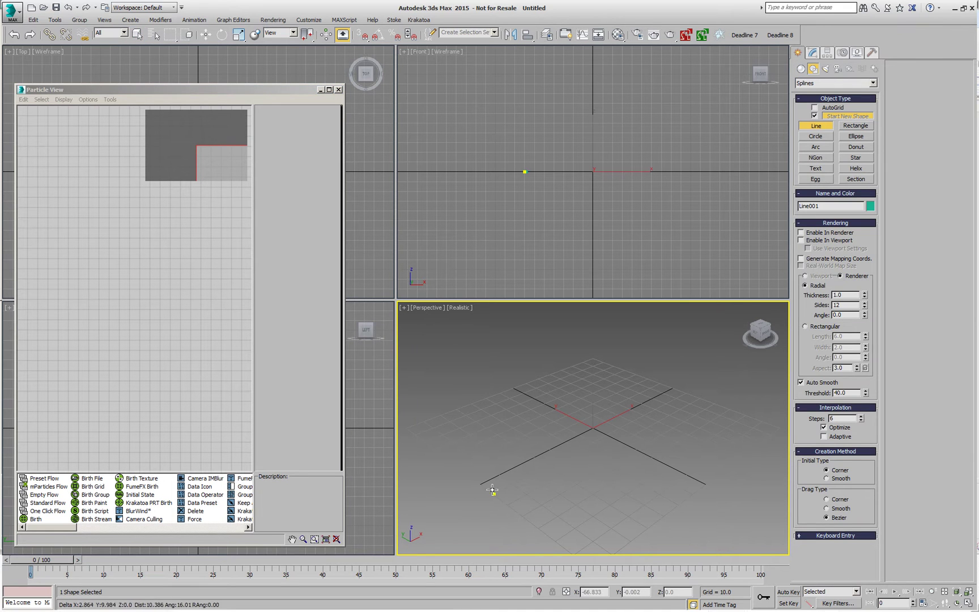
{"action": "left_click_drag", "start_coordinate": [465, 412], "coordinate": [498, 403]}
{"action": "left_click_drag", "start_coordinate": [606, 457], "coordinate": [619, 416]}
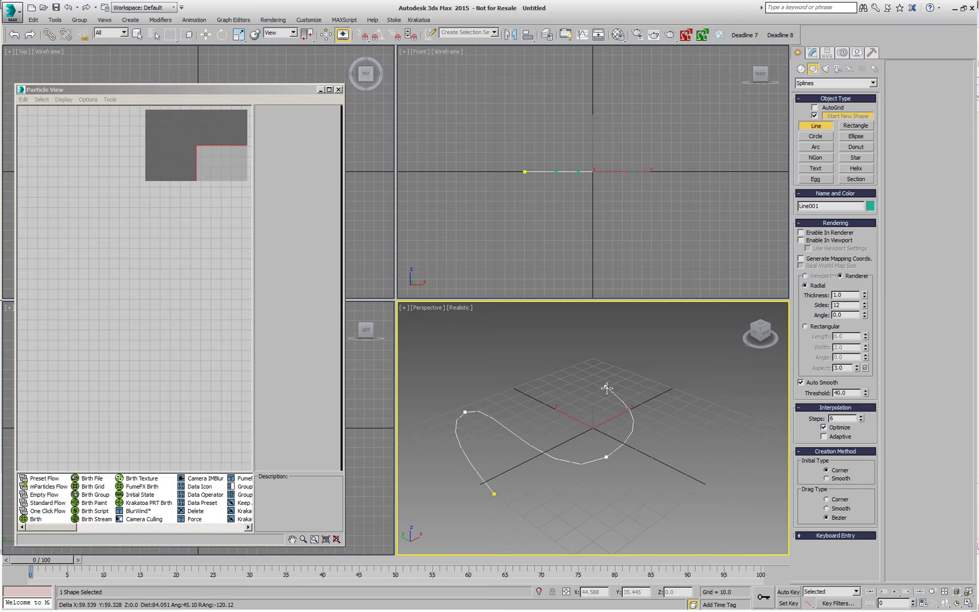
{"action": "left_click_drag", "start_coordinate": [588, 372], "coordinate": [585, 348]}
{"action": "left_click", "coordinate": [738, 406]}
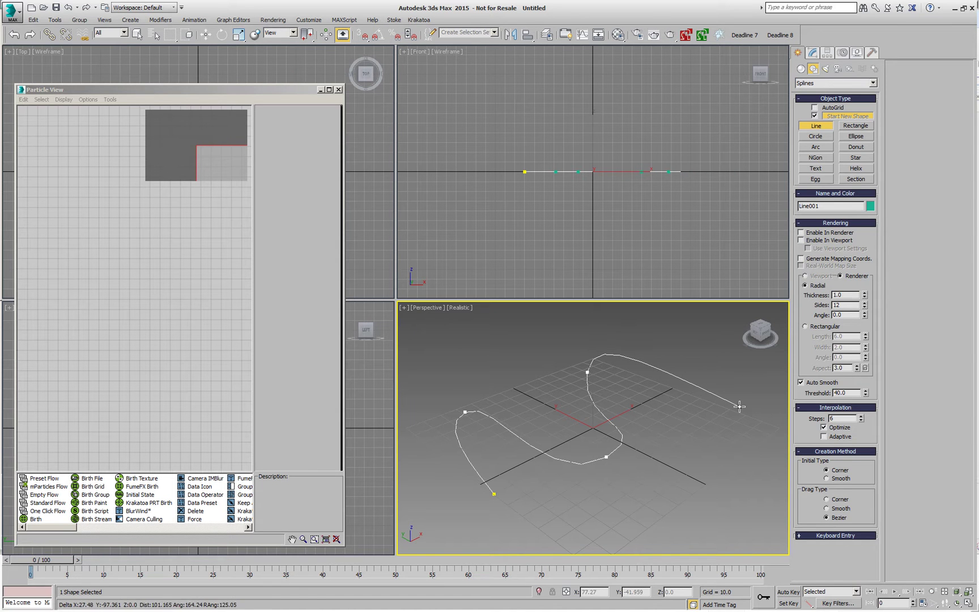
{"action": "right_click", "coordinate": [700, 448]}
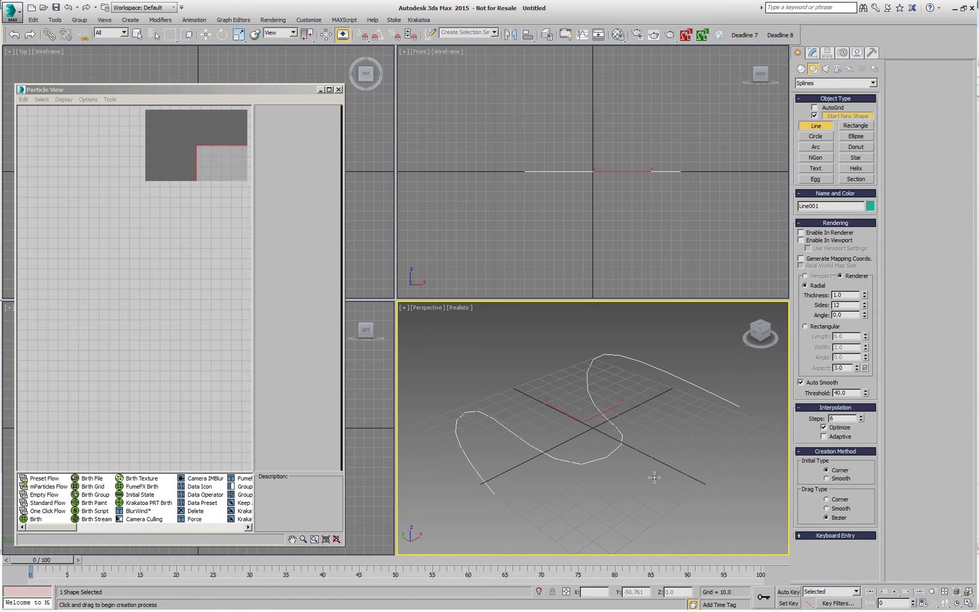
Add a Noise modifier to Line001
{"action": "left_click", "coordinate": [814, 52]}
{"action": "left_click", "coordinate": [836, 82]}
{"action": "left_click_drag", "start_coordinate": [876, 118], "coordinate": [885, 238]}
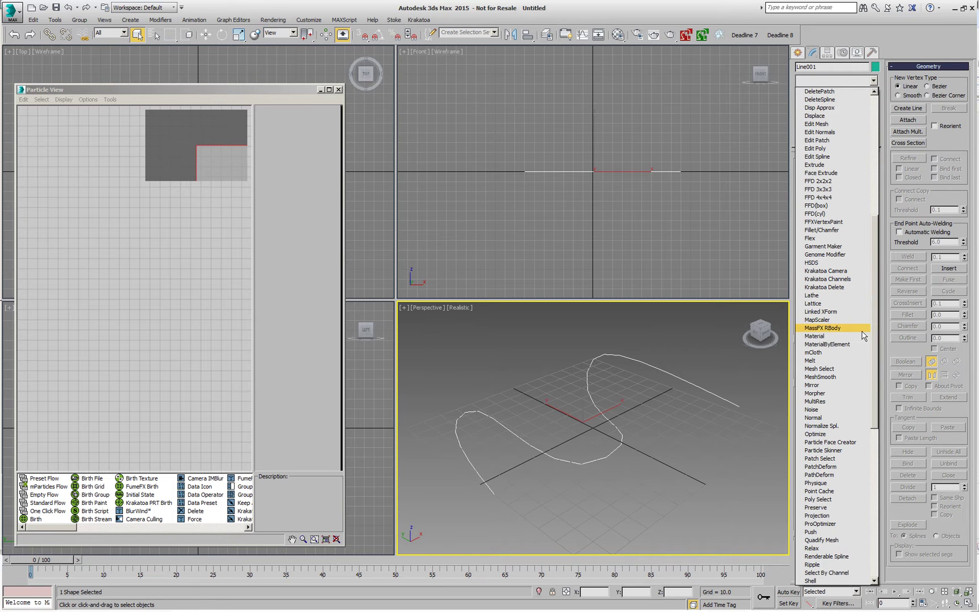
{"action": "left_click", "coordinate": [830, 409]}
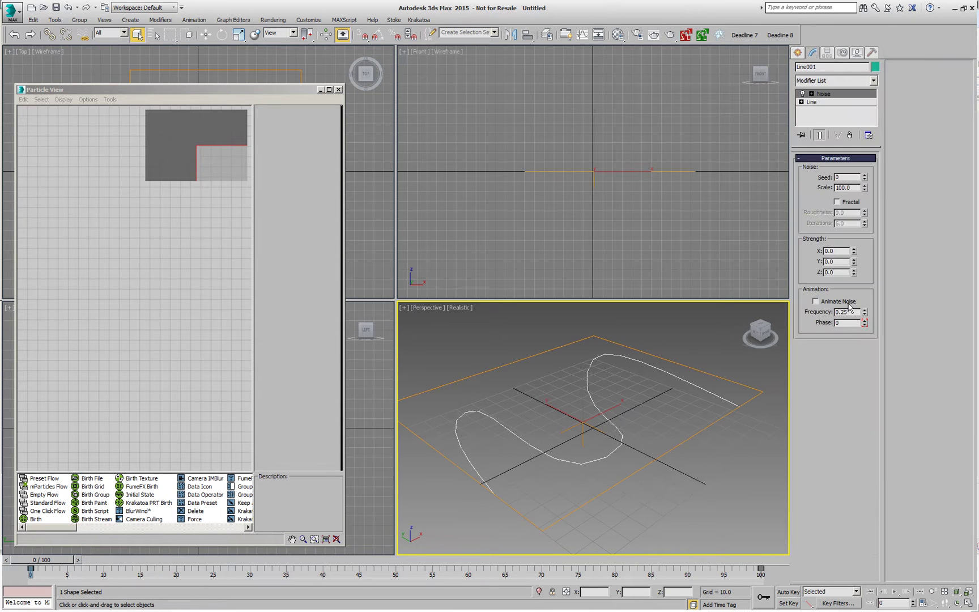
Set Noise strength X, Y and Z to 50, with Animate Noise and Fractal on
{"action": "left_click", "coordinate": [828, 251]}
{"action": "type", "text": "50"}
{"action": "key", "text": "Tab"}
{"action": "type", "text": "50"}
{"action": "key", "text": "Tab"}
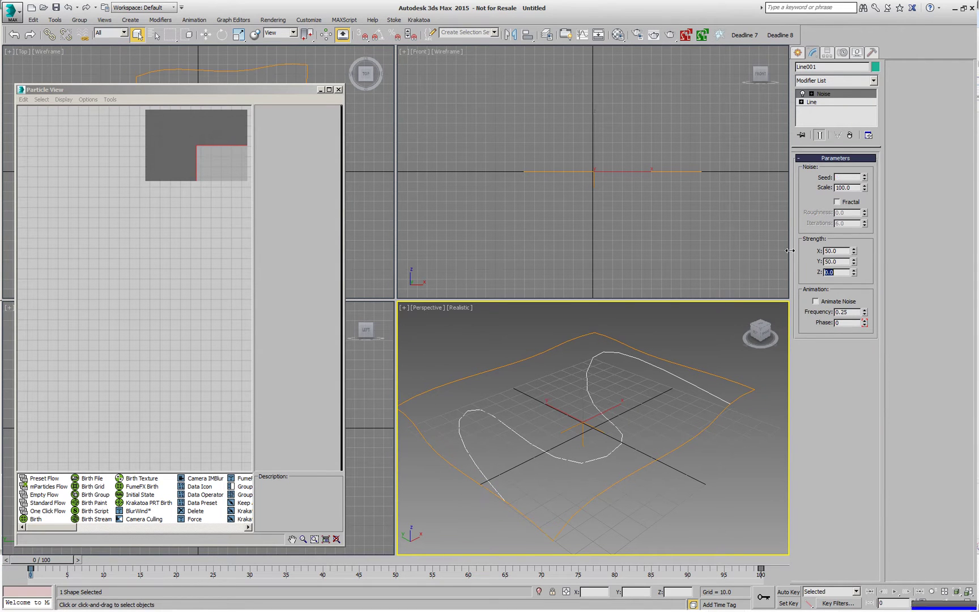
{"action": "type", "text": "50"}
{"action": "key", "text": "Return"}
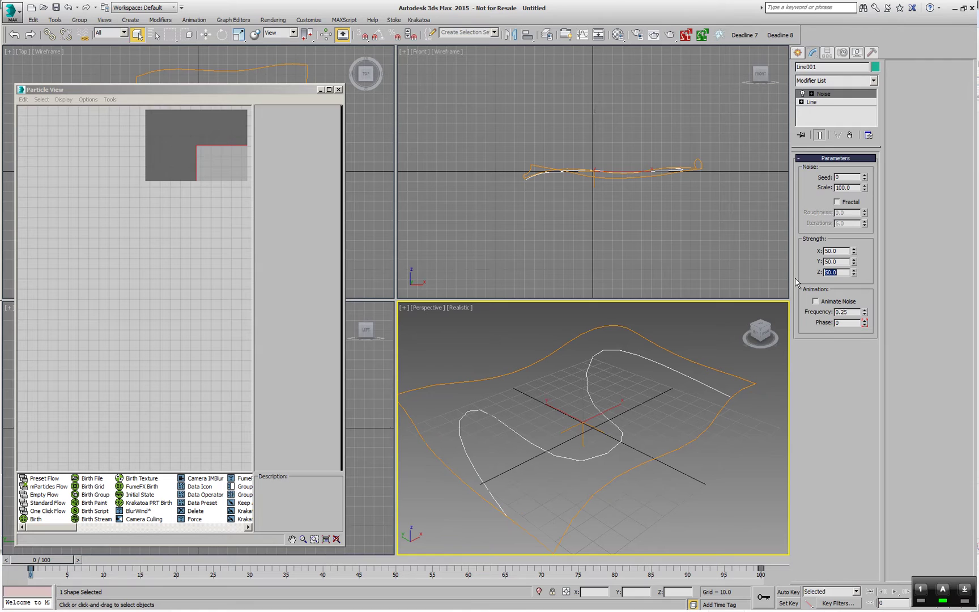
{"action": "left_click", "coordinate": [839, 302]}
{"action": "left_click", "coordinate": [849, 203]}
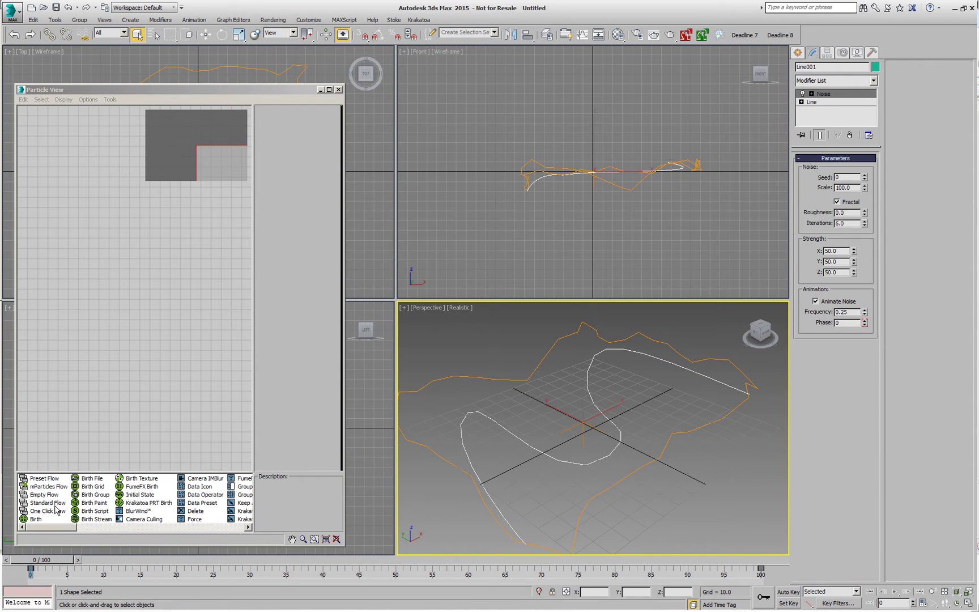
Add a Standard Flow whose birth is Krakatoa PRT Birth reading from Line001
{"action": "left_click_drag", "start_coordinate": [48, 503], "coordinate": [51, 265]}
{"action": "left_click_drag", "start_coordinate": [148, 503], "coordinate": [101, 333]}
{"action": "left_click", "coordinate": [118, 333]}
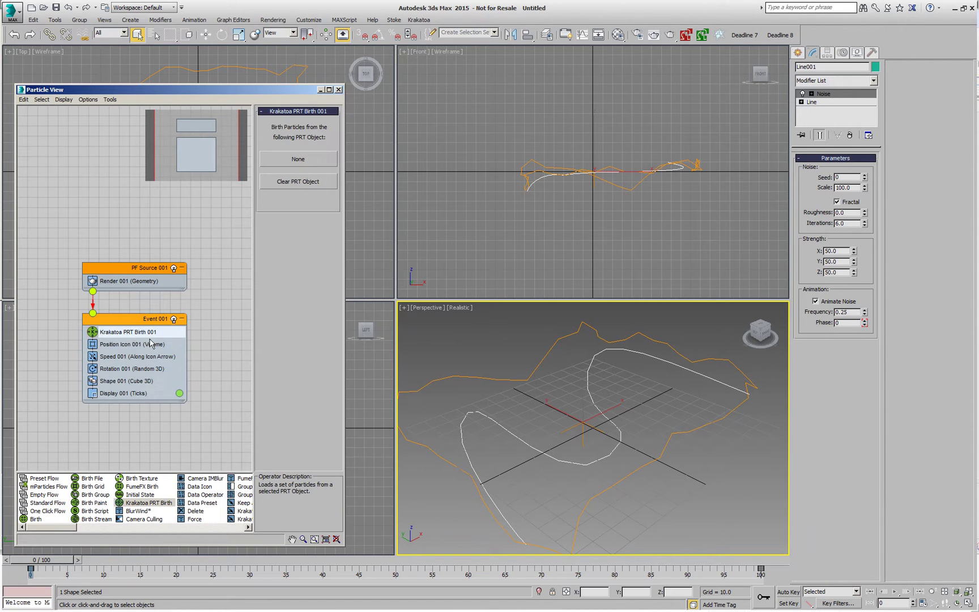
{"action": "left_click", "coordinate": [295, 160]}
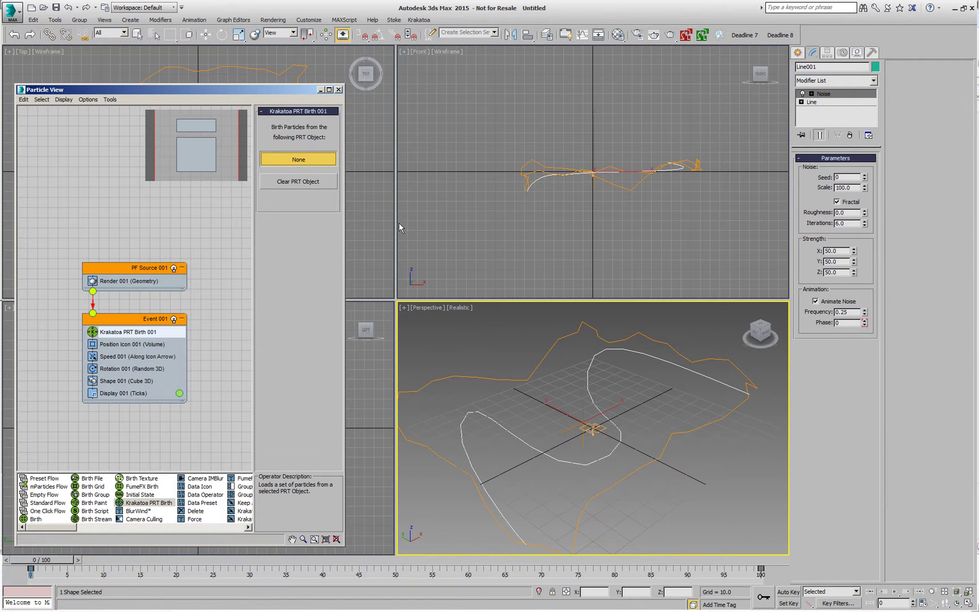
{"action": "left_click", "coordinate": [575, 464]}
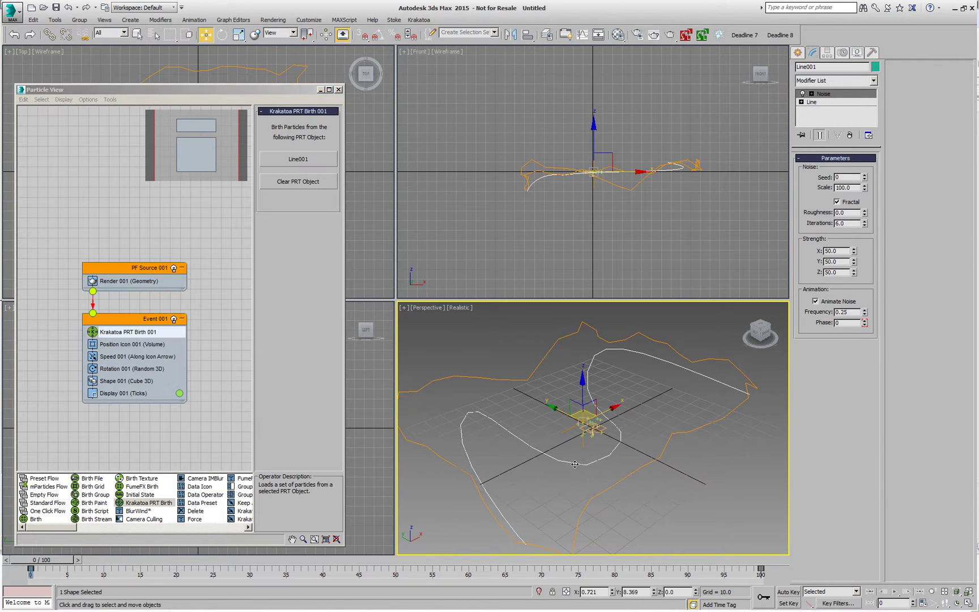
Disable the Position Icon, Speed and Rotation operators and check the Shape size
{"action": "left_click", "coordinate": [93, 346]}
{"action": "left_click", "coordinate": [93, 357]}
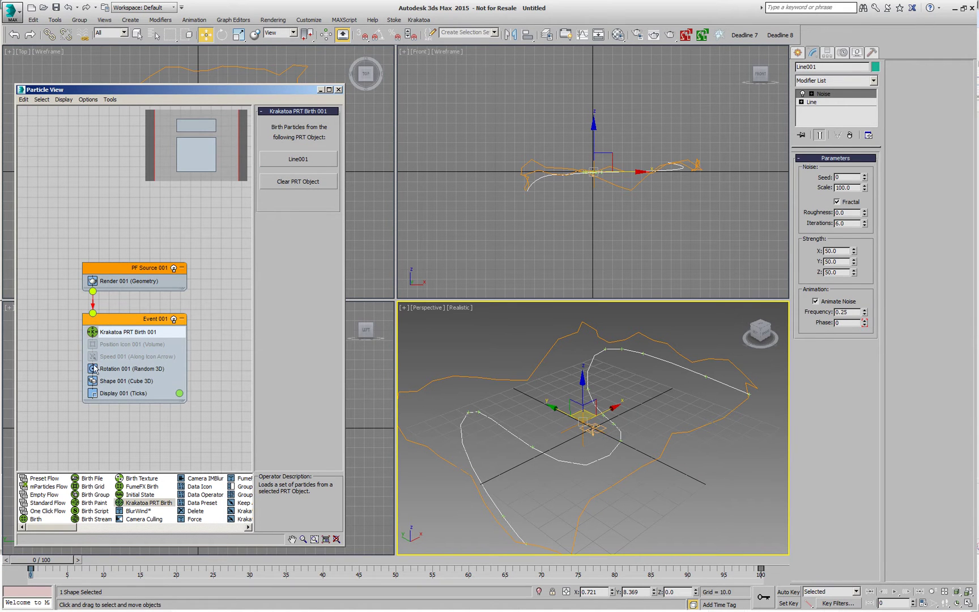
{"action": "left_click", "coordinate": [93, 369]}
{"action": "left_click", "coordinate": [109, 381]}
{"action": "double_click", "coordinate": [309, 169]}
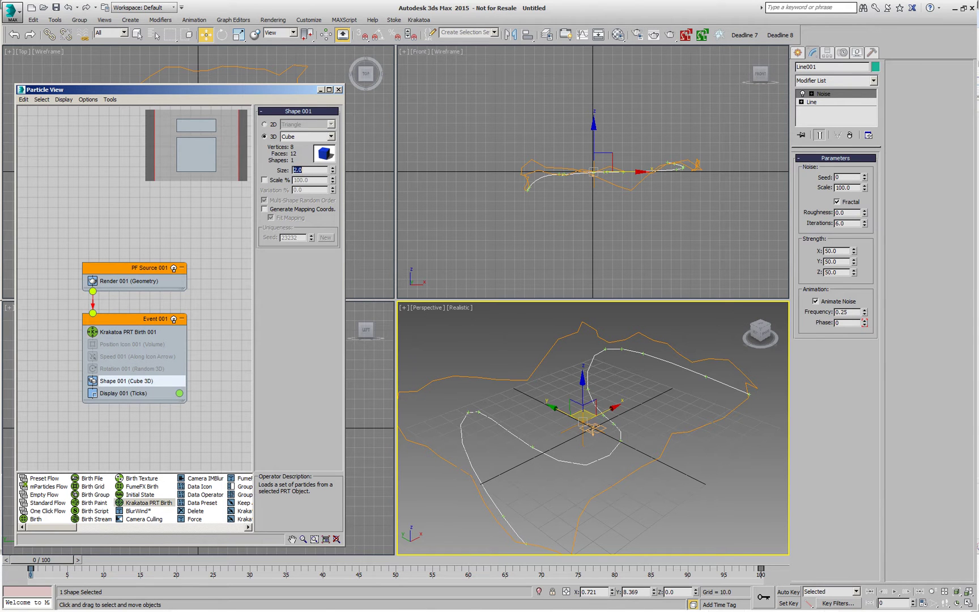
Set the PF Source viewport quantity to 100% and display particles as Geometry
{"action": "left_click", "coordinate": [135, 396]}
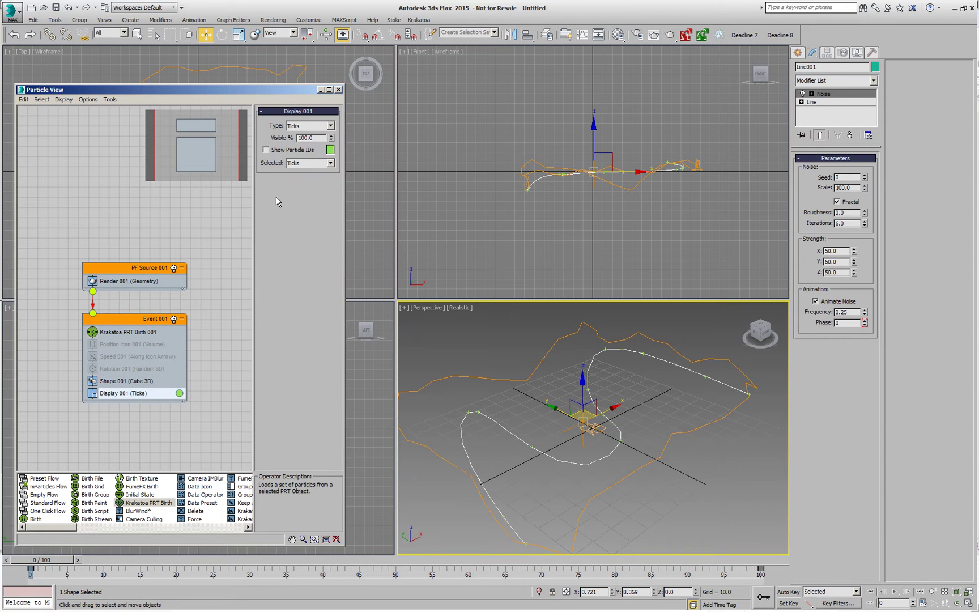
{"action": "left_click", "coordinate": [141, 268]}
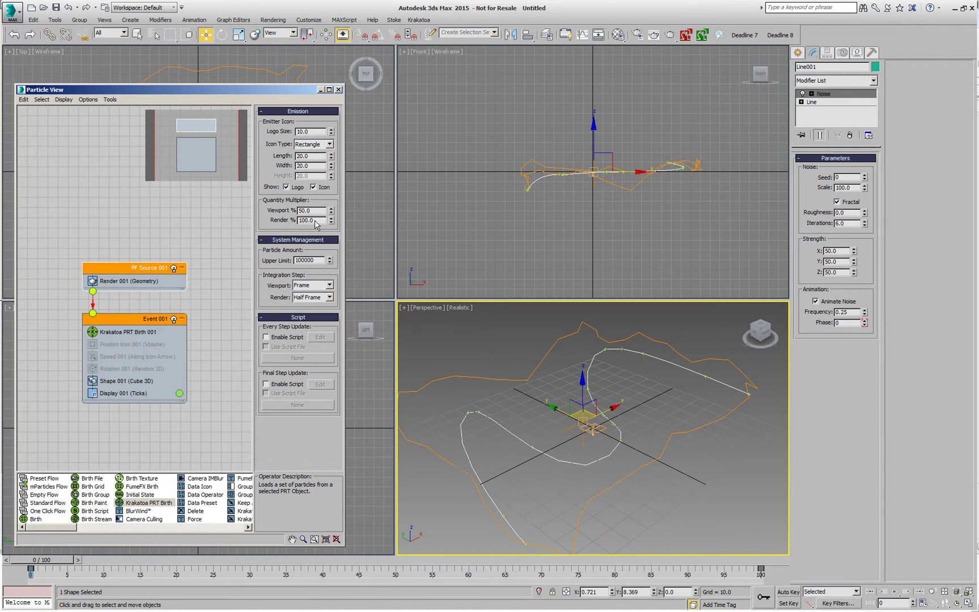
{"action": "left_click_drag", "start_coordinate": [312, 210], "coordinate": [277, 210]}
{"action": "type", "text": "100"}
{"action": "key", "text": "Return"}
{"action": "left_click", "coordinate": [138, 393]}
{"action": "left_click", "coordinate": [310, 125]}
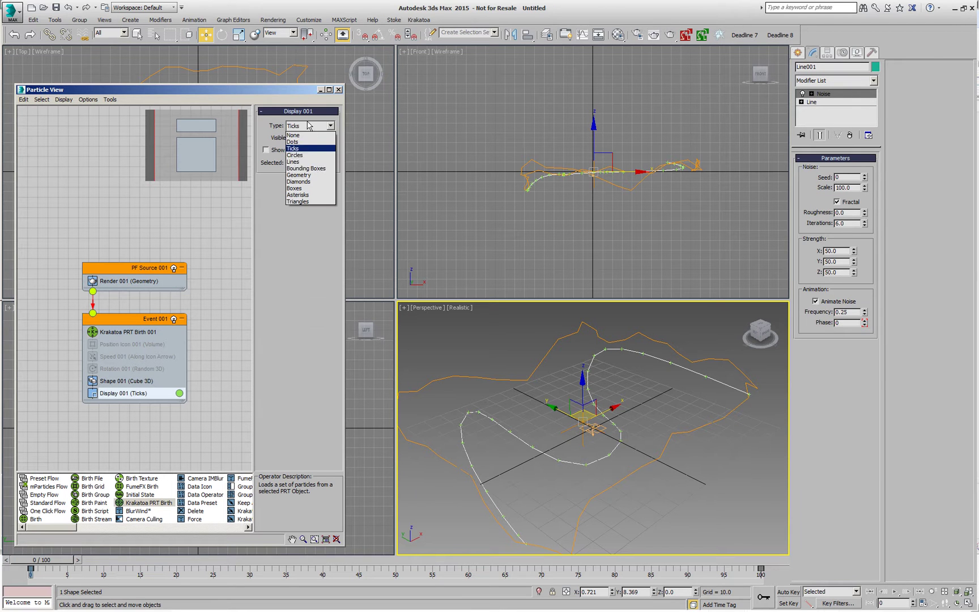
{"action": "left_click", "coordinate": [312, 175]}
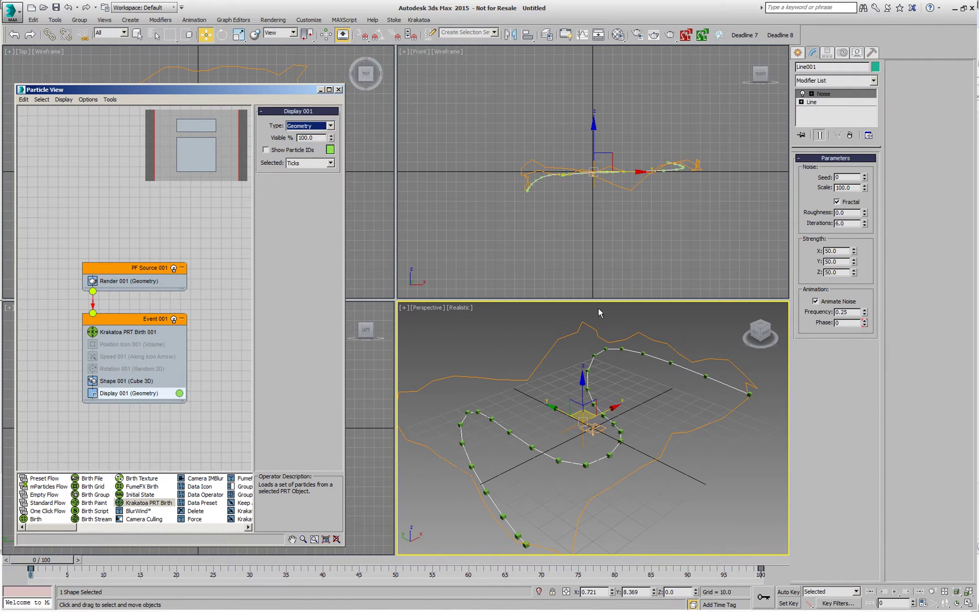
Raise Line001's interpolation steps to 32, then to 48
{"action": "left_click", "coordinate": [832, 102]}
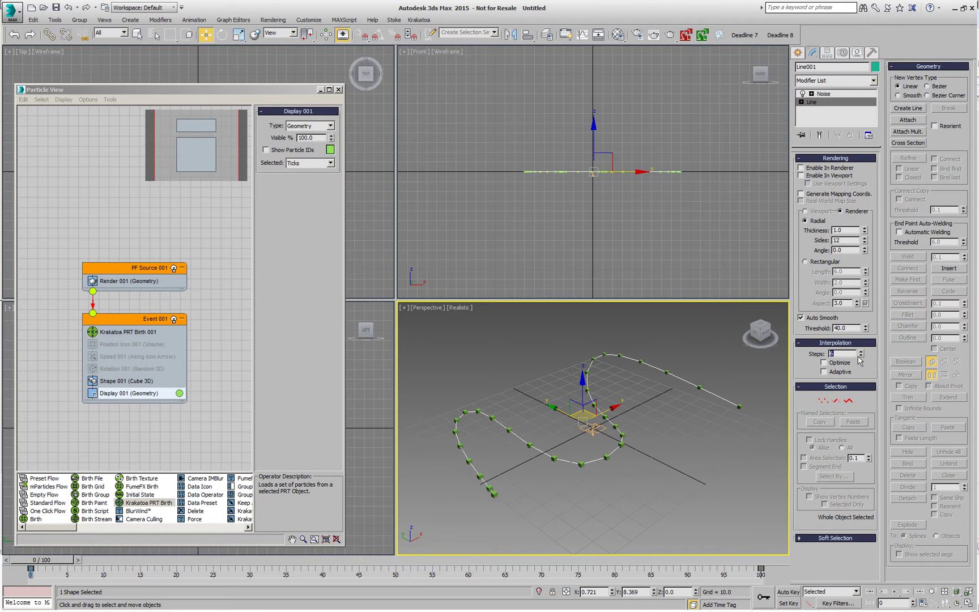
{"action": "key", "text": "Return"}
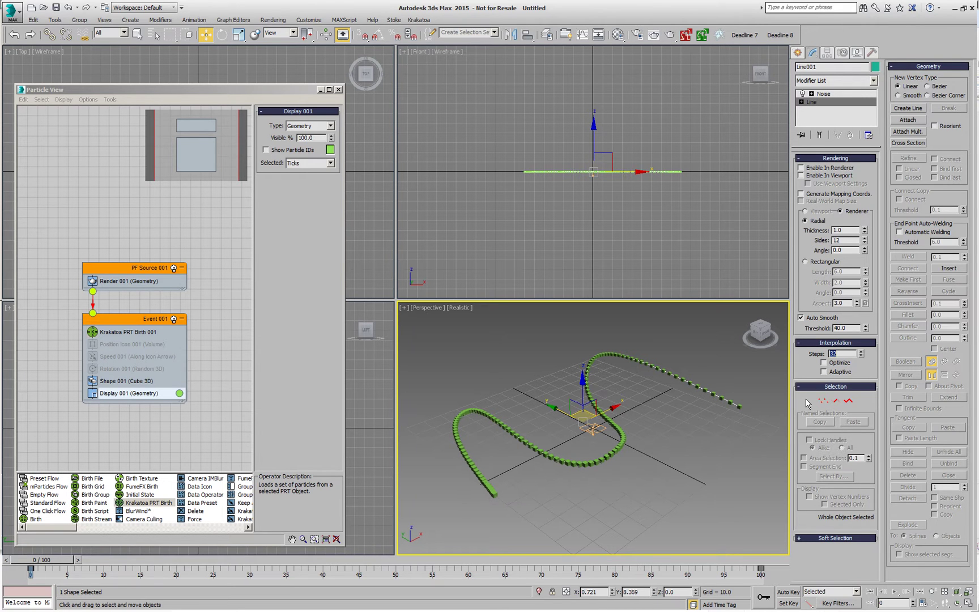
{"action": "type", "text": "48"}
{"action": "key", "text": "Return"}
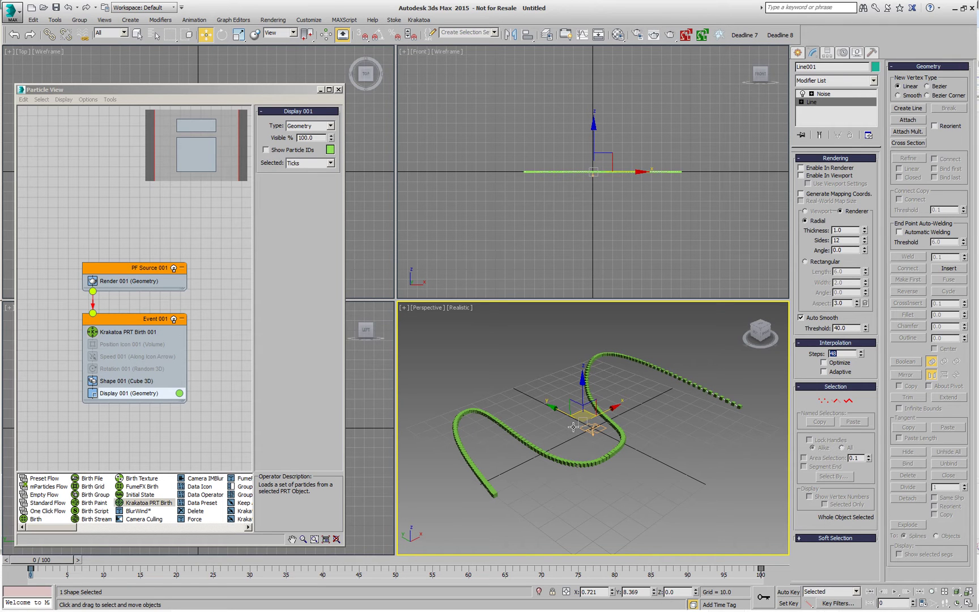
Scrub the timeline to preview the noise animation with the Noise modifier reselected
{"action": "left_click_drag", "start_coordinate": [56, 564], "coordinate": [115, 563]}
{"action": "key", "text": "w"}
{"action": "left_click", "coordinate": [823, 94]}
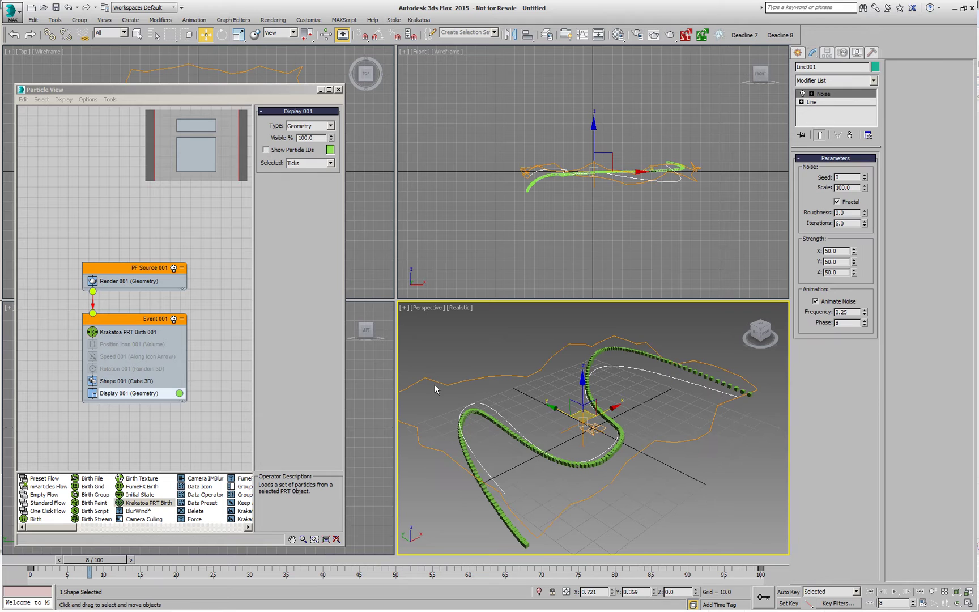
{"action": "left_click_drag", "start_coordinate": [120, 566], "coordinate": [33, 567]}
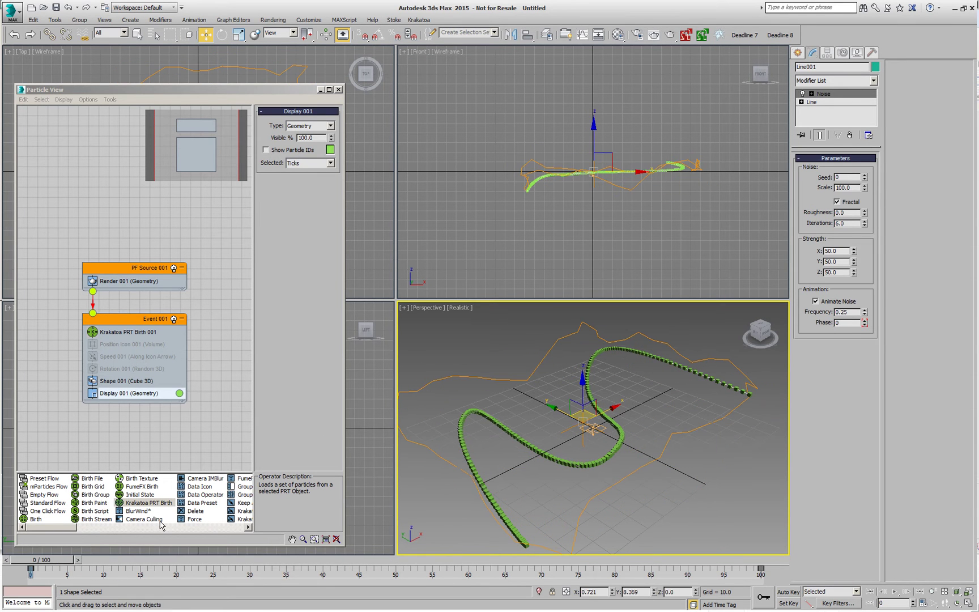
Add a Krakatoa PRT Update operator reading Line001, including its Velocity channel
{"action": "left_click_drag", "start_coordinate": [244, 520], "coordinate": [130, 344]}
{"action": "left_click", "coordinate": [131, 346]}
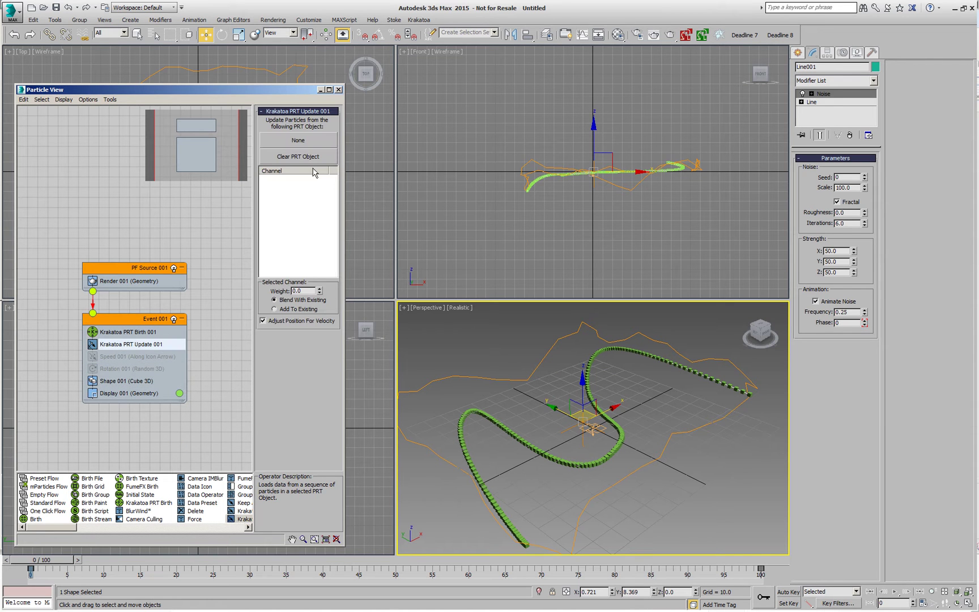
{"action": "left_click", "coordinate": [302, 141]}
{"action": "left_click", "coordinate": [602, 463]}
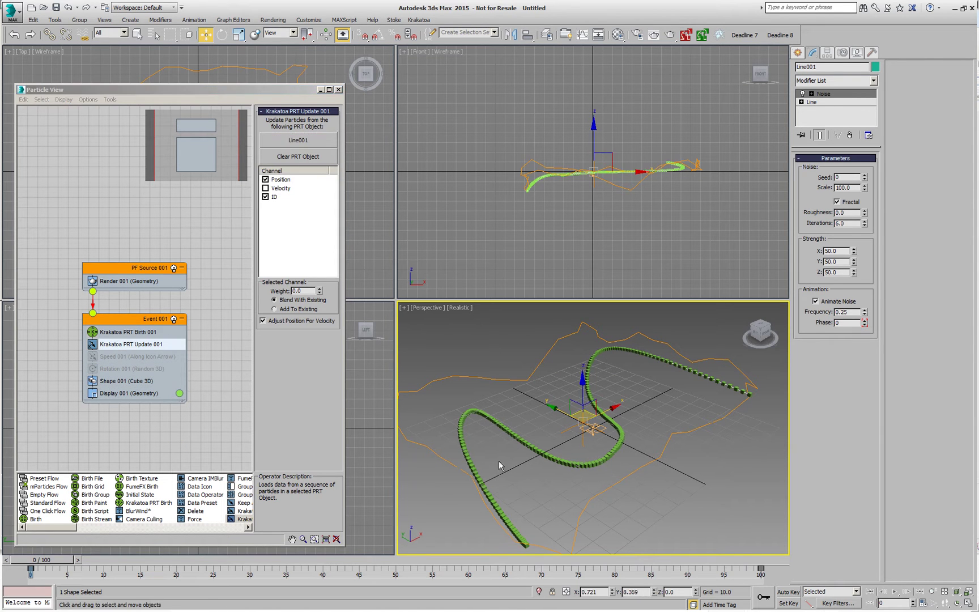
{"action": "left_click_drag", "start_coordinate": [68, 562], "coordinate": [28, 562]}
{"action": "key", "text": "w"}
{"action": "left_click", "coordinate": [266, 188]}
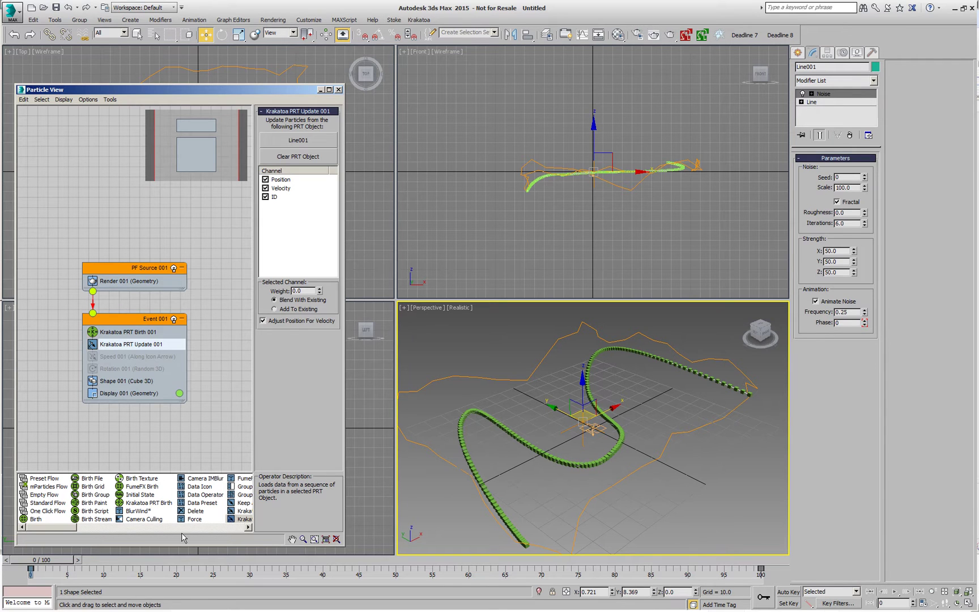
Set the Display operator type to Lines and preview the particles
{"action": "left_click", "coordinate": [113, 393]}
{"action": "left_click", "coordinate": [301, 125]}
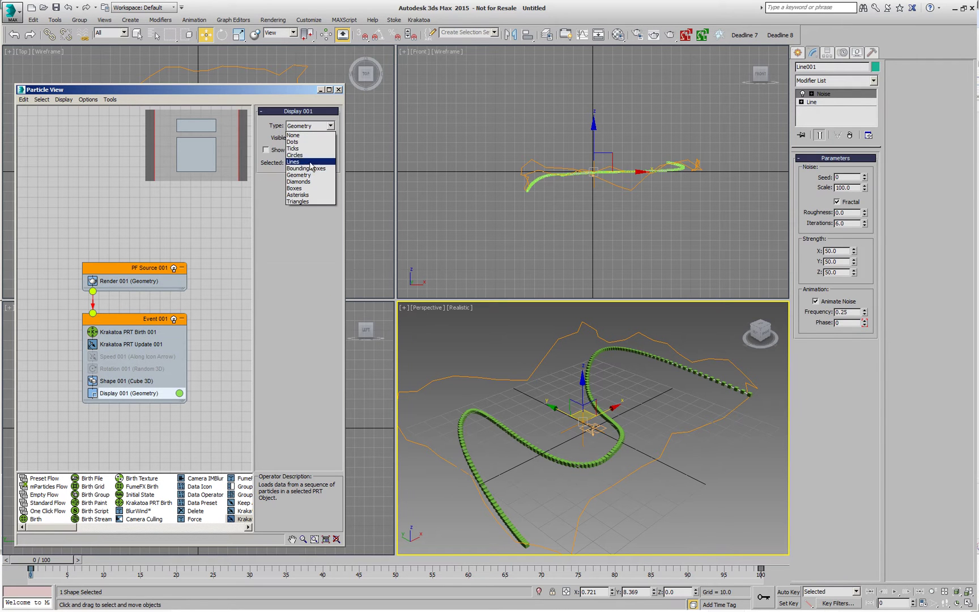
{"action": "left_click", "coordinate": [302, 170]}
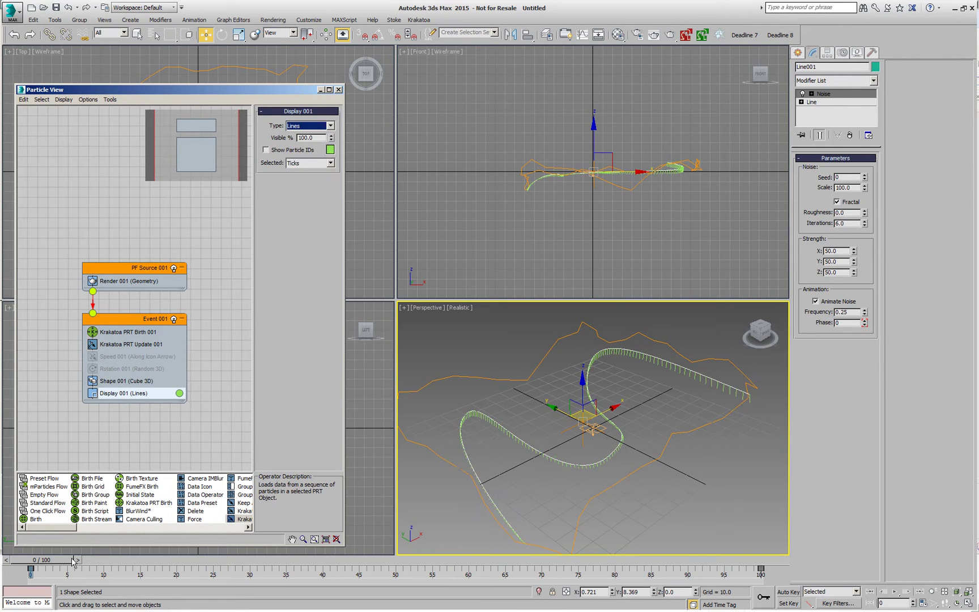
{"action": "left_click_drag", "start_coordinate": [74, 563], "coordinate": [31, 561]}
Put a Spawn test into Event 001 in place of the Speed operator
{"action": "key", "text": "w"}
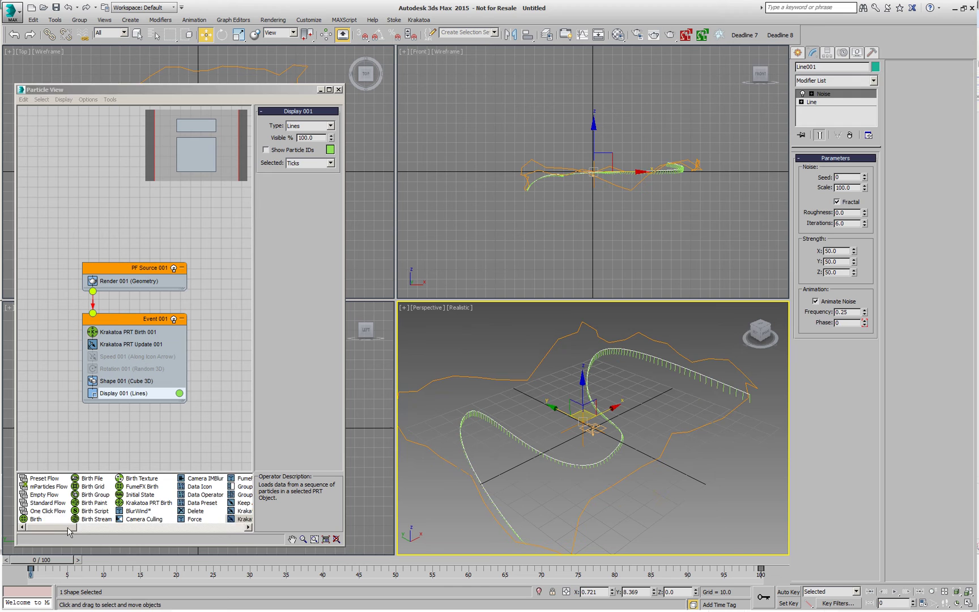
{"action": "left_click_drag", "start_coordinate": [69, 528], "coordinate": [179, 530]}
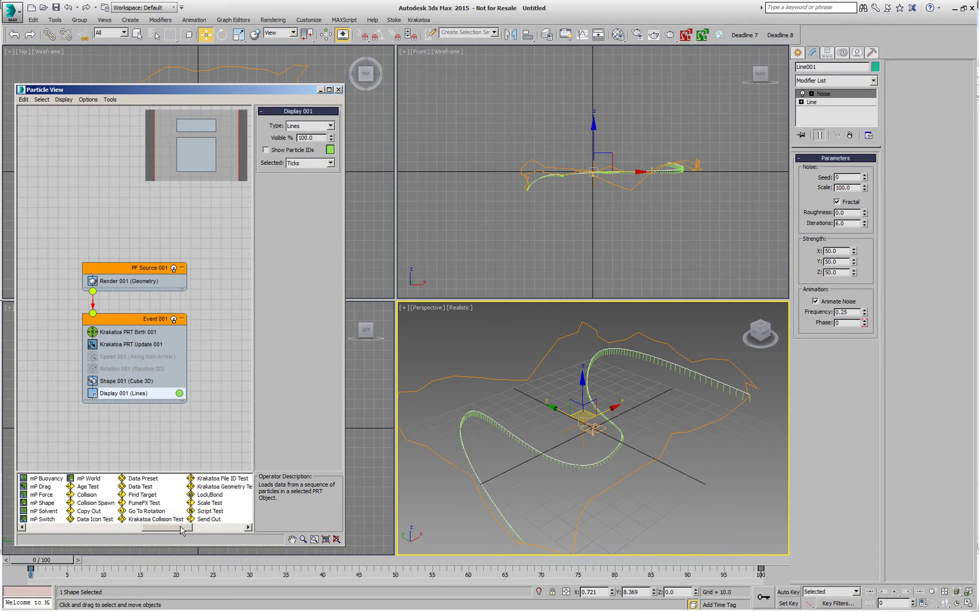
{"action": "left_click_drag", "start_coordinate": [178, 531], "coordinate": [197, 528]}
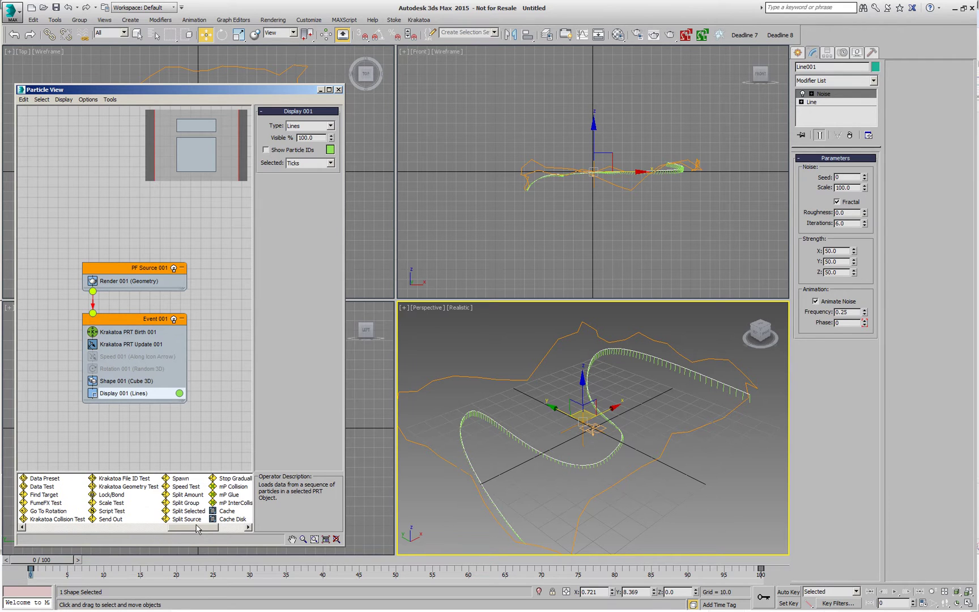
{"action": "left_click_drag", "start_coordinate": [181, 479], "coordinate": [132, 358]}
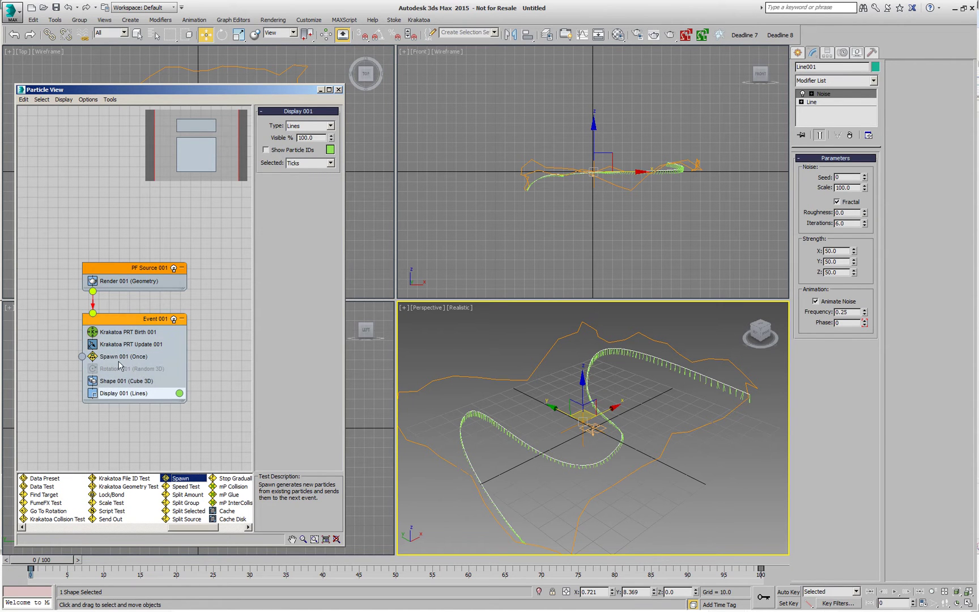
{"action": "left_click", "coordinate": [85, 531]}
{"action": "left_click", "coordinate": [85, 531]}
{"action": "left_click", "coordinate": [85, 530]}
{"action": "left_click", "coordinate": [85, 530]}
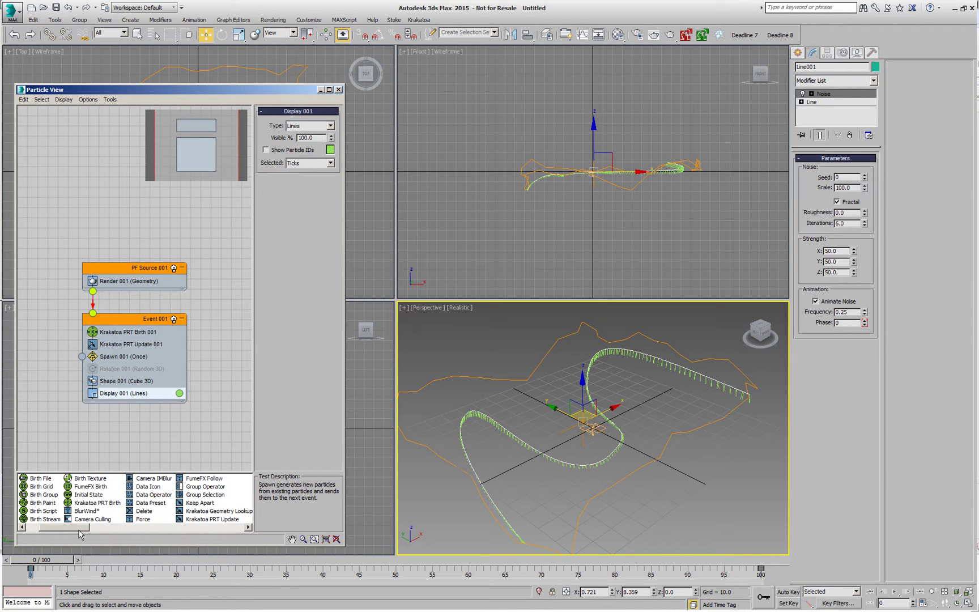
Create Event 002 with a Force operator and wire Spawn's output into it
{"action": "left_click_drag", "start_coordinate": [142, 519], "coordinate": [71, 439]}
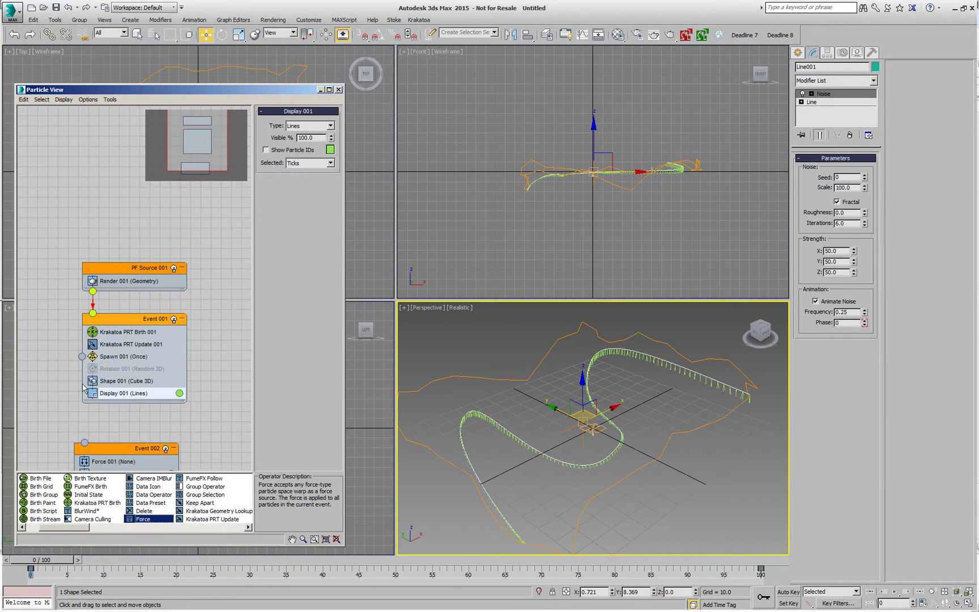
{"action": "left_click_drag", "start_coordinate": [83, 356], "coordinate": [85, 442]}
{"action": "left_click_drag", "start_coordinate": [66, 561], "coordinate": [126, 562]}
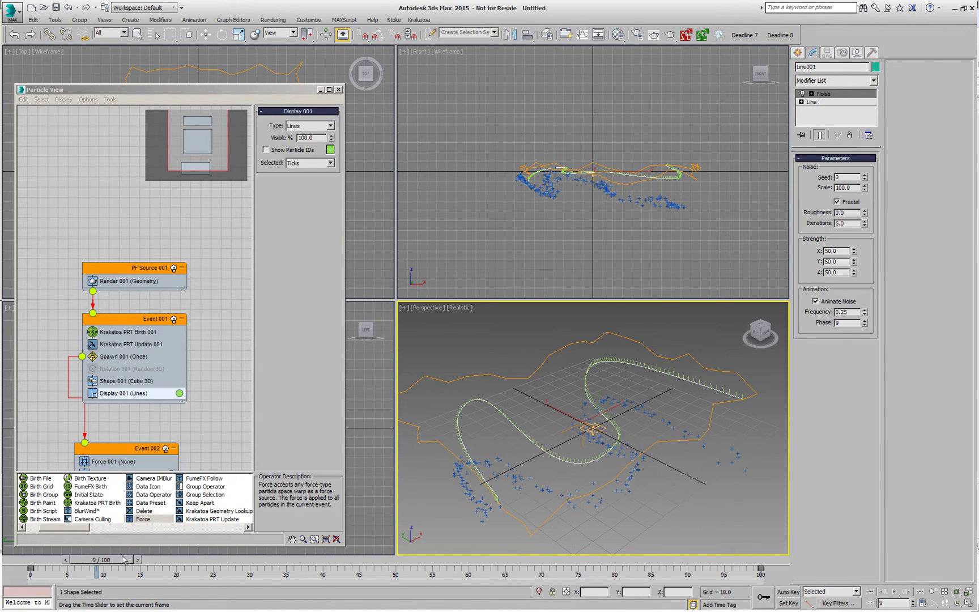
Set Spawn 001 to emit Per Second at a rate of 30
{"action": "key", "text": "w"}
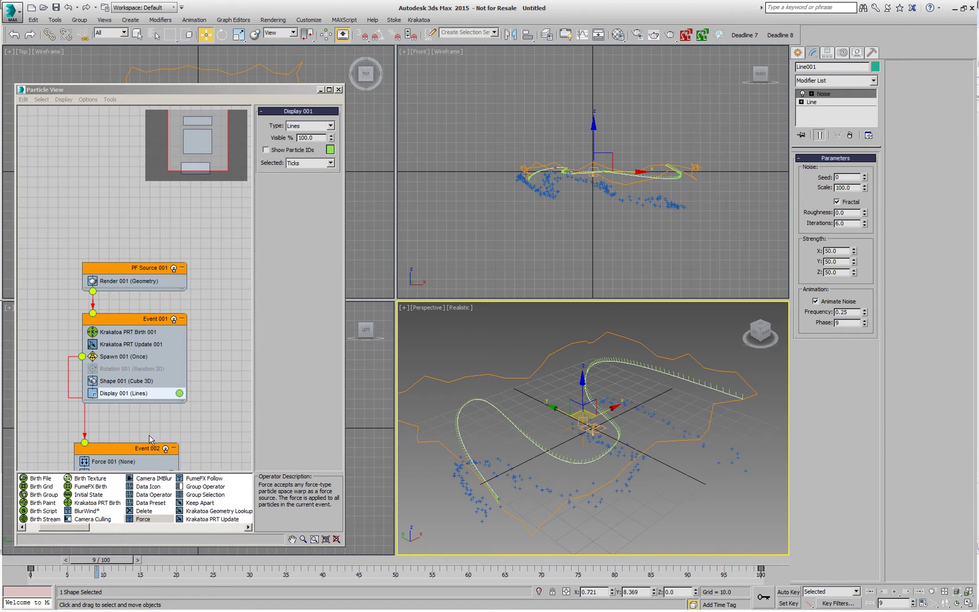
{"action": "left_click", "coordinate": [127, 356]}
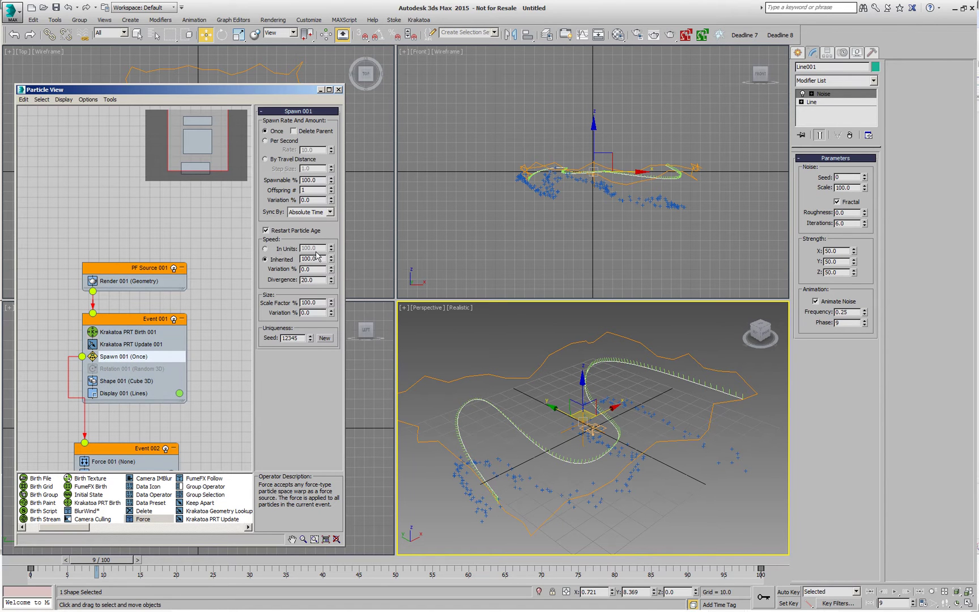
{"action": "left_click", "coordinate": [288, 142]}
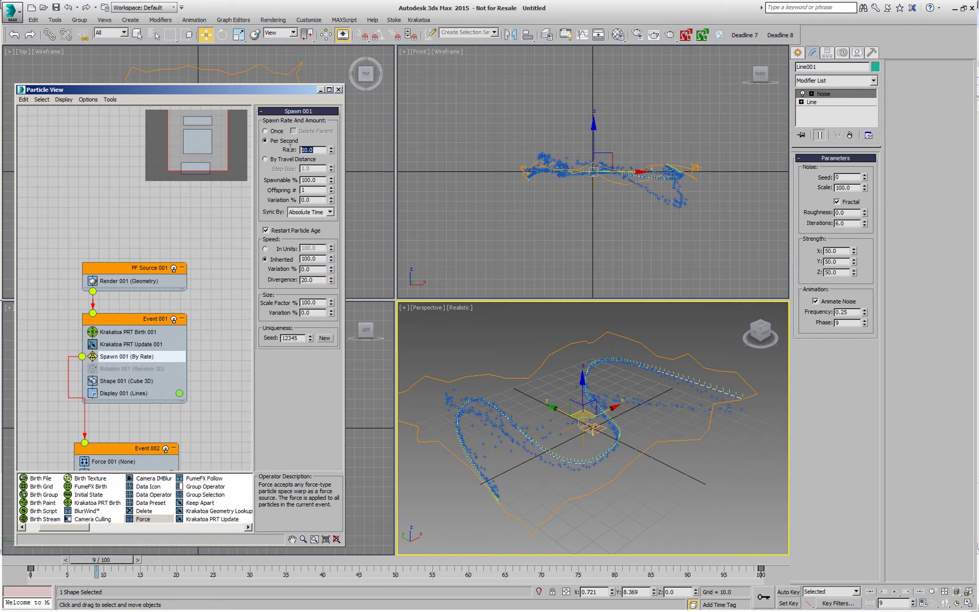
{"action": "type", "text": "30"}
{"action": "key", "text": "Return"}
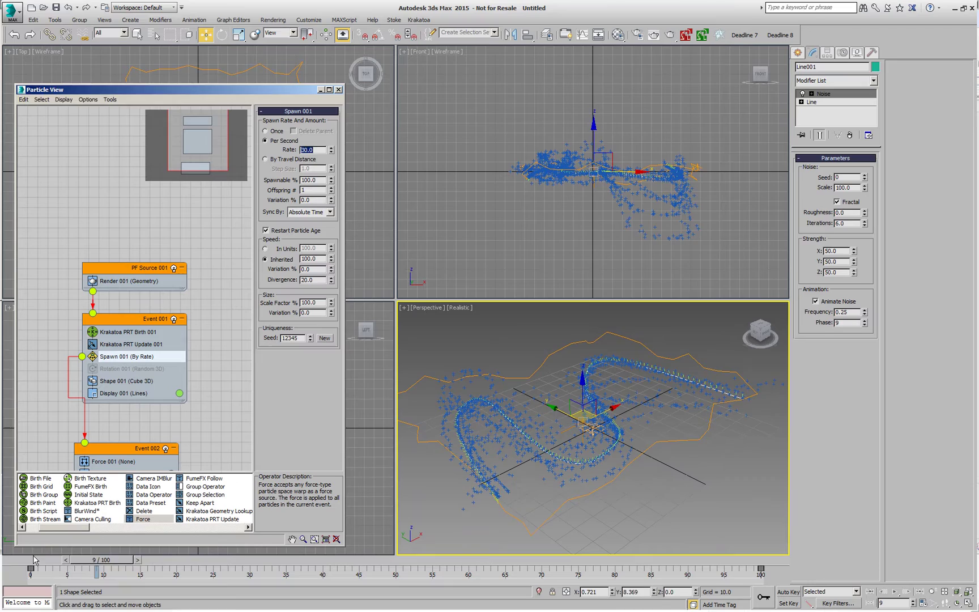
{"action": "left_click_drag", "start_coordinate": [36, 561], "coordinate": [193, 573]}
Set Spawn's Inherited speed to 10 and preview the tighter trails
{"action": "key", "text": "w"}
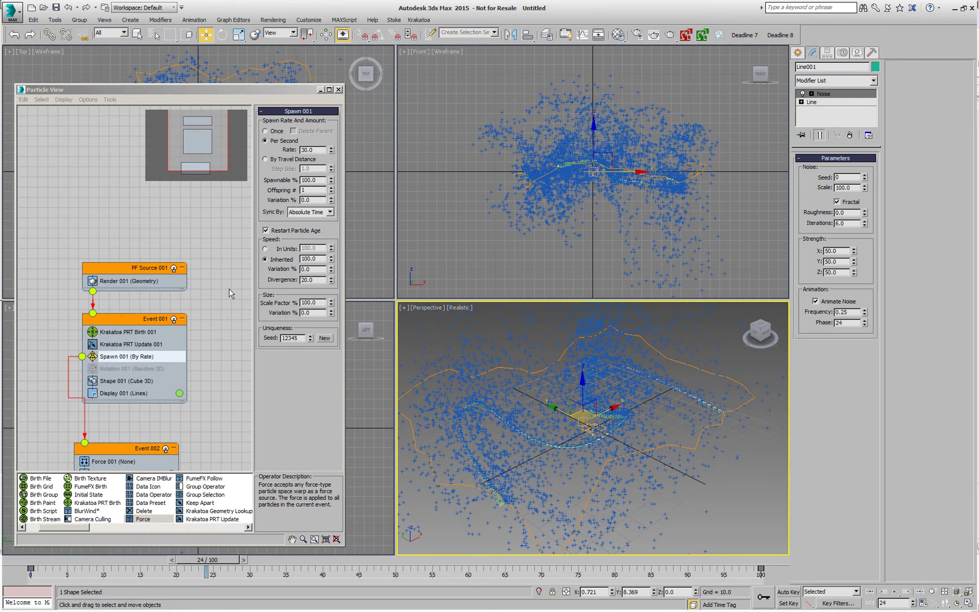
{"action": "double_click", "coordinate": [311, 259]}
{"action": "type", "text": "1"}
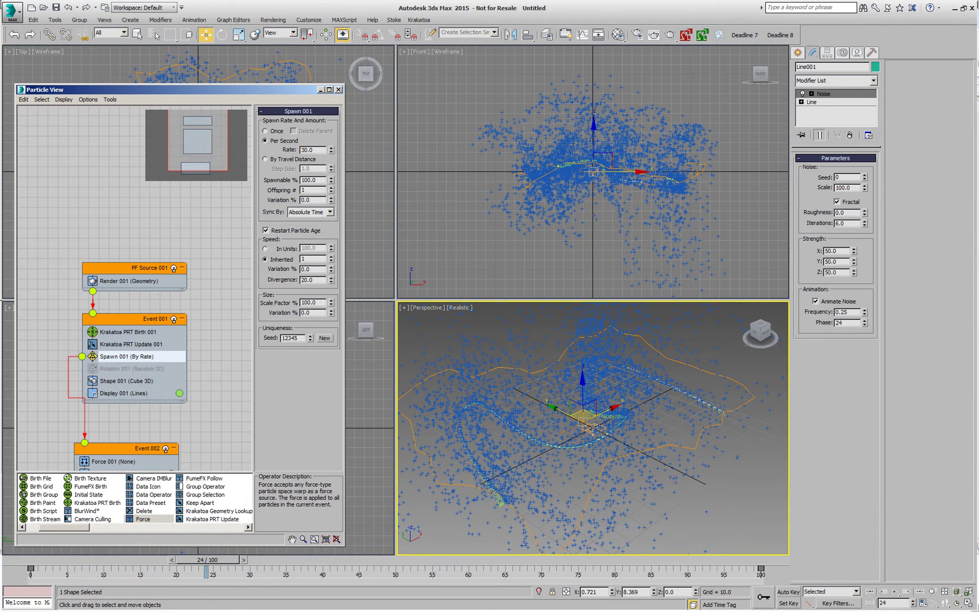
{"action": "type", "text": "0"}
{"action": "key", "text": "Return"}
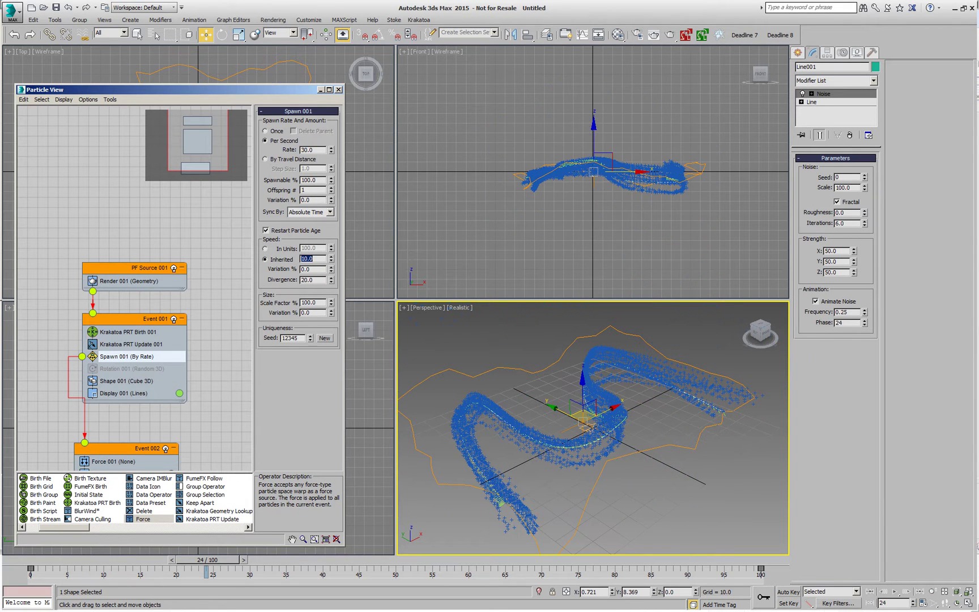
{"action": "mouse_move", "coordinate": [18, 561]}
{"action": "left_mouse_down"}
{"action": "mouse_move", "coordinate": [187, 571]}
{"action": "mouse_move", "coordinate": [357, 565]}
{"action": "mouse_move", "coordinate": [11, 565]}
{"action": "left_mouse_up"}
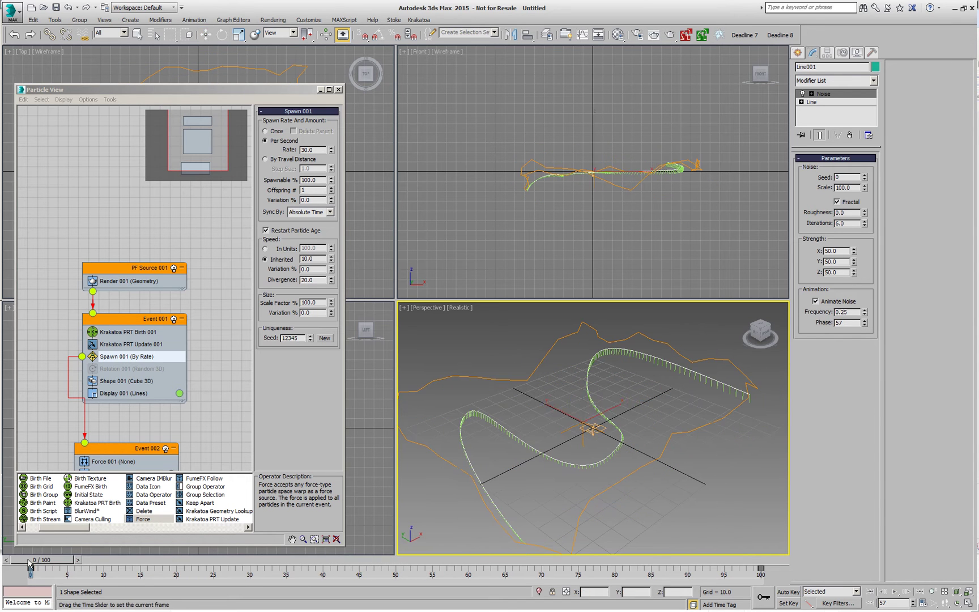
Enable Line001's rendering in both the renderer and the viewport
{"action": "key", "text": "w"}
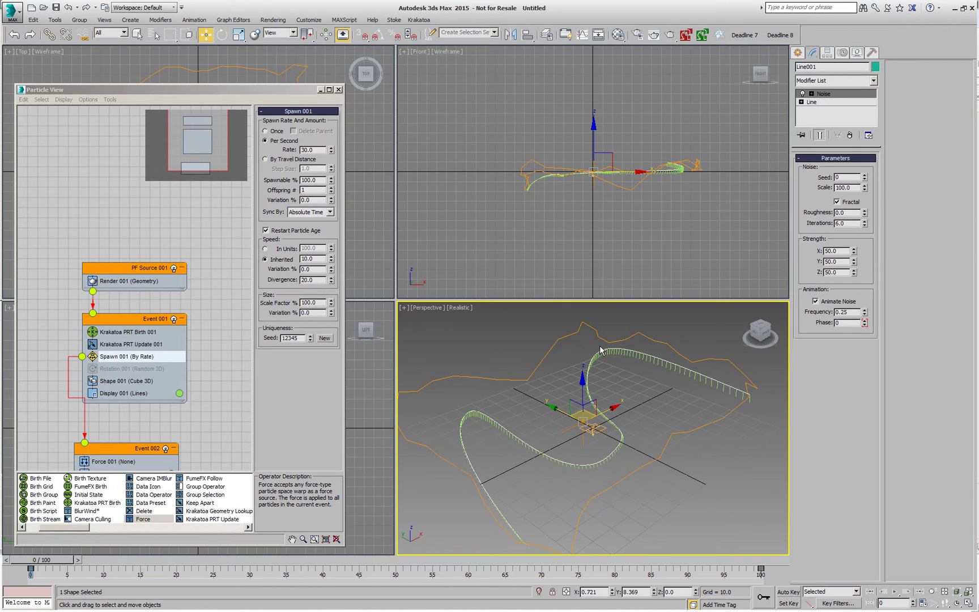
{"action": "left_click", "coordinate": [830, 103]}
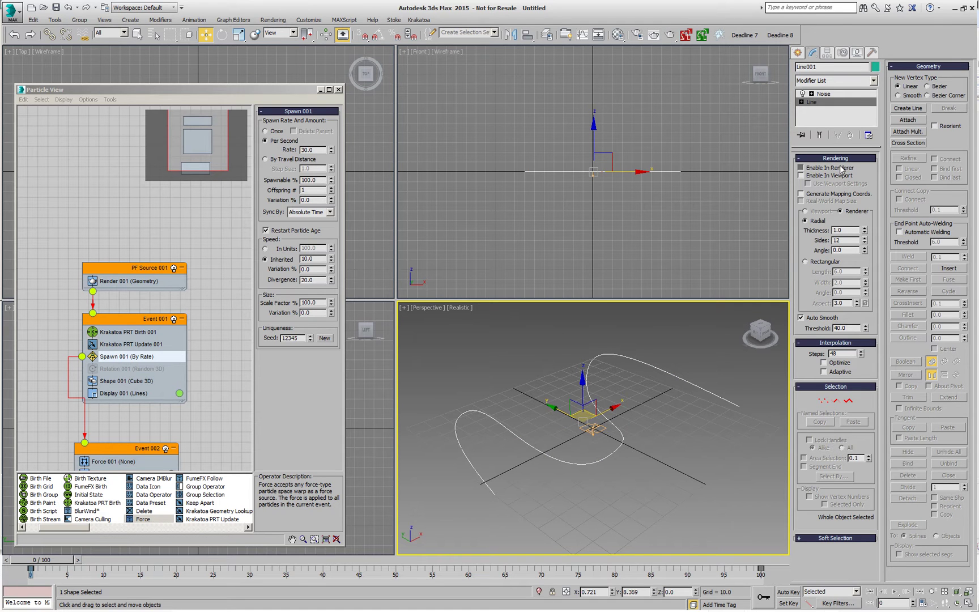
{"action": "left_click", "coordinate": [842, 168]}
{"action": "left_click", "coordinate": [838, 175]}
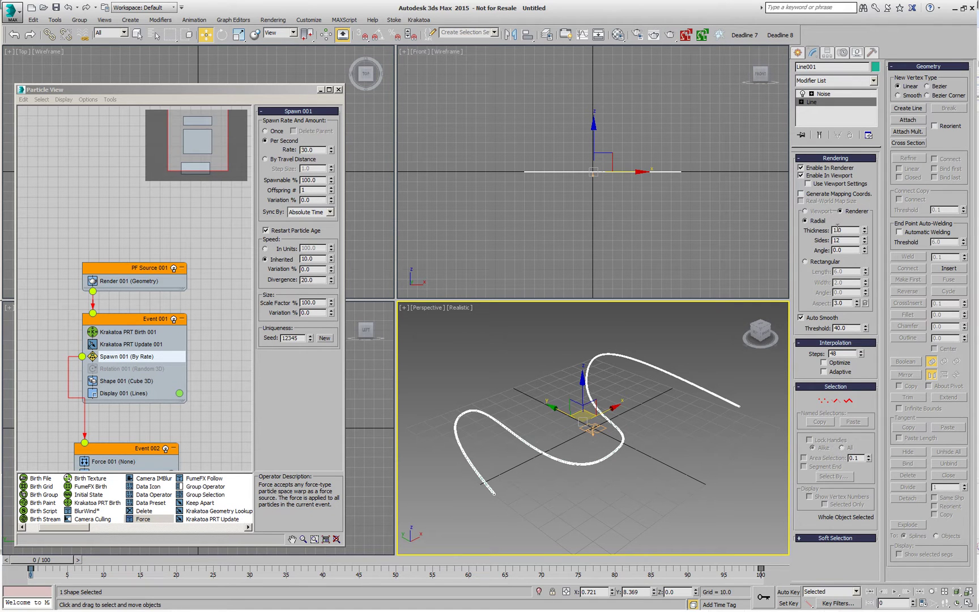
Set the line's tube thickness to 5 with 6 sides, then preview the animation
{"action": "left_click_drag", "start_coordinate": [848, 231], "coordinate": [822, 235]}
{"action": "type", "text": "5"}
{"action": "key", "text": "Return"}
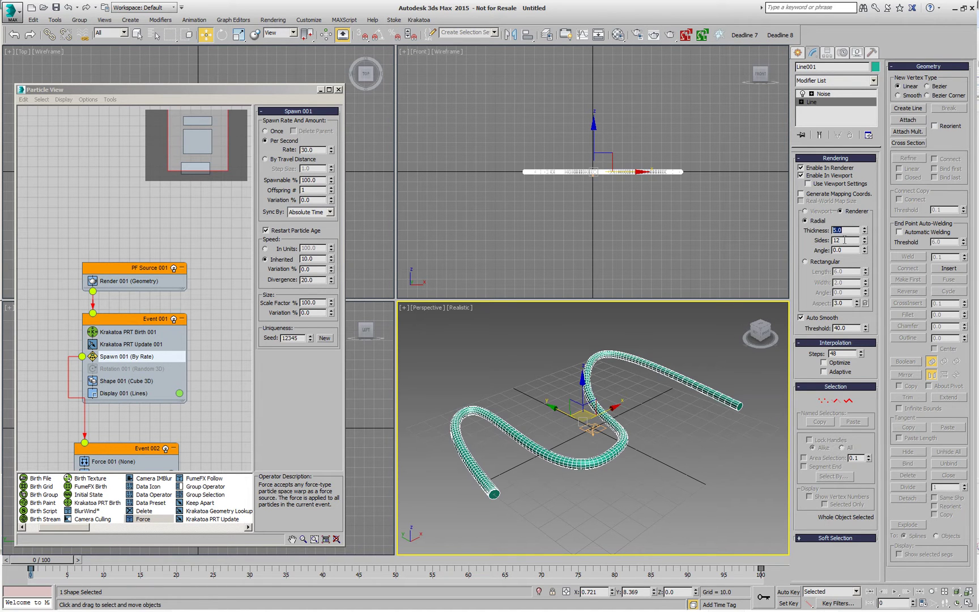
{"action": "left_click_drag", "start_coordinate": [844, 241], "coordinate": [816, 240]}
{"action": "type", "text": "6"}
{"action": "key", "text": "Return"}
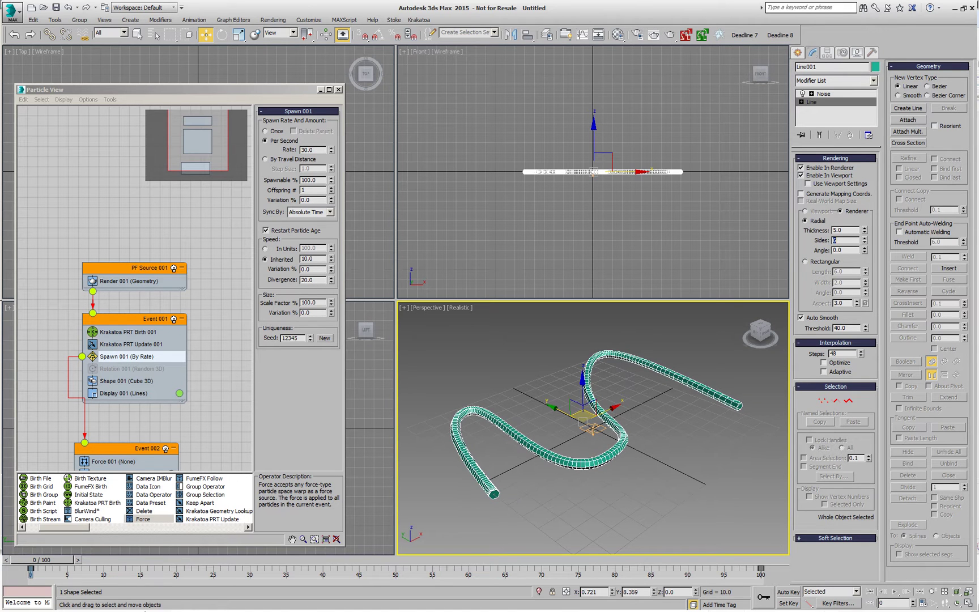
{"action": "key", "text": "q"}
{"action": "left_click_drag", "start_coordinate": [37, 560], "coordinate": [142, 563]}
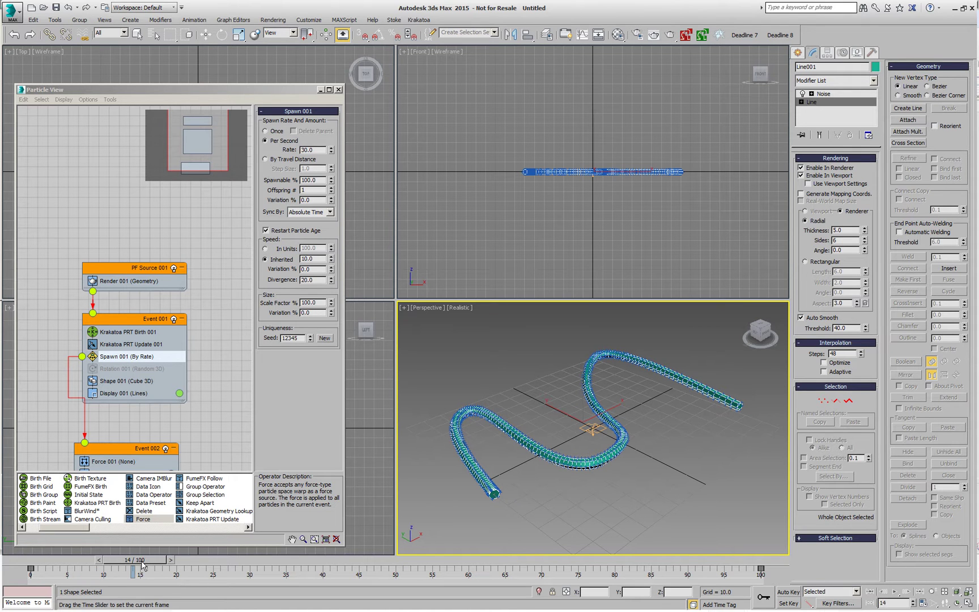
{"action": "key", "text": "w"}
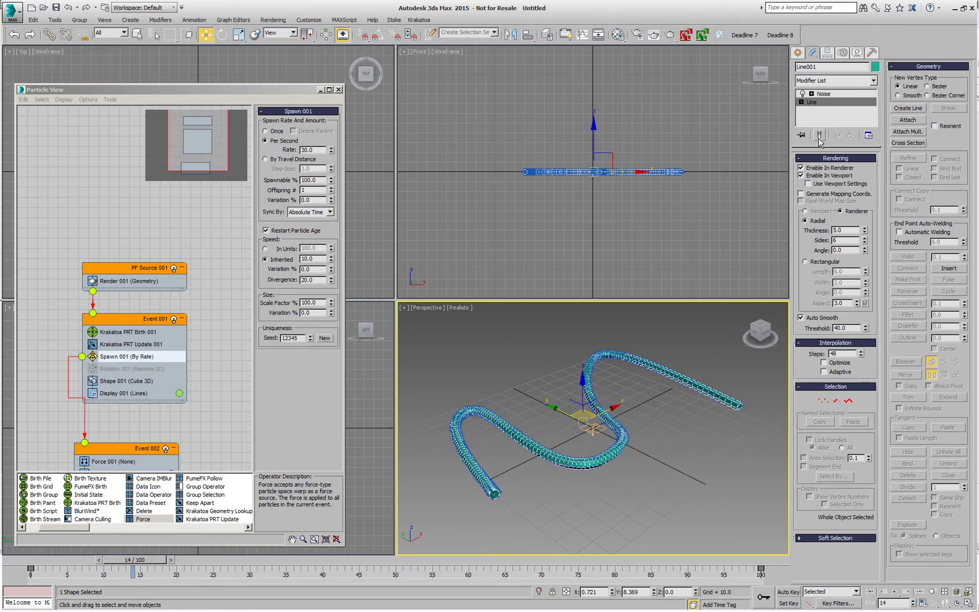
Preview particles around the tube, rewind to frame 0, and inspect PRT Birth and PRT Update
{"action": "left_click", "coordinate": [832, 94]}
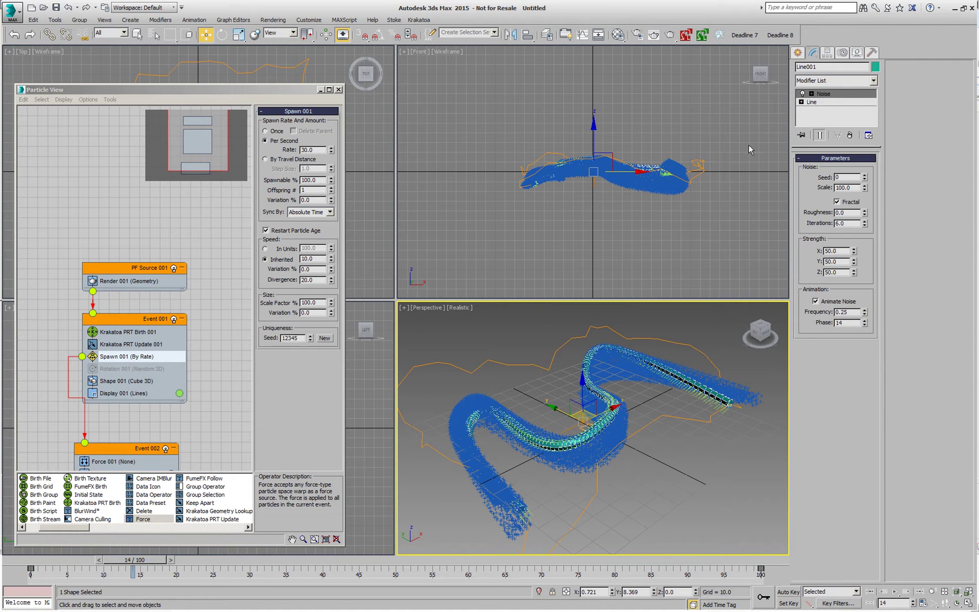
{"action": "left_click_drag", "start_coordinate": [32, 567], "coordinate": [227, 570]}
{"action": "key", "text": "w"}
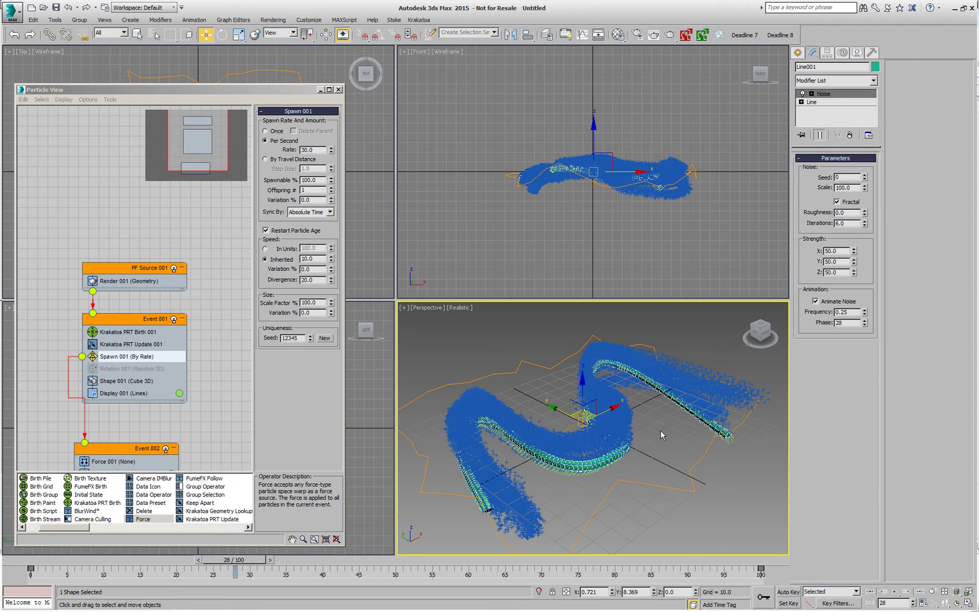
{"action": "left_click", "coordinate": [22, 561]}
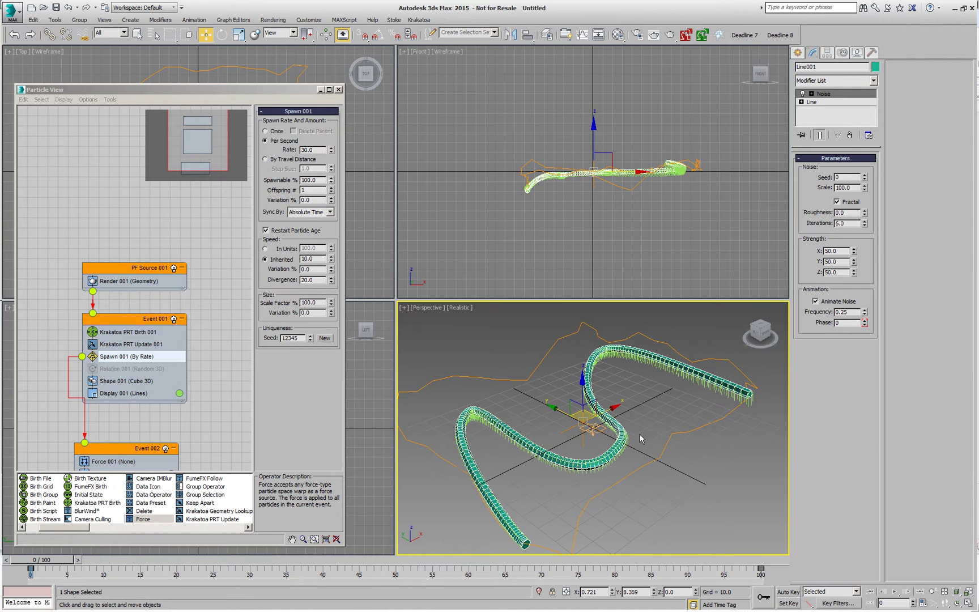
{"action": "left_click", "coordinate": [142, 332]}
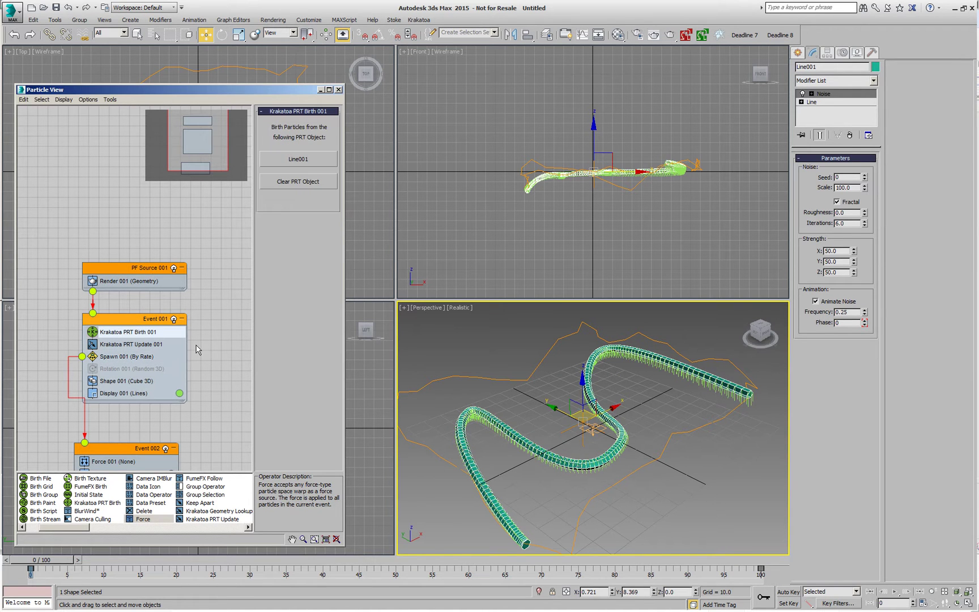
{"action": "left_click", "coordinate": [150, 344]}
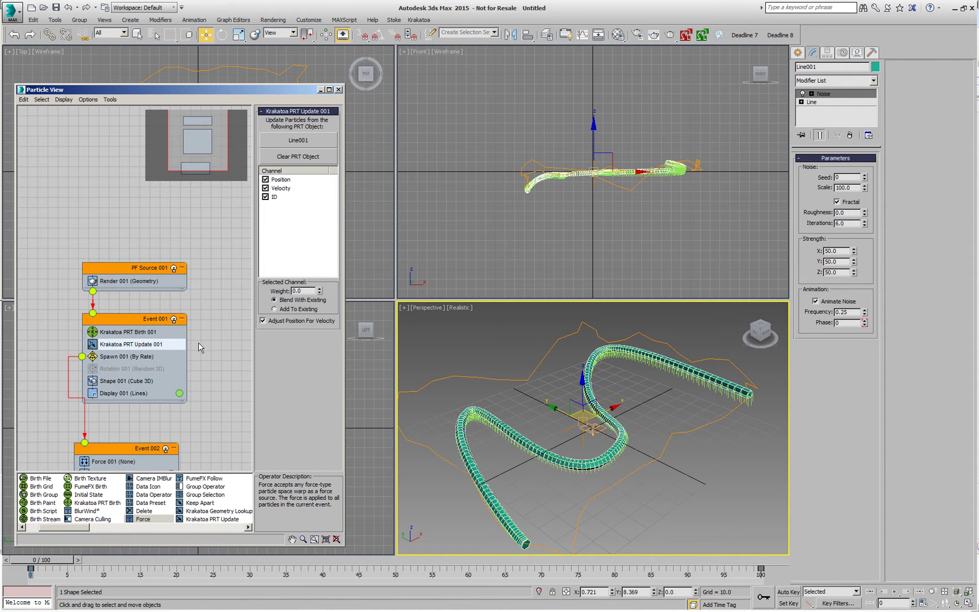
Turn off Line001's Enable In Viewport rendering so it stops showing as a tube, then select PF Source 001
{"action": "left_click", "coordinate": [168, 332]}
{"action": "left_click", "coordinate": [836, 102]}
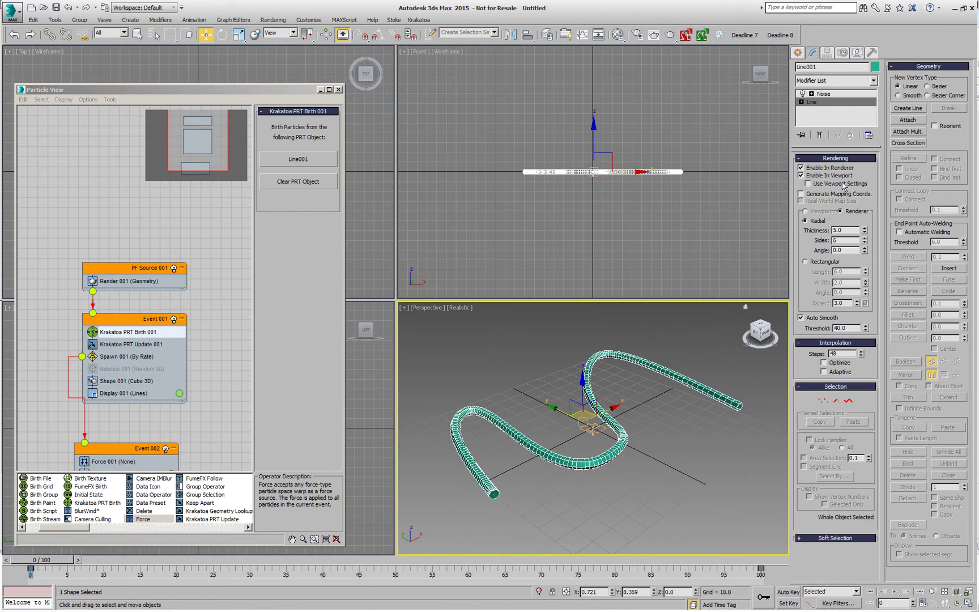
{"action": "left_click", "coordinate": [824, 175]}
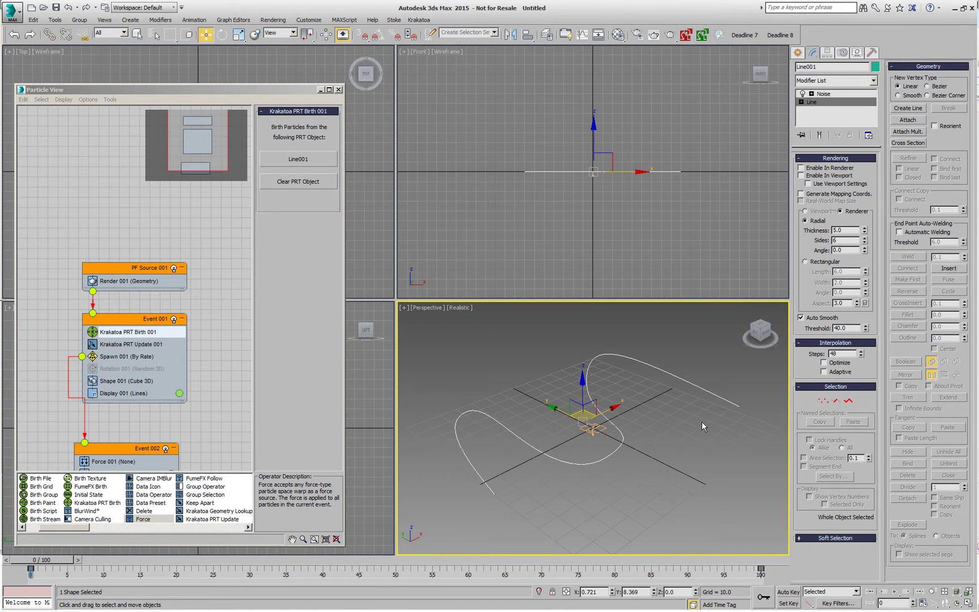
{"action": "left_click", "coordinate": [592, 477]}
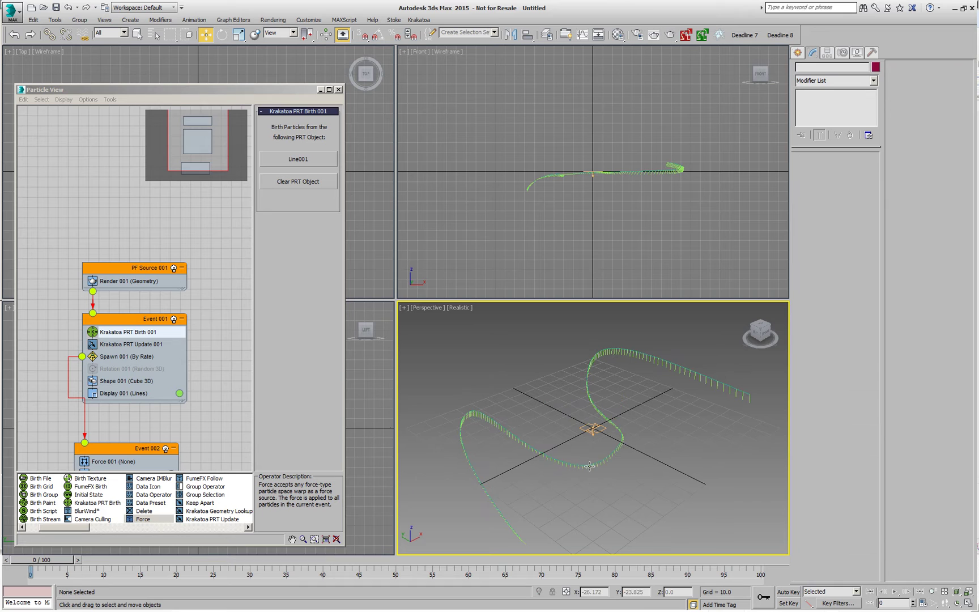
{"action": "left_click", "coordinate": [592, 463]}
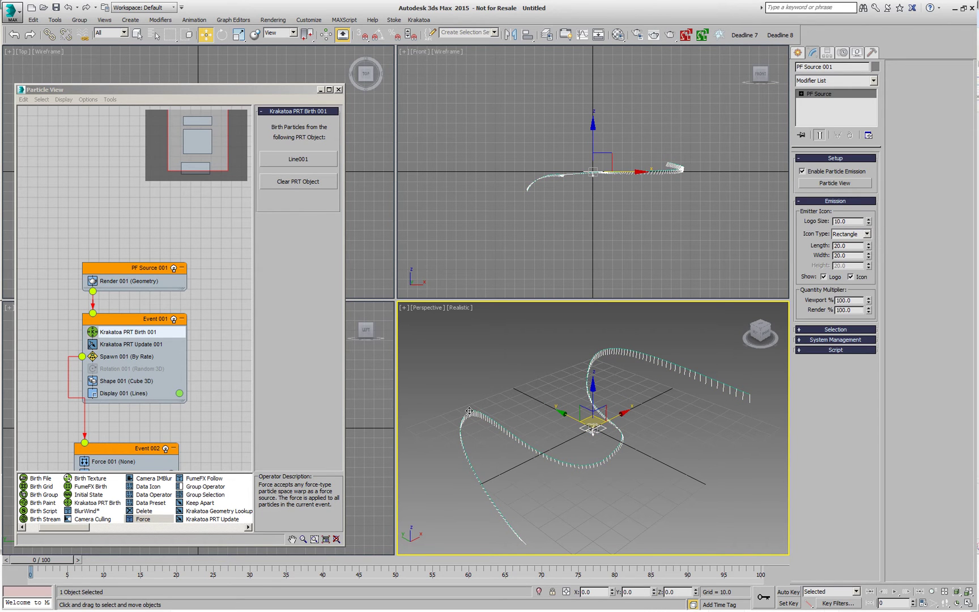
Create PRT Hair001 with View Spacing and Spacing of 5 and pick it as the PRT Birth source
{"action": "left_click", "coordinate": [418, 19]}
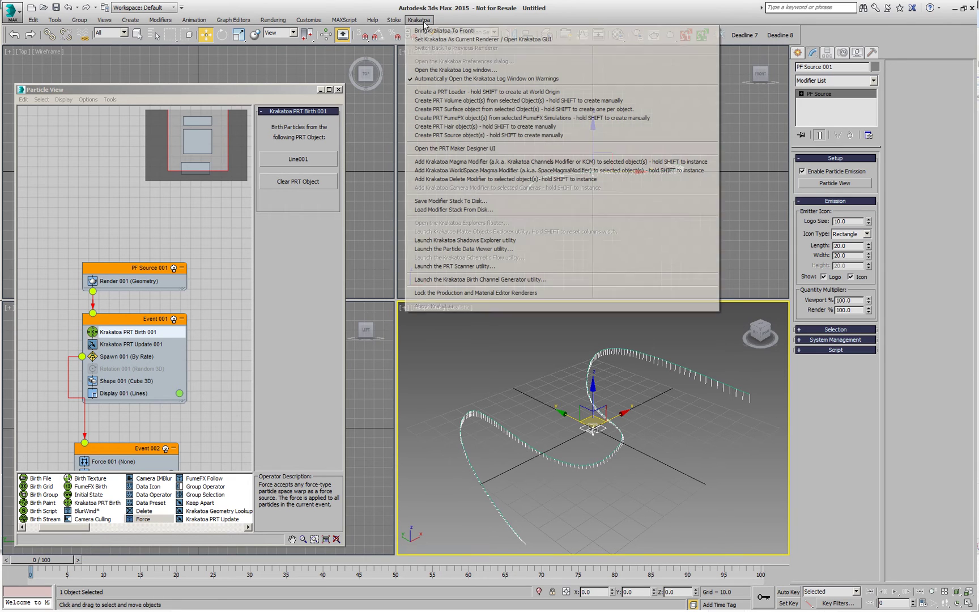
{"action": "left_click", "coordinate": [475, 126]}
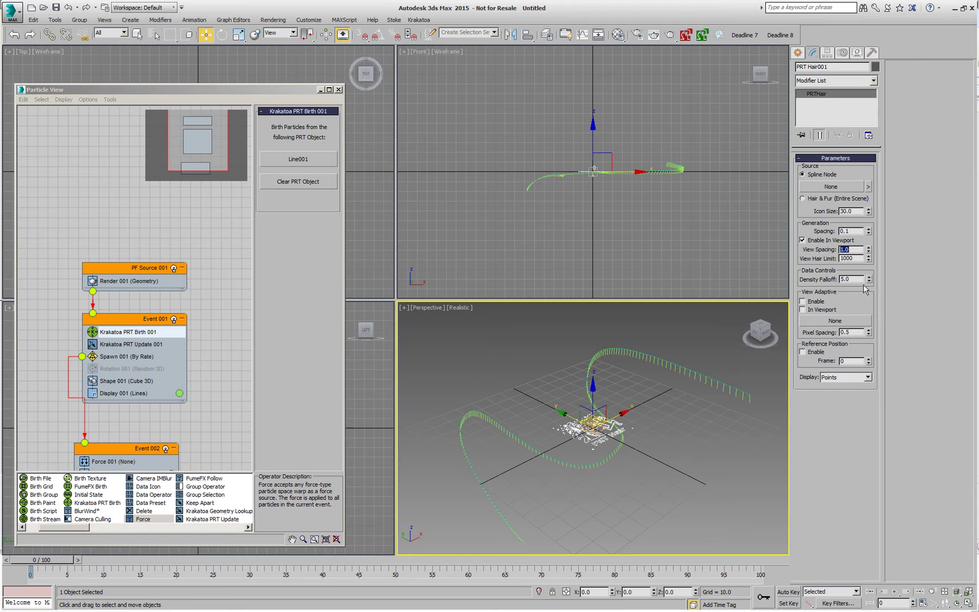
{"action": "type", "text": "5"}
{"action": "double_click", "coordinate": [852, 230]}
{"action": "type", "text": "5"}
{"action": "left_click", "coordinate": [293, 160]}
{"action": "left_click", "coordinate": [565, 430]}
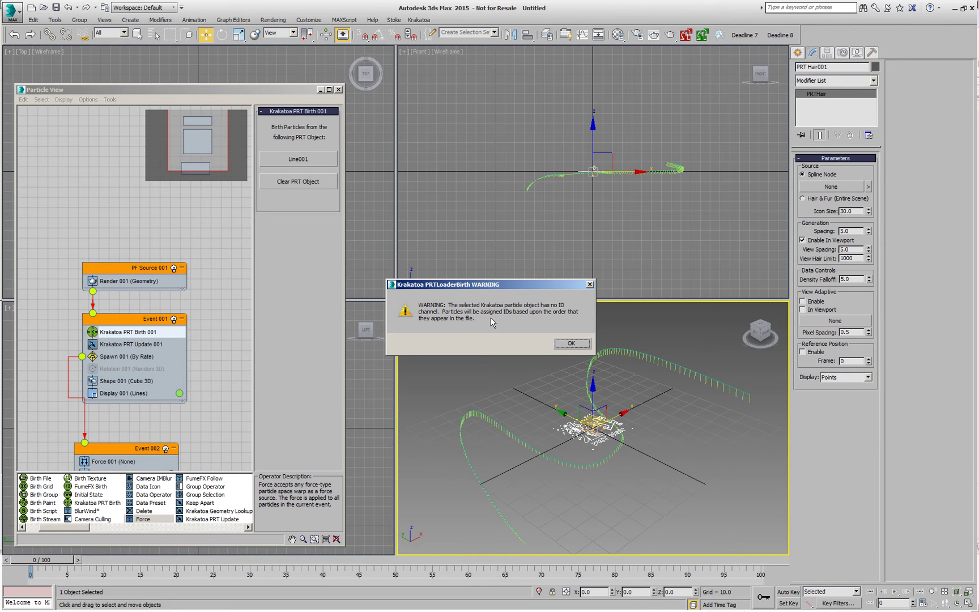
Point PRT Update 001 at PRT Hair001, dismissing the ID-channel warnings, and move to frame 7
{"action": "left_click", "coordinate": [571, 344]}
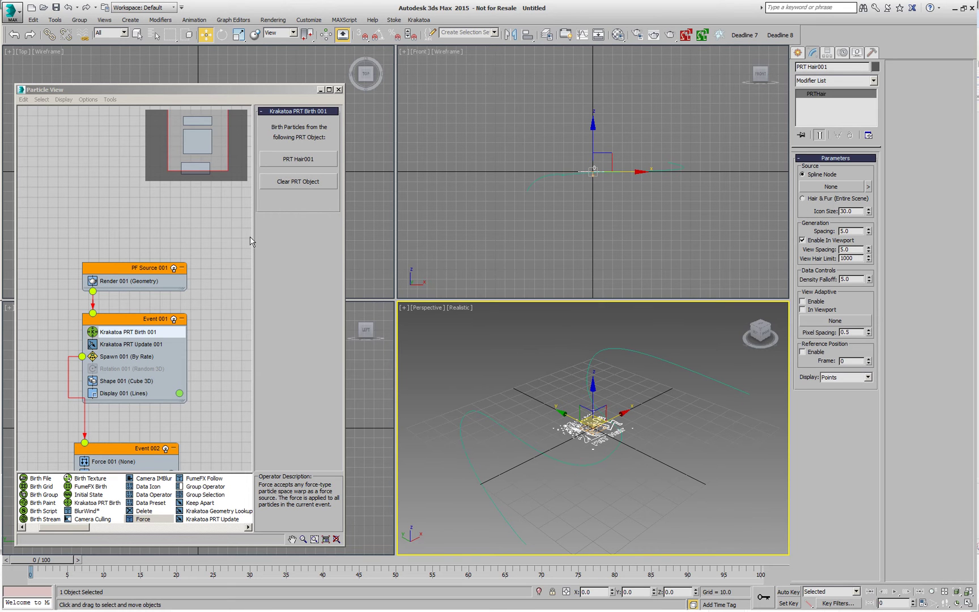
{"action": "left_click", "coordinate": [142, 344]}
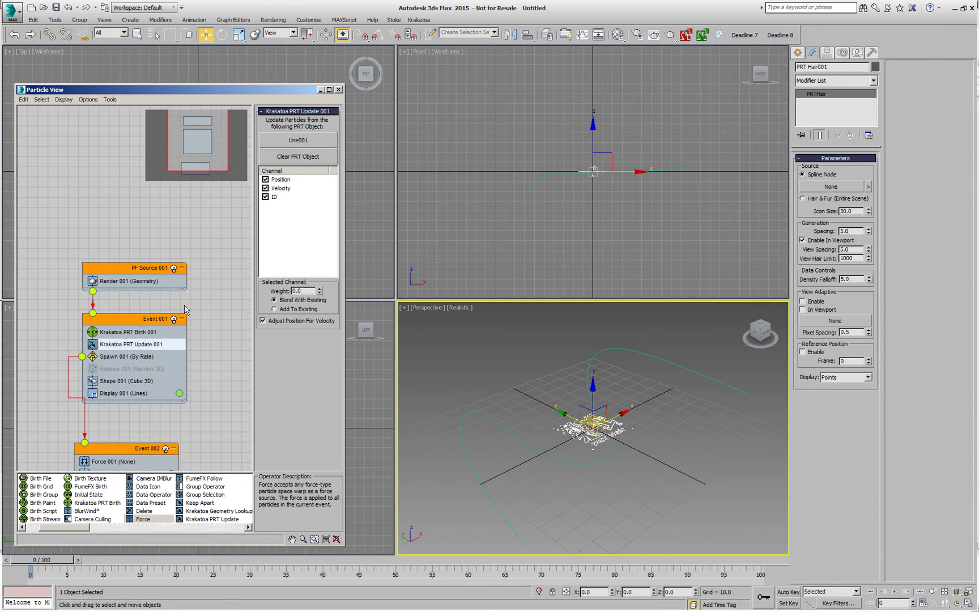
{"action": "left_click", "coordinate": [298, 140]}
{"action": "left_click", "coordinate": [563, 431]}
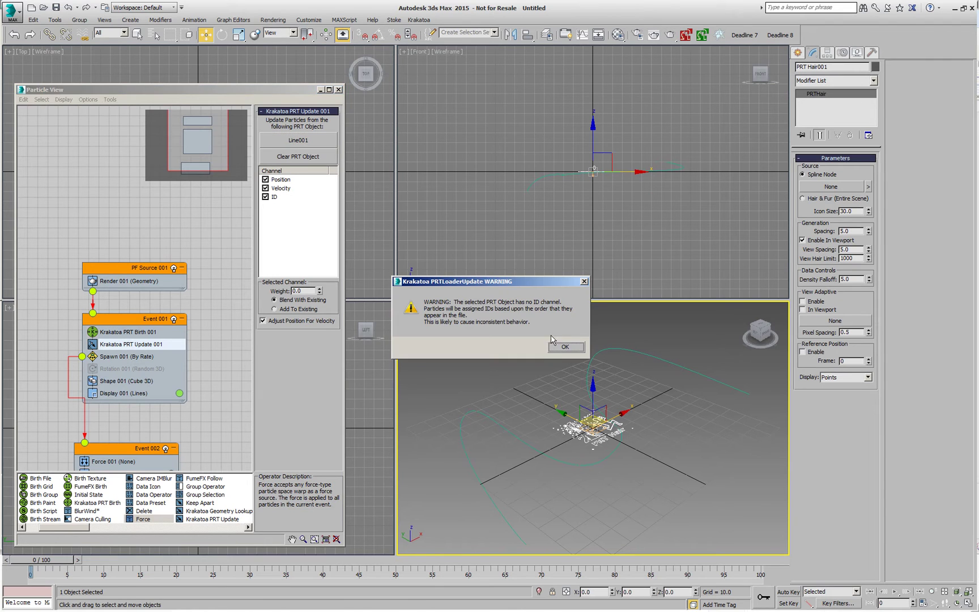
{"action": "left_click", "coordinate": [564, 347]}
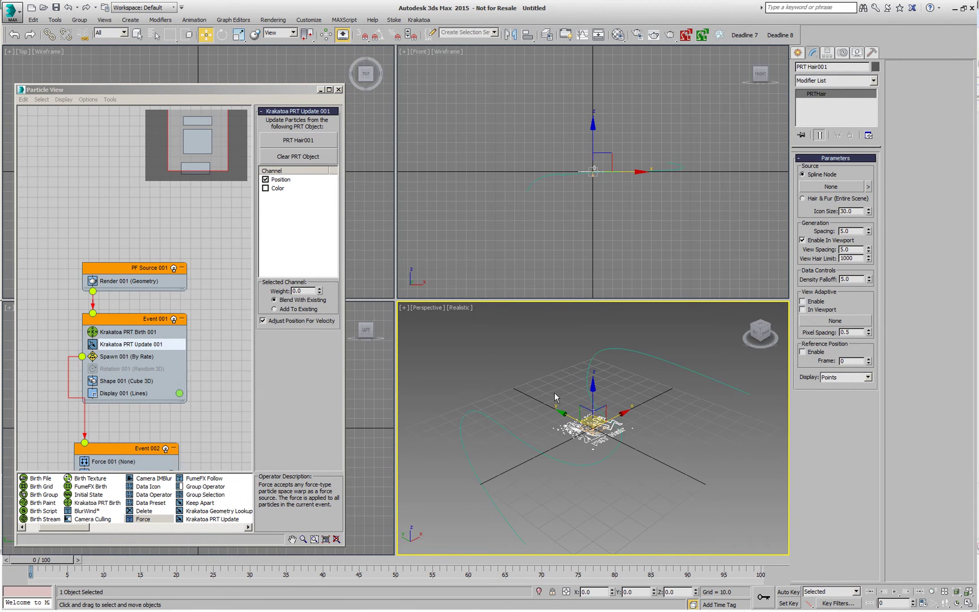
{"action": "left_click_drag", "start_coordinate": [61, 564], "coordinate": [109, 564]}
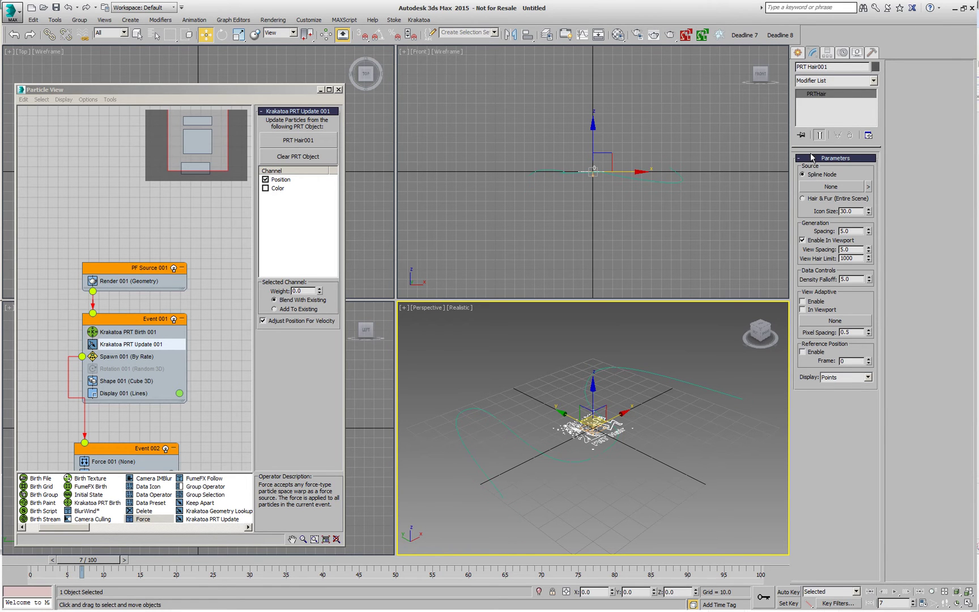
Set Line001 as the hair's Spline Node and enable the Velocity channel in PRT Update
{"action": "left_click", "coordinate": [849, 188]}
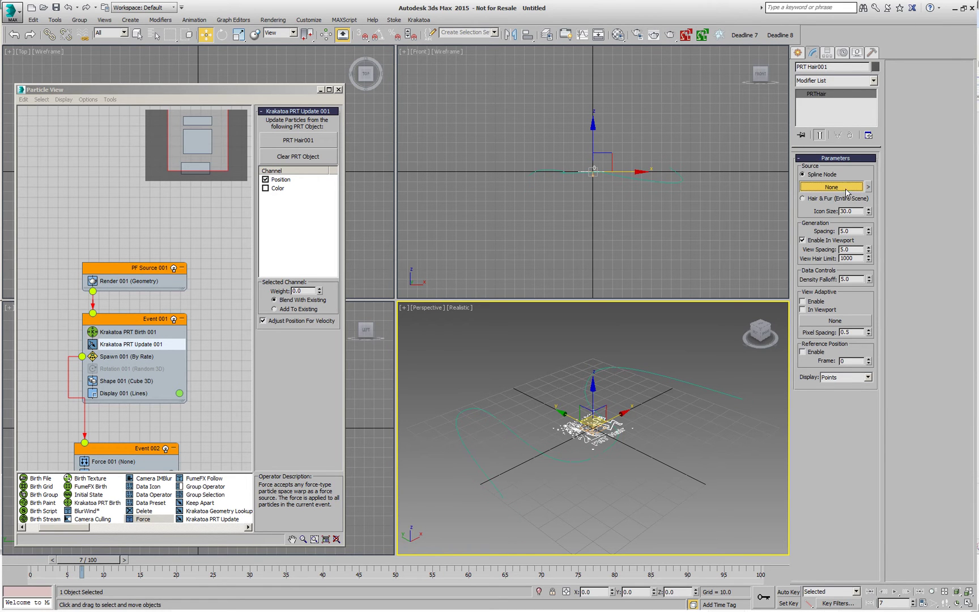
{"action": "left_click", "coordinate": [513, 431]}
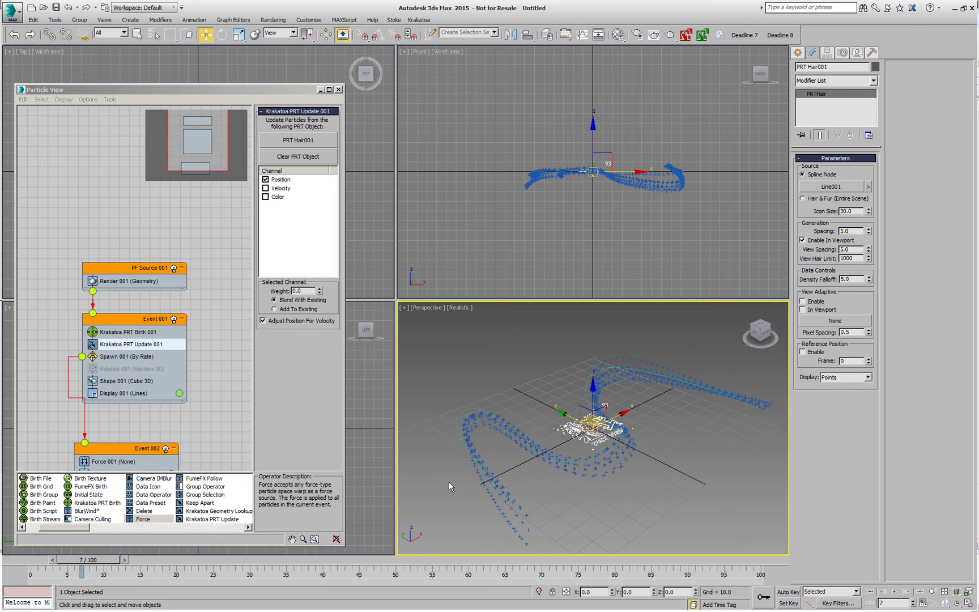
{"action": "left_click", "coordinate": [266, 188]}
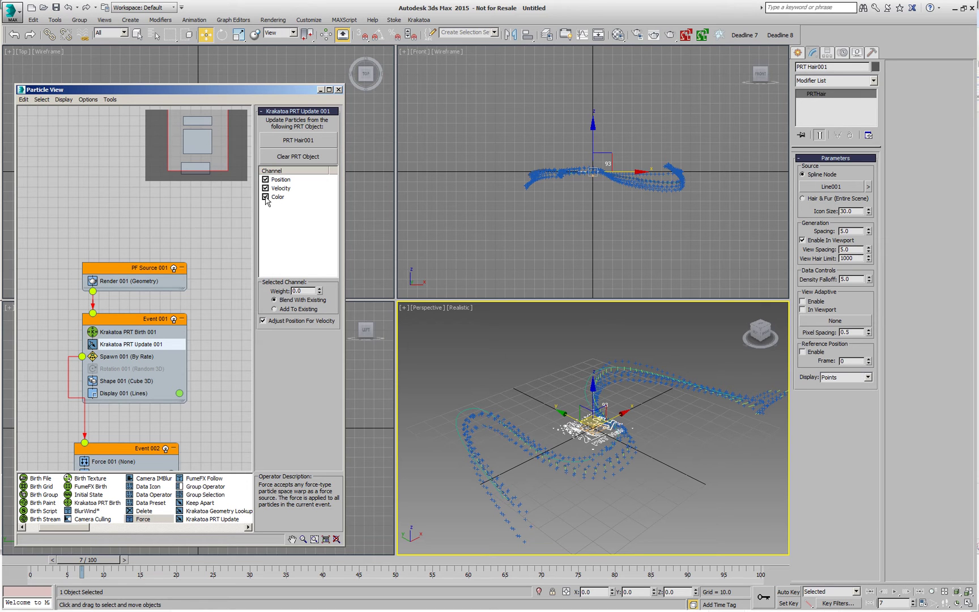
{"action": "left_click_drag", "start_coordinate": [64, 560], "coordinate": [91, 542]}
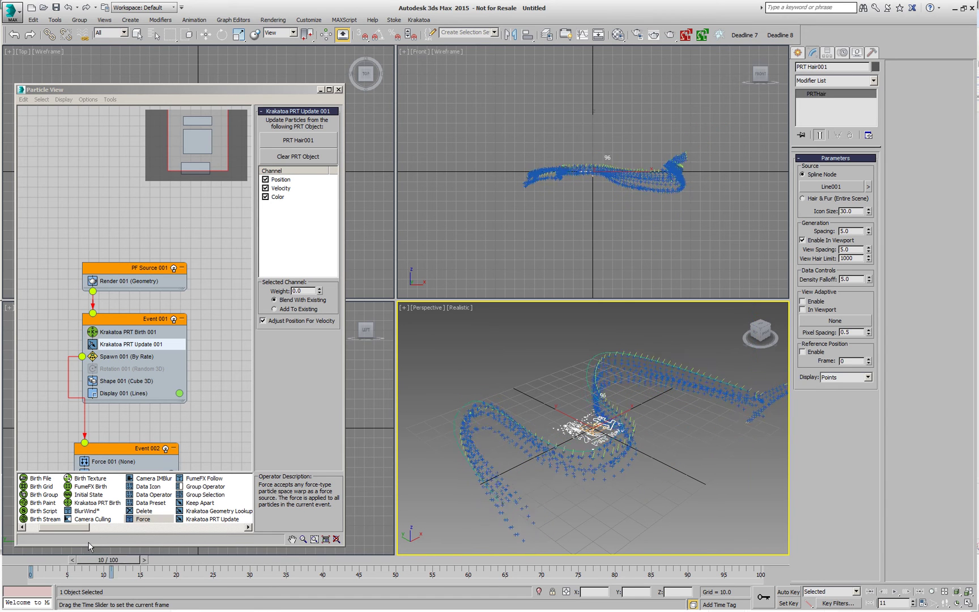
{"action": "key", "text": "w"}
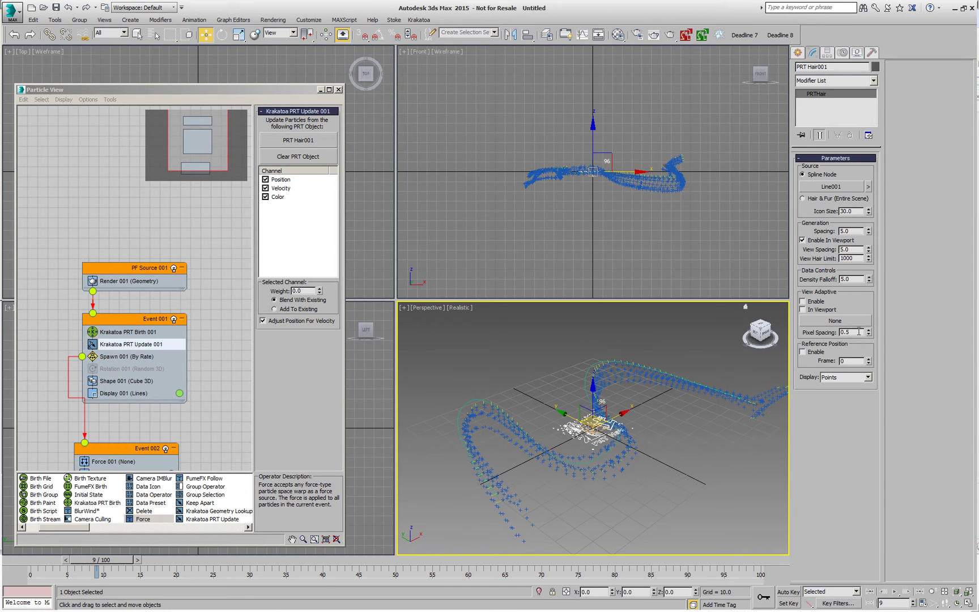
Set PRT Hair001's View Spacing to 3
{"action": "type", "text": "3"}
{"action": "key", "text": "Return"}
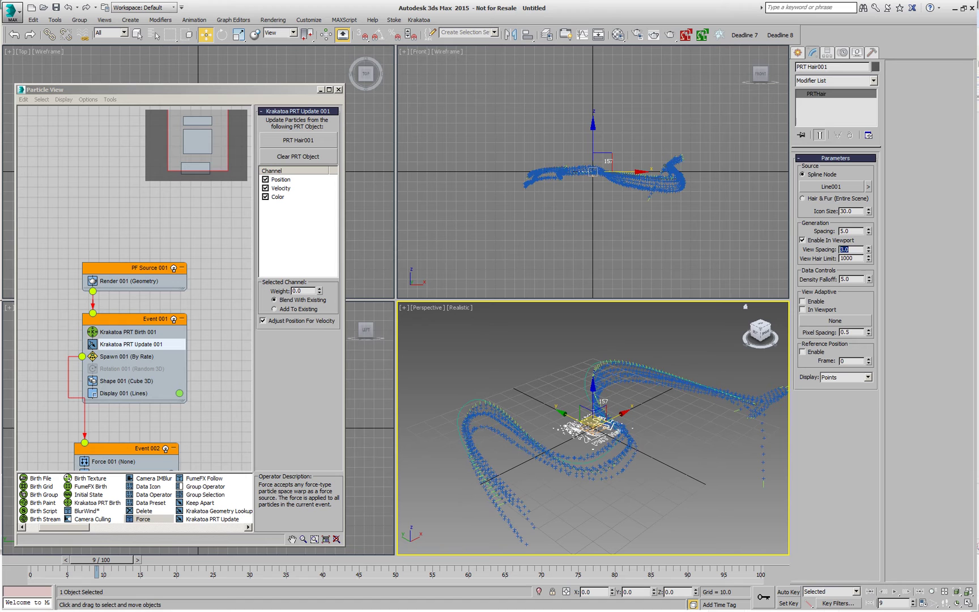
{"action": "type", "text": "1"}
{"action": "key", "text": "Return"}
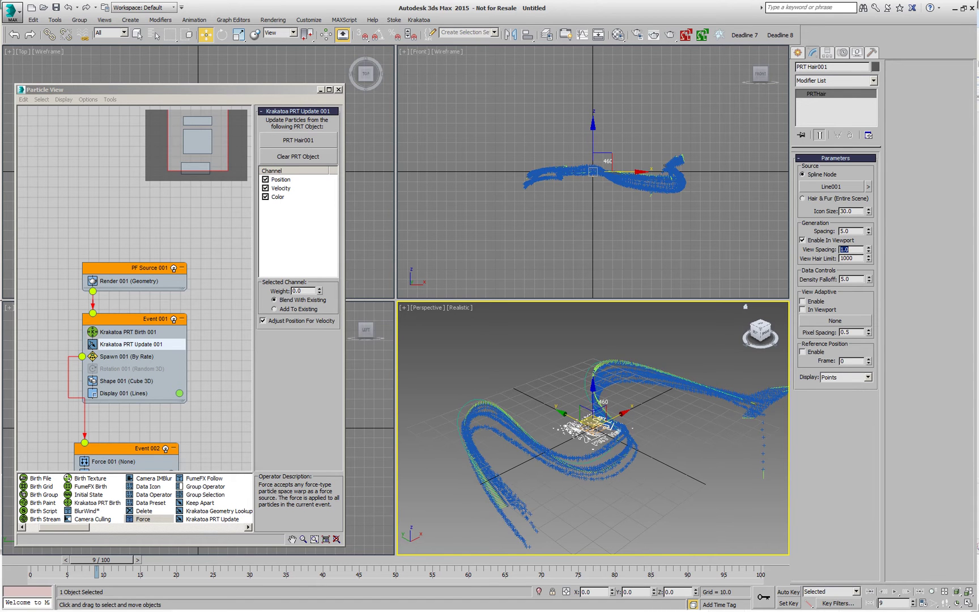
{"action": "type", "text": "2"}
{"action": "key", "text": "Return"}
{"action": "type", "text": "3"}
{"action": "key", "text": "Return"}
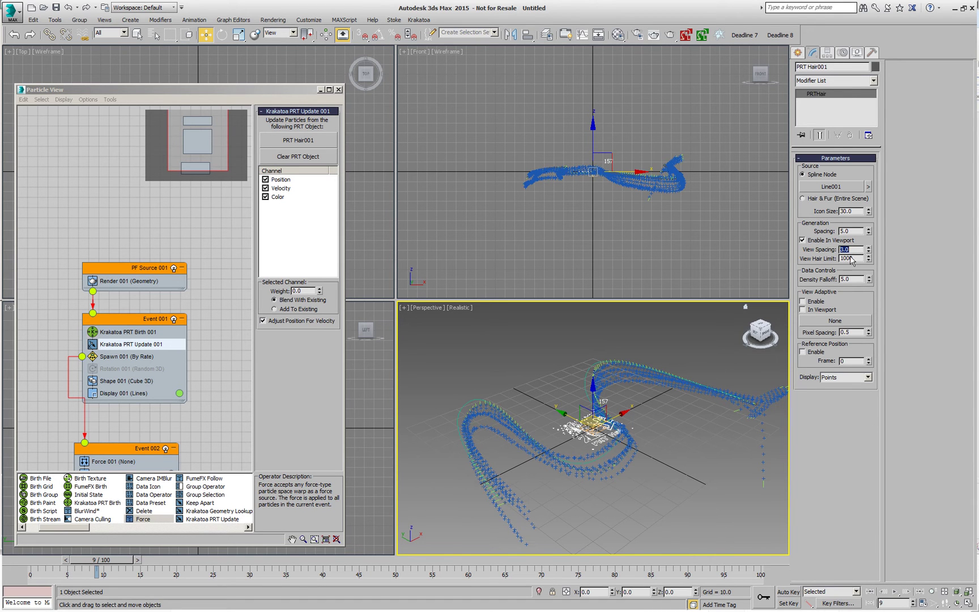
Set Spacing to 3 and scrub the timeline to preview the hair growth
{"action": "key", "text": "period"}
{"action": "key", "text": "period"}
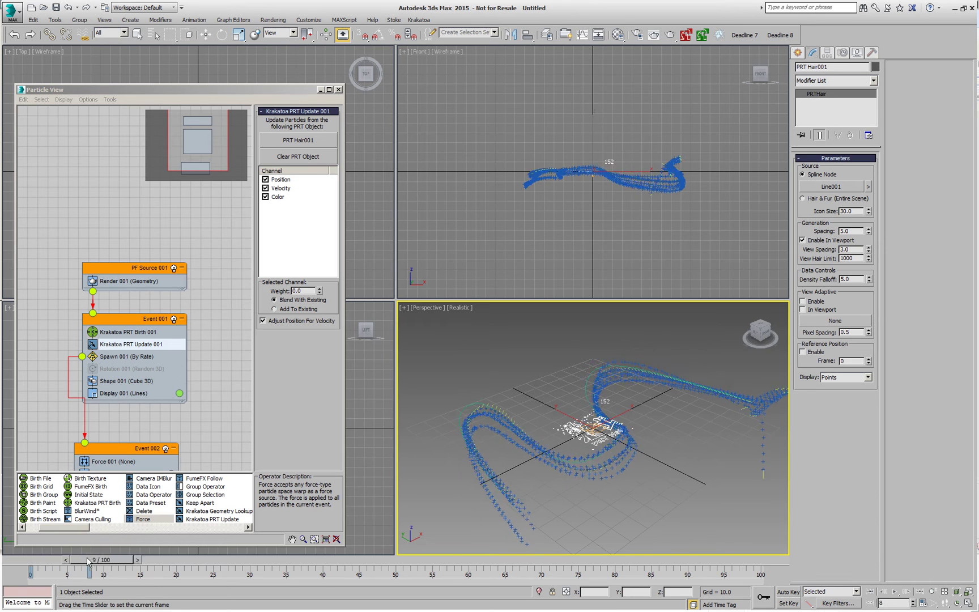
{"action": "double_click", "coordinate": [847, 231]}
{"action": "type", "text": "3"}
{"action": "key", "text": "Return"}
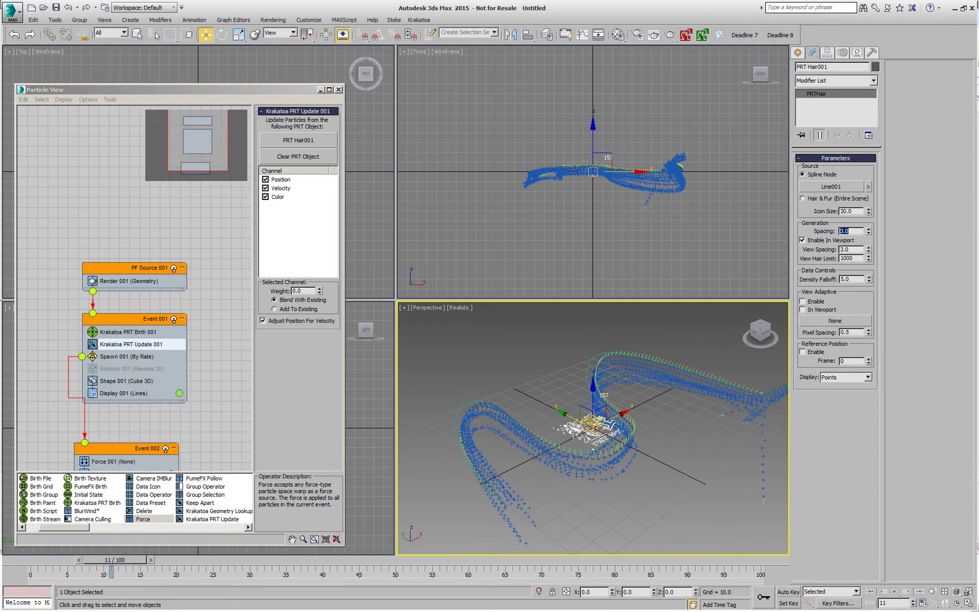
{"action": "left_click_drag", "start_coordinate": [125, 561], "coordinate": [336, 558]}
{"action": "key", "text": "w"}
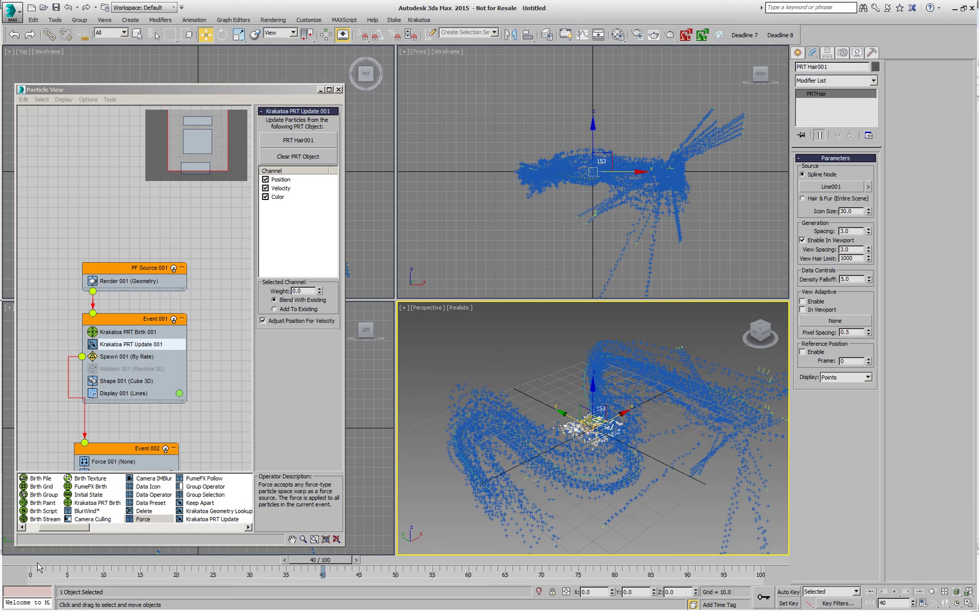
{"action": "left_click_drag", "start_coordinate": [31, 560], "coordinate": [77, 562]}
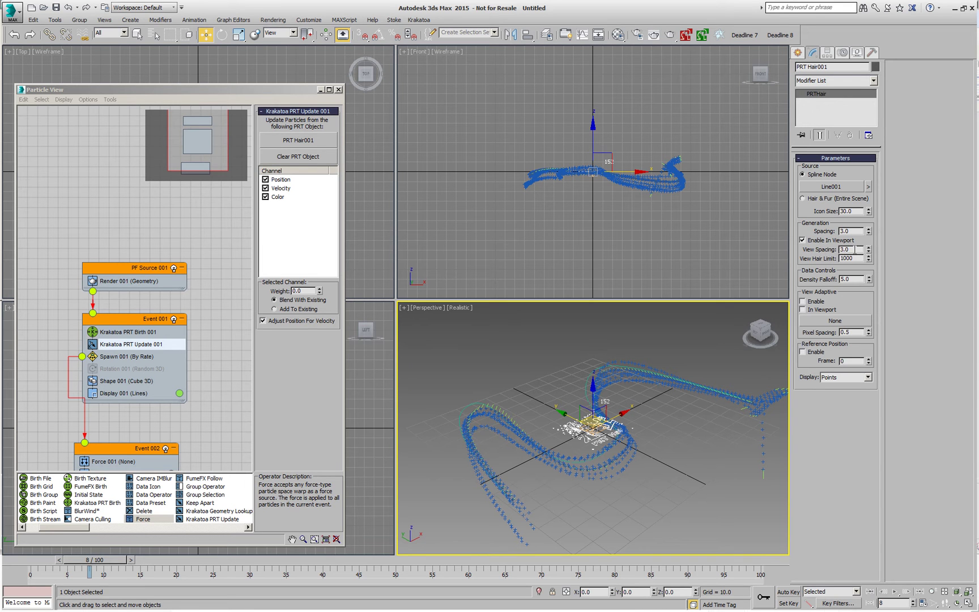
Show particle counts on every event via Track Update > Particle Count
{"action": "left_click", "coordinate": [88, 99]}
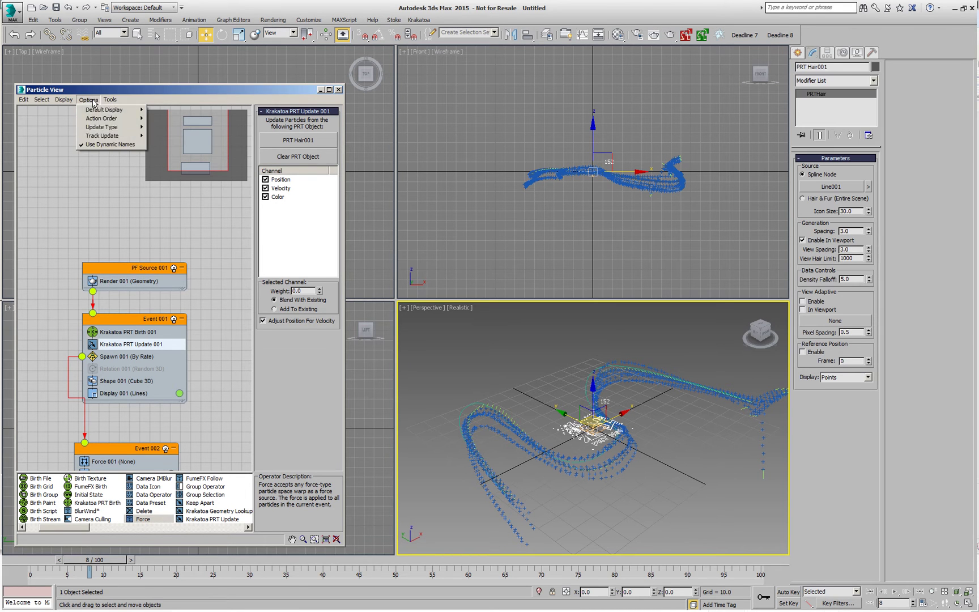
{"action": "mouse_move", "coordinate": [110, 136]}
{"action": "left_click", "coordinate": [170, 136]}
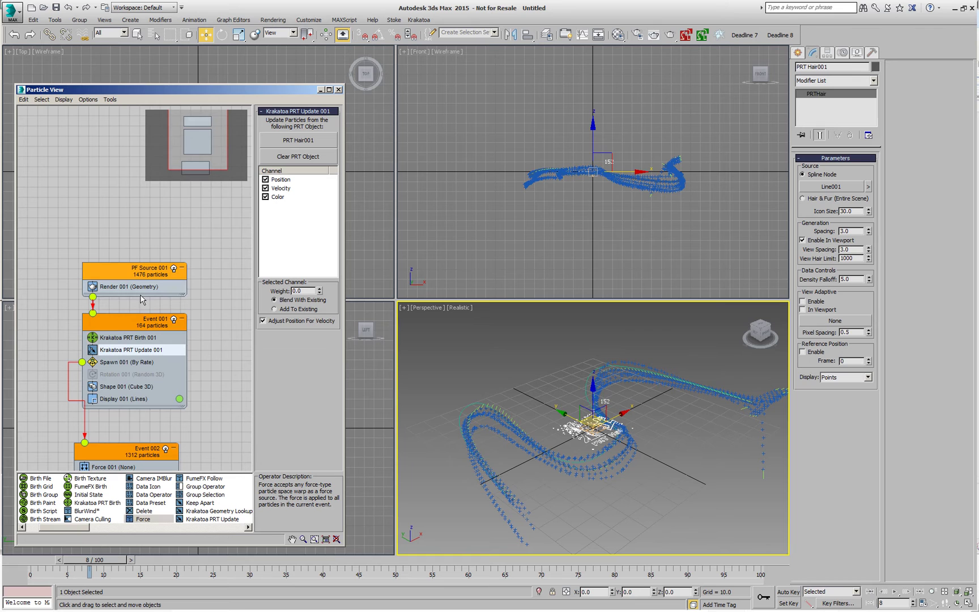
Disable Spawn 001 in Event 001 and scrub forward to check the base trail
{"action": "key", "text": "Home"}
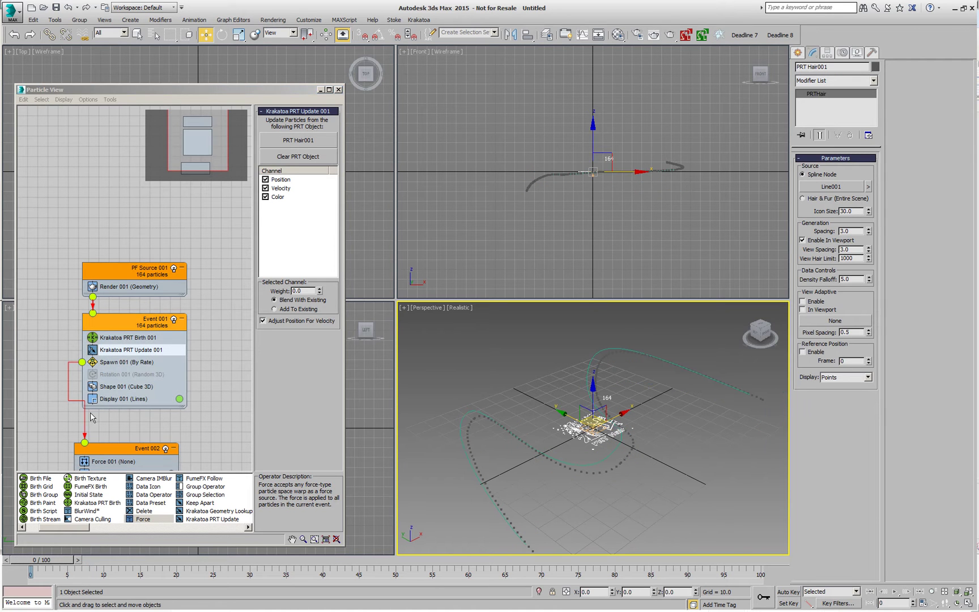
{"action": "left_click", "coordinate": [93, 362]}
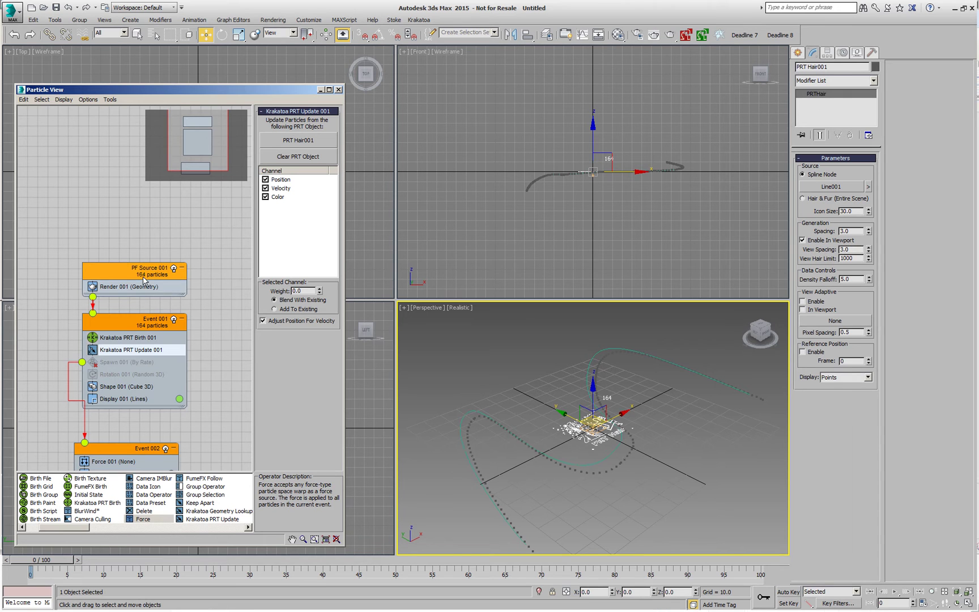
{"action": "left_click_drag", "start_coordinate": [66, 564], "coordinate": [377, 560]}
{"action": "key", "text": "w"}
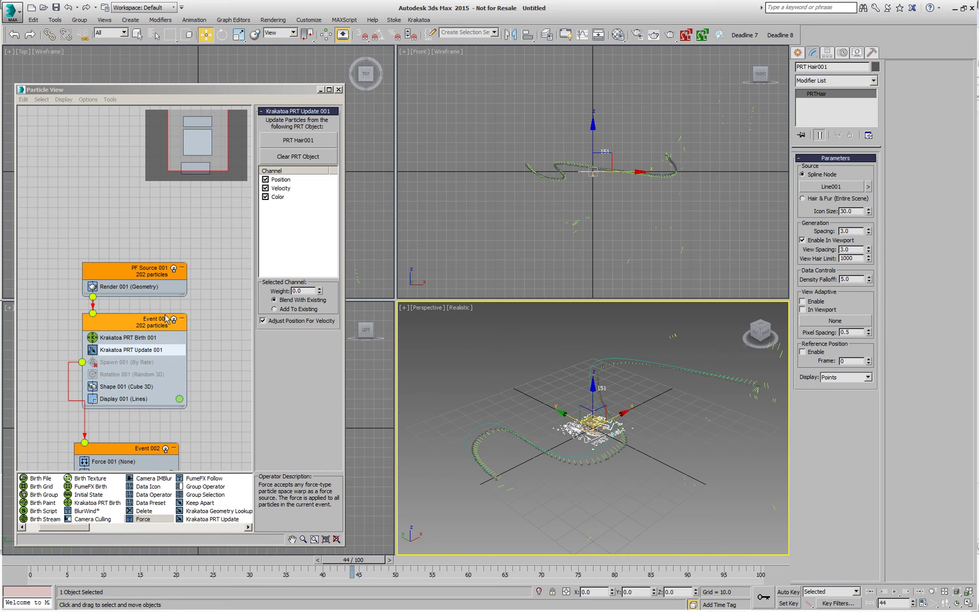
Add a Krakatoa File ID Test to Event 001
{"action": "left_click_drag", "start_coordinate": [82, 528], "coordinate": [200, 526]}
{"action": "left_click_drag", "start_coordinate": [190, 479], "coordinate": [125, 364]}
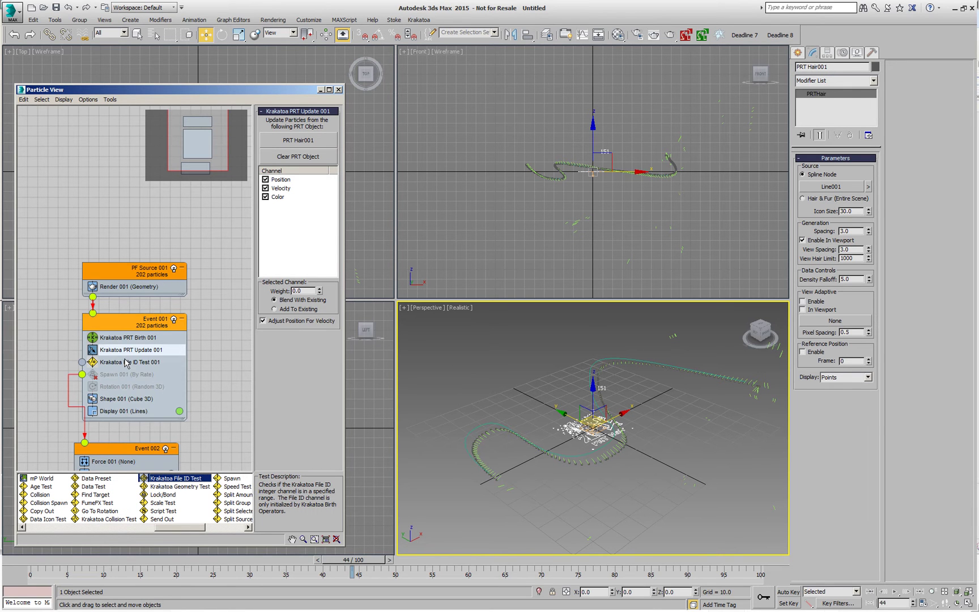
{"action": "left_click_drag", "start_coordinate": [170, 528], "coordinate": [58, 536]}
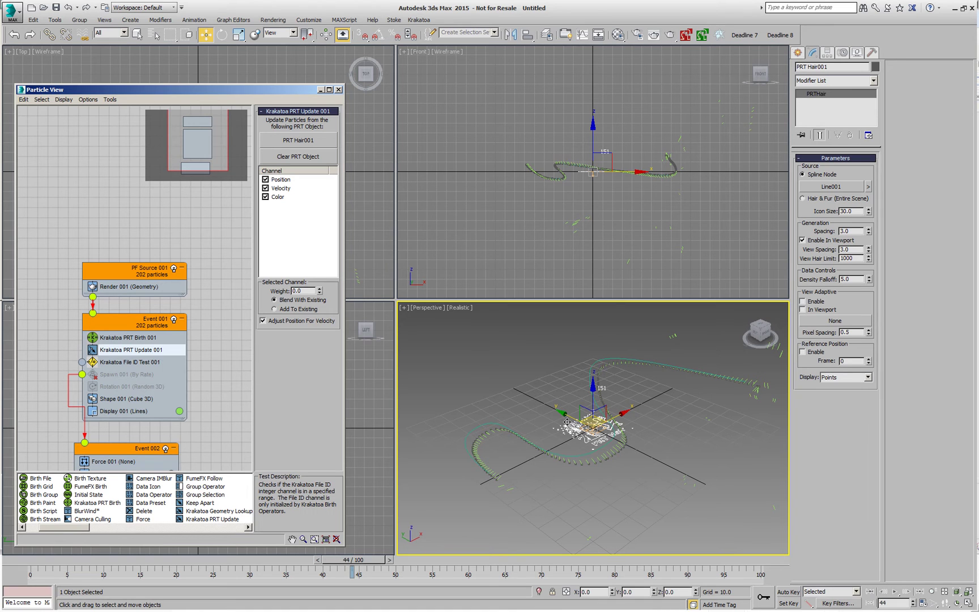
Create a new Event 003 holding a Delete operator
{"action": "left_click_drag", "start_coordinate": [338, 563], "coordinate": [167, 567]}
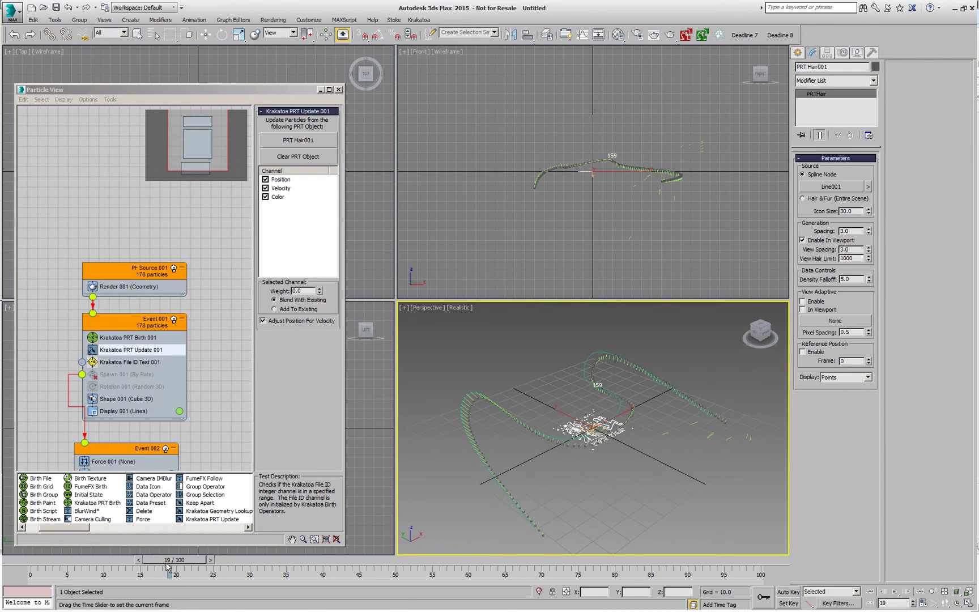
{"action": "key", "text": "w"}
{"action": "left_click_drag", "start_coordinate": [145, 512], "coordinate": [50, 306]}
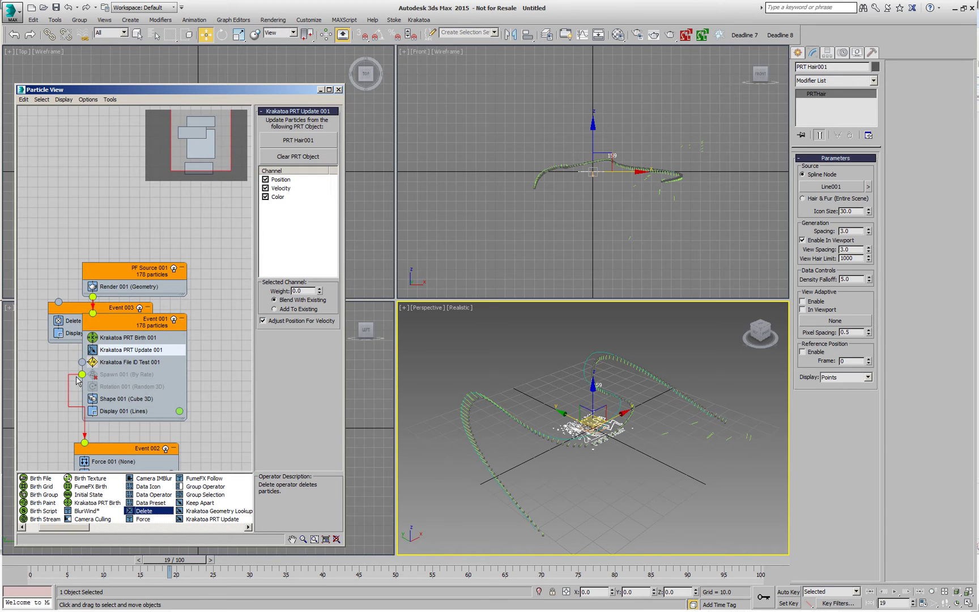
Wire Krakatoa File ID Test 001's output into Event 003 and scrub to check
{"action": "left_click_drag", "start_coordinate": [82, 362], "coordinate": [59, 302]}
{"action": "left_click", "coordinate": [21, 561]}
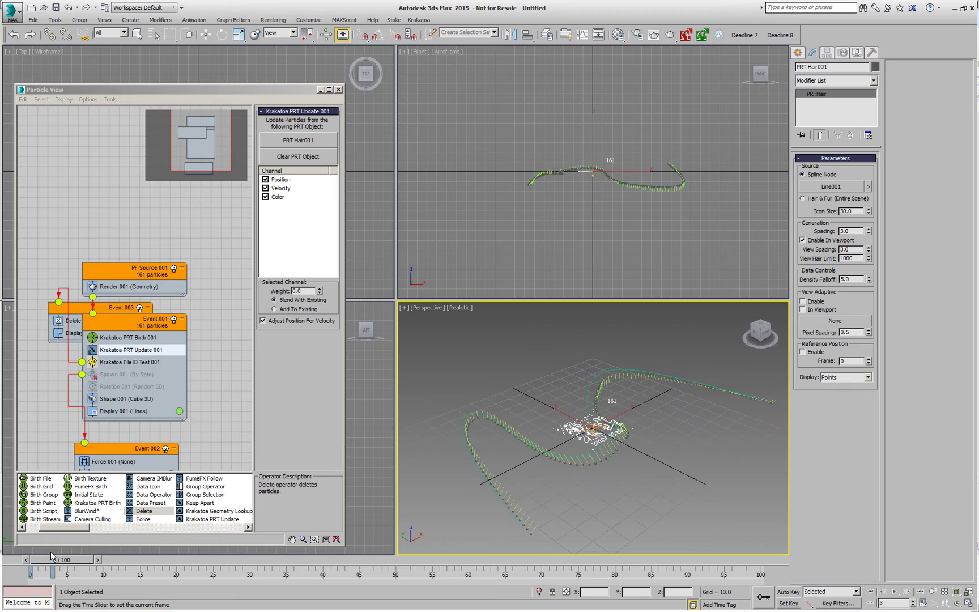
{"action": "left_click_drag", "start_coordinate": [51, 556], "coordinate": [344, 538]}
{"action": "key", "text": "w"}
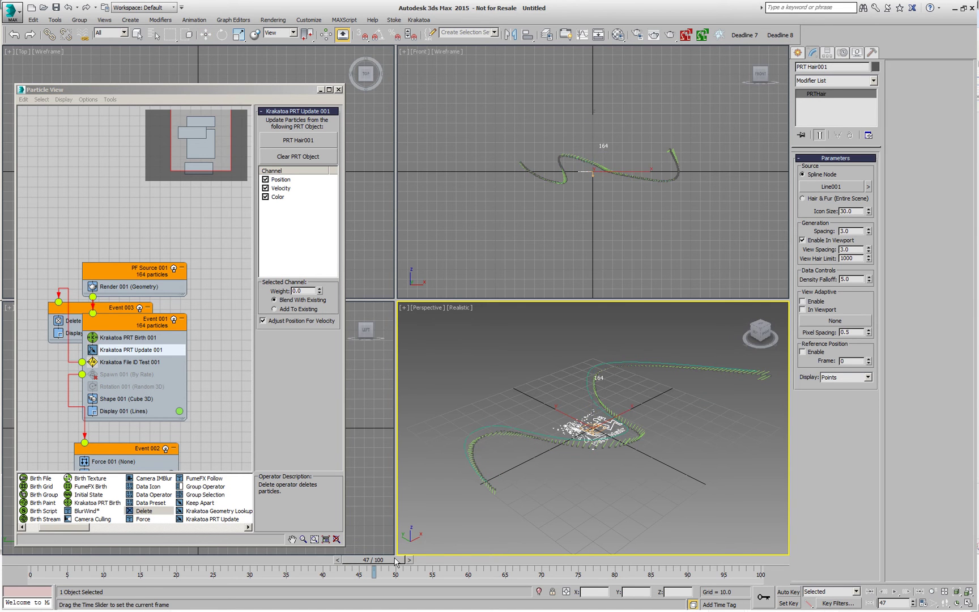
{"action": "left_click_drag", "start_coordinate": [394, 561], "coordinate": [76, 559]}
Re-enable Spawn 001, preview the spawned particles, and rewind to frame 0
{"action": "left_click", "coordinate": [92, 374]}
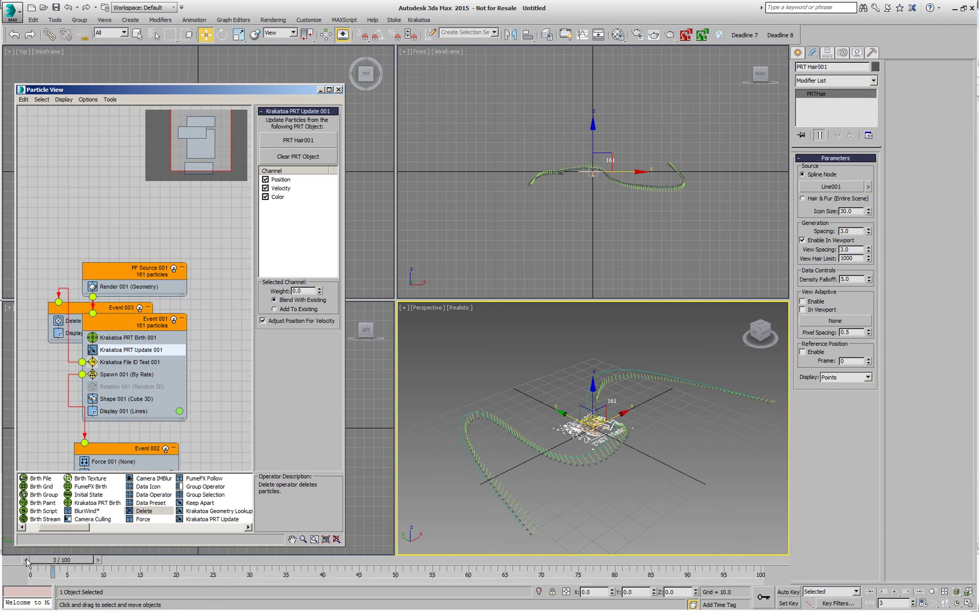
{"action": "left_click_drag", "start_coordinate": [31, 560], "coordinate": [242, 548]}
{"action": "key", "text": "w"}
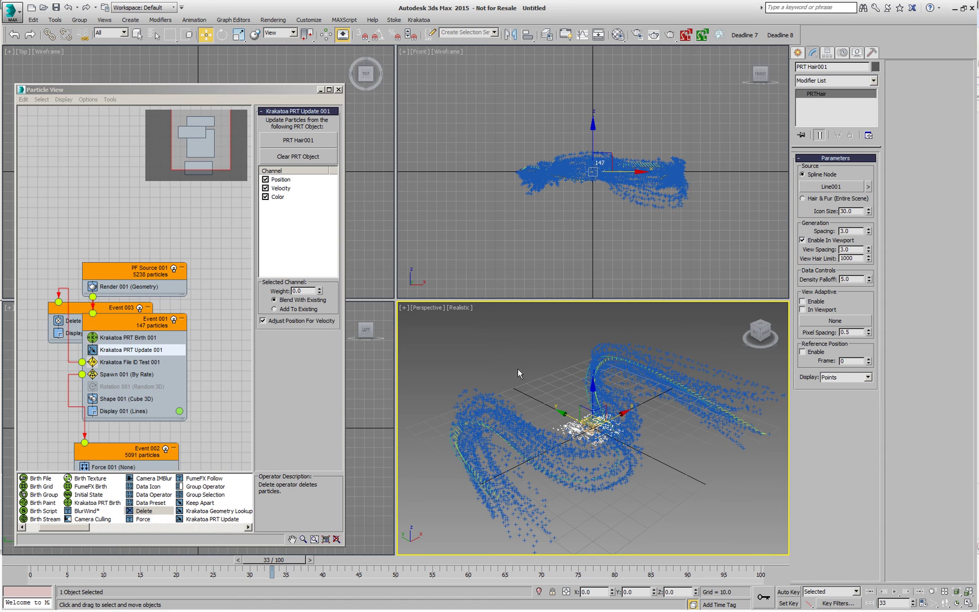
{"action": "left_click_drag", "start_coordinate": [227, 559], "coordinate": [31, 564]}
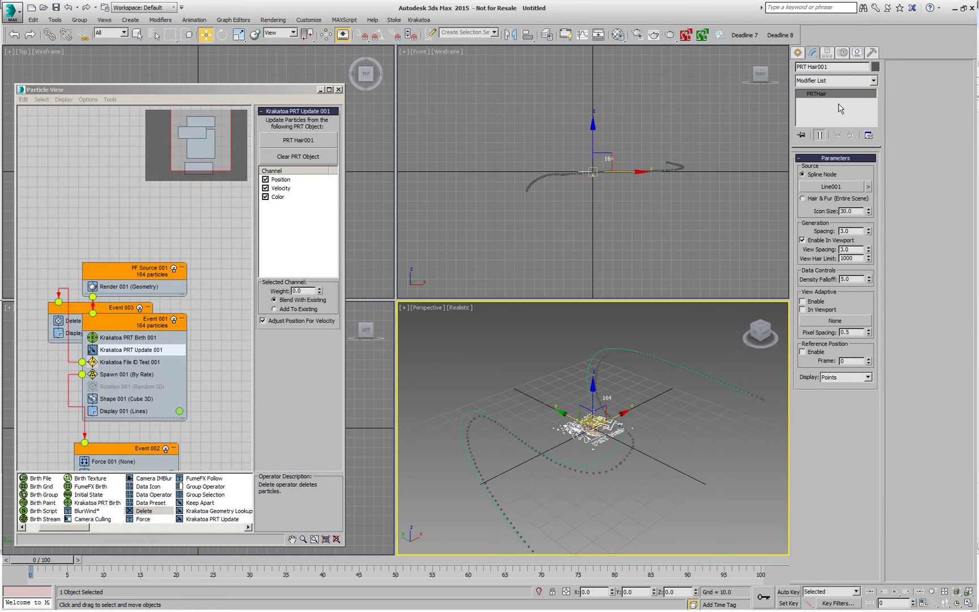
Add a MagmaModifier to PRT Hair001 and open the Magma Editor
{"action": "left_click", "coordinate": [851, 82]}
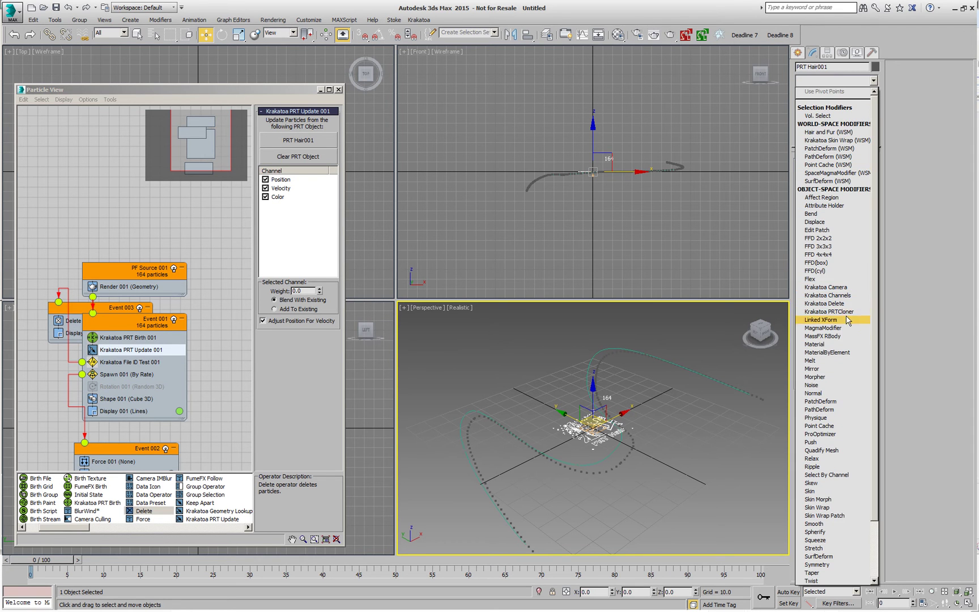
{"action": "left_click", "coordinate": [823, 328]}
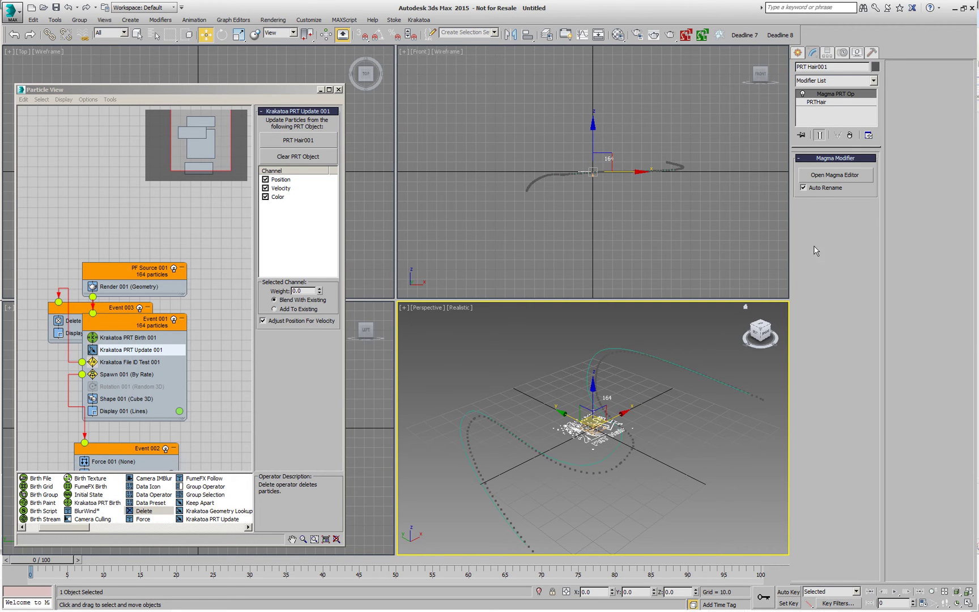
{"action": "left_click", "coordinate": [841, 175]}
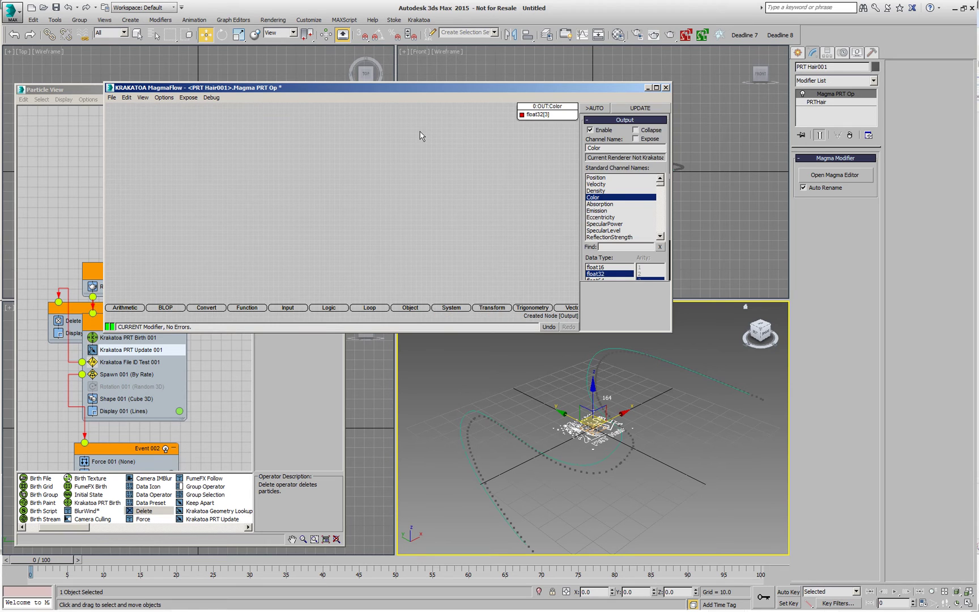
Build a Density-driven Blend of red and yellow values, enable AUTO, and auto-arrange the nodes
{"action": "key", "text": "Insert"}
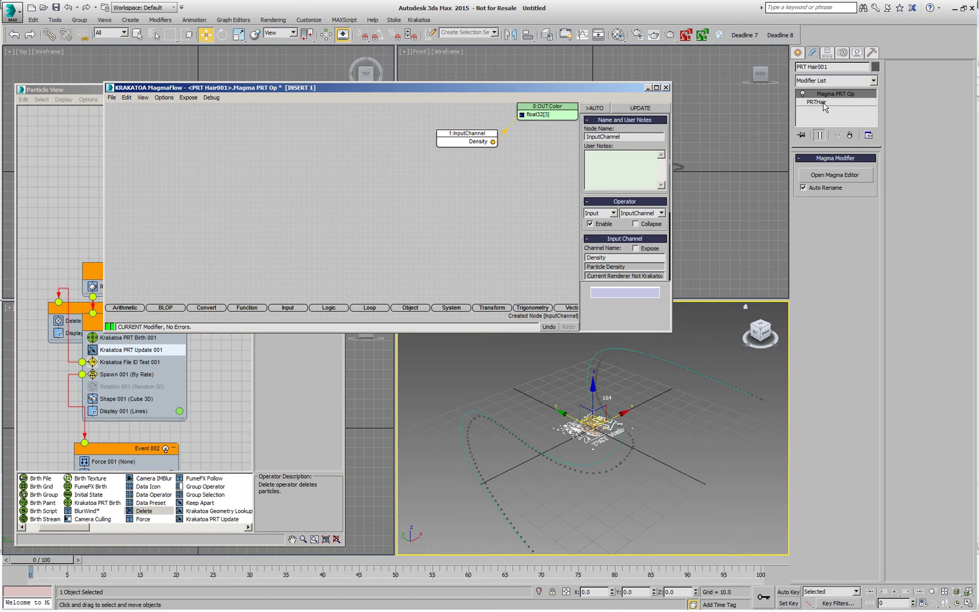
{"action": "left_click_drag", "start_coordinate": [466, 145], "coordinate": [374, 152]}
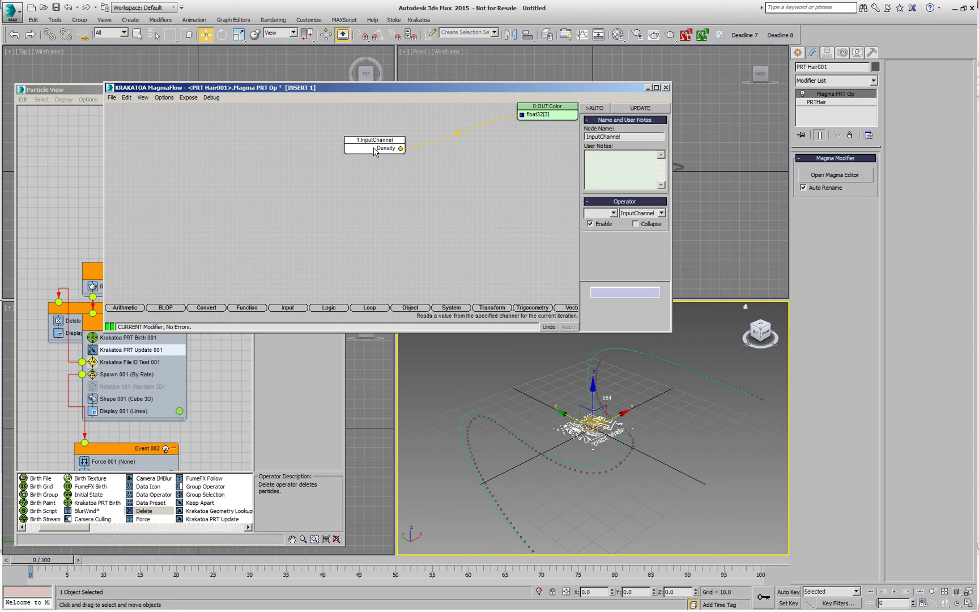
{"action": "right_click", "coordinate": [373, 152]}
{"action": "key", "text": "Return"}
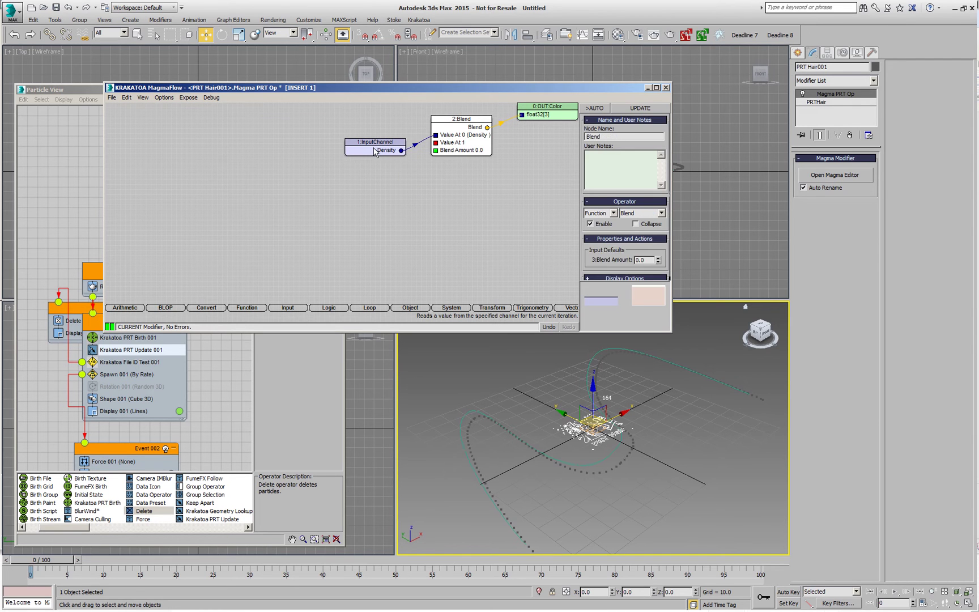
{"action": "left_click_drag", "start_coordinate": [435, 135], "coordinate": [470, 125]}
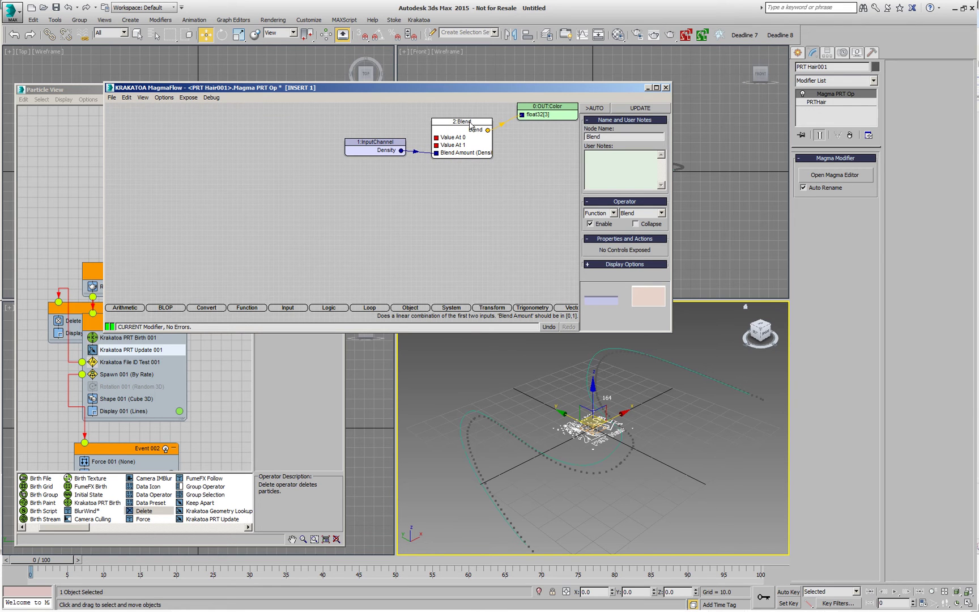
{"action": "key", "text": "i"}
{"action": "key", "text": "i"}
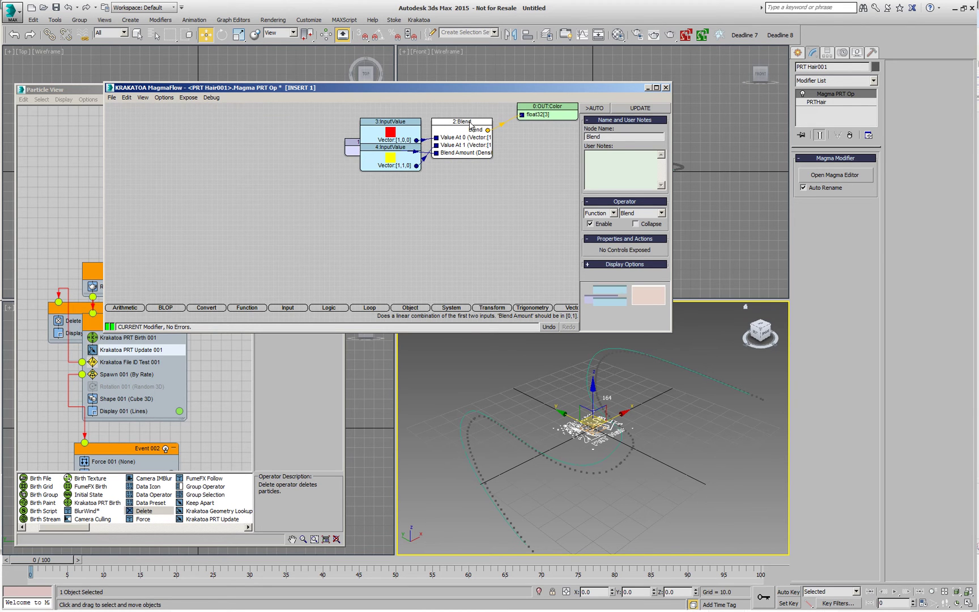
{"action": "left_click", "coordinate": [595, 108]}
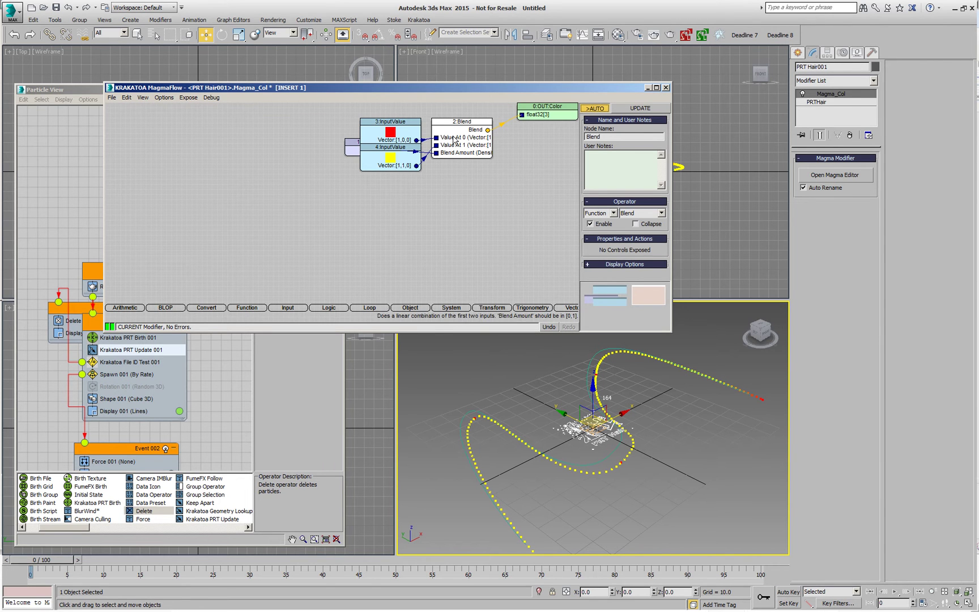
{"action": "left_click", "coordinate": [469, 144]}
{"action": "left_click", "coordinate": [483, 240]}
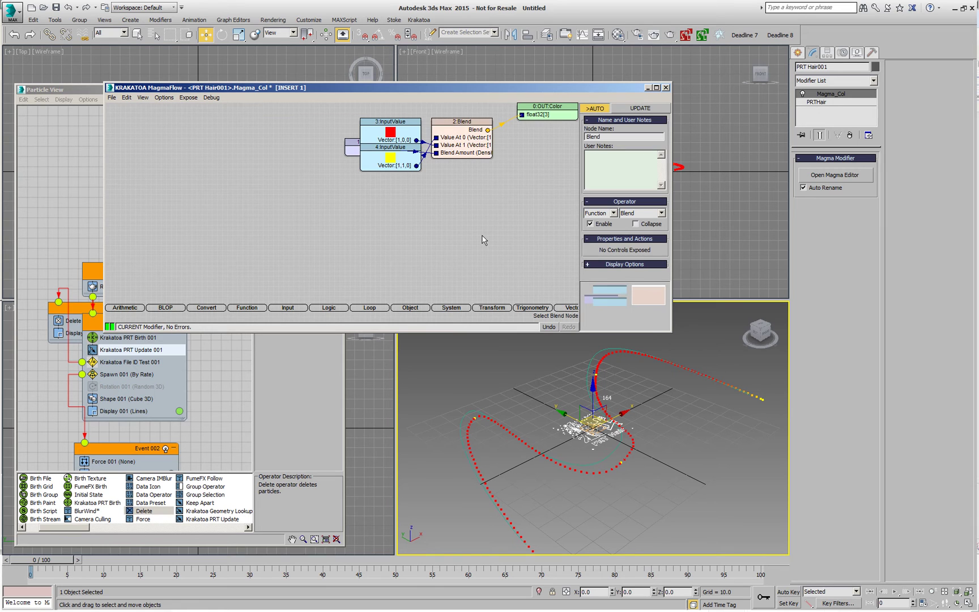
{"action": "key", "text": "ctrl+l"}
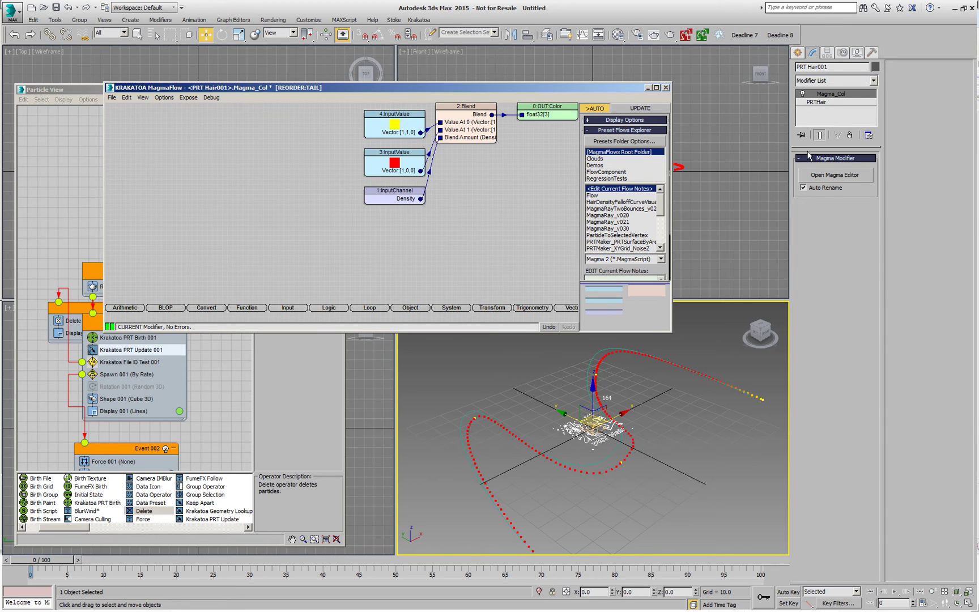
Set PRT Hair001's View Spacing and Spacing both to 2.0
{"action": "left_click", "coordinate": [816, 102]}
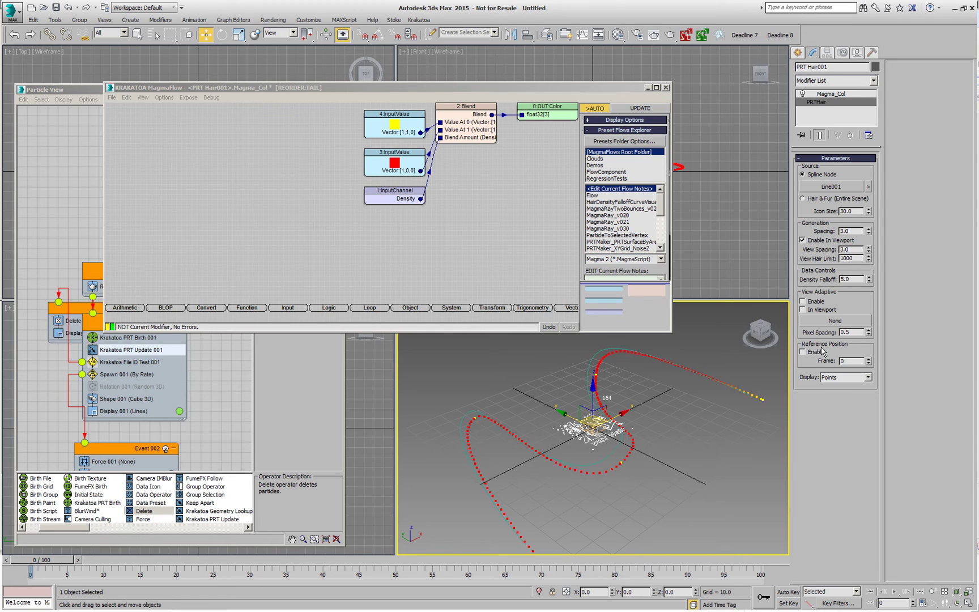
{"action": "double_click", "coordinate": [848, 249]}
{"action": "type", "text": "2.0"}
{"action": "key", "text": "Return"}
{"action": "double_click", "coordinate": [852, 231]}
{"action": "type", "text": "2.0"}
{"action": "key", "text": "Return"}
Set Density Falloff to 1.0 after testing a lower value
{"action": "left_click", "coordinate": [852, 279]}
{"action": "type", "text": "1"}
{"action": "key", "text": "Return"}
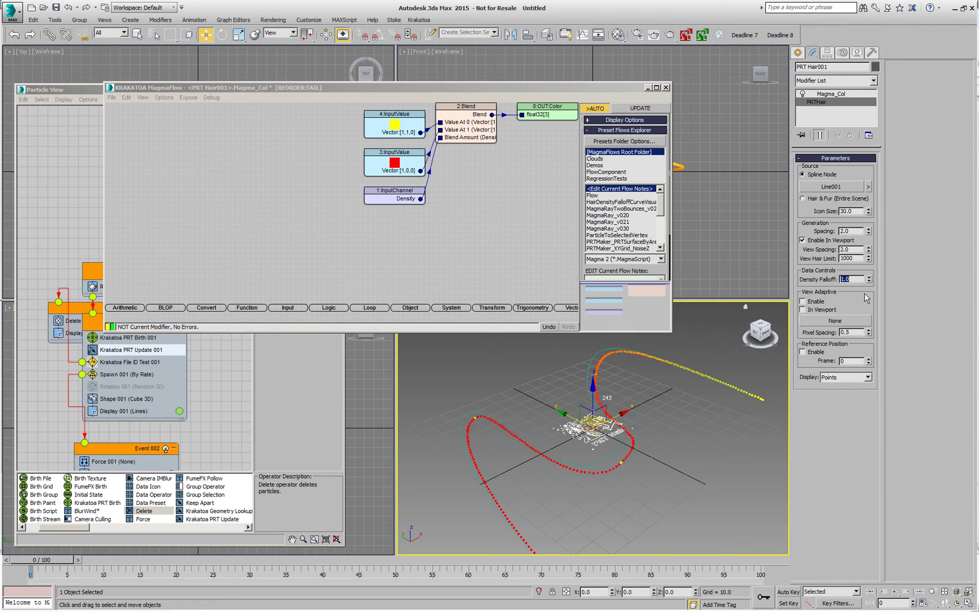
{"action": "mouse_move", "coordinate": [870, 280]}
{"action": "left_mouse_down"}
{"action": "mouse_move", "coordinate": [870, 327]}
{"action": "mouse_move", "coordinate": [861, 279]}
{"action": "left_mouse_up"}
{"action": "type", "text": "1"}
{"action": "key", "text": "Return"}
{"action": "middle_click_drag", "start_coordinate": [616, 472], "coordinate": [599, 460], "text": "alt"}
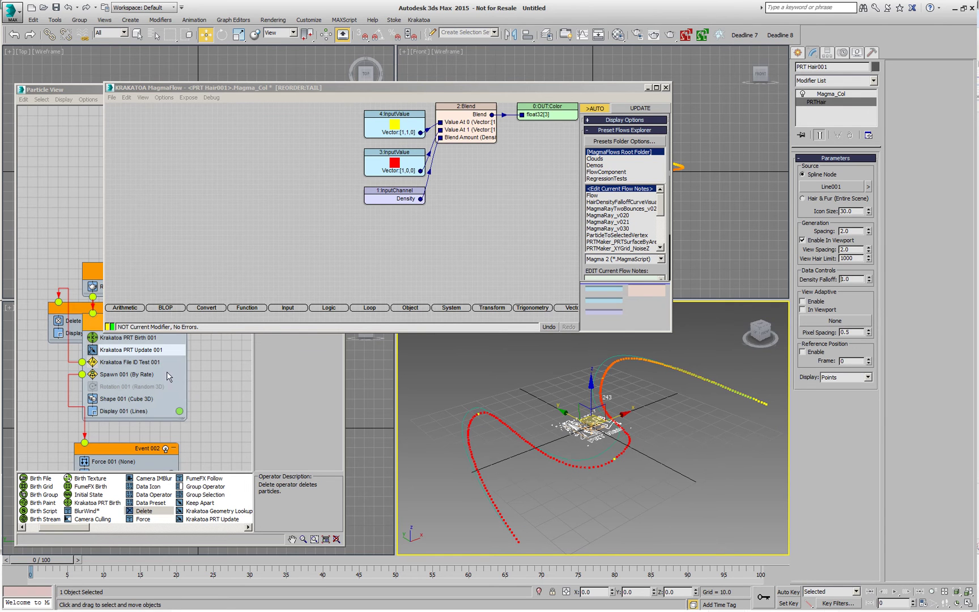
Close MagmaFlow and set Display 001's type to Geometry
{"action": "left_click", "coordinate": [666, 87]}
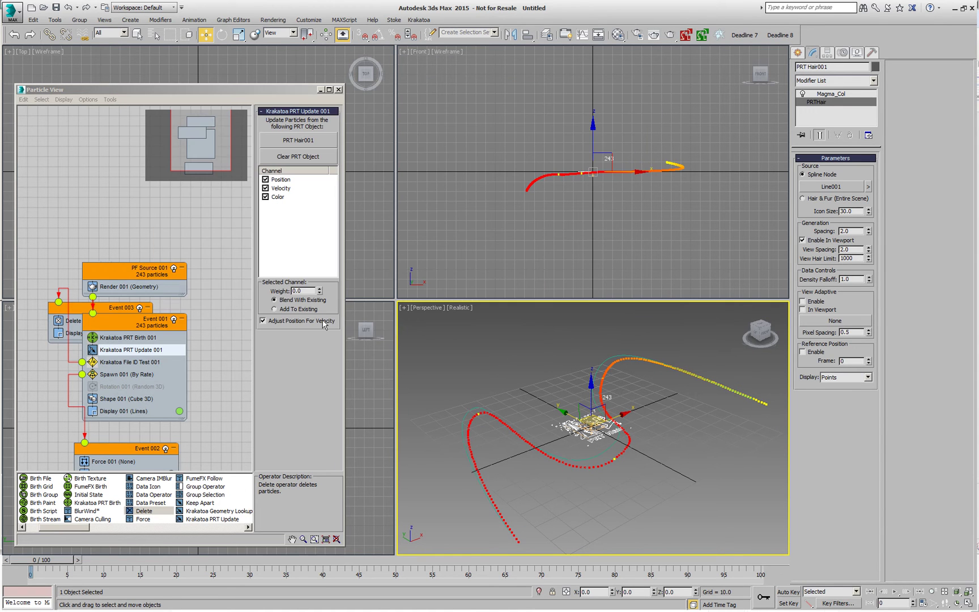
{"action": "left_click", "coordinate": [218, 370]}
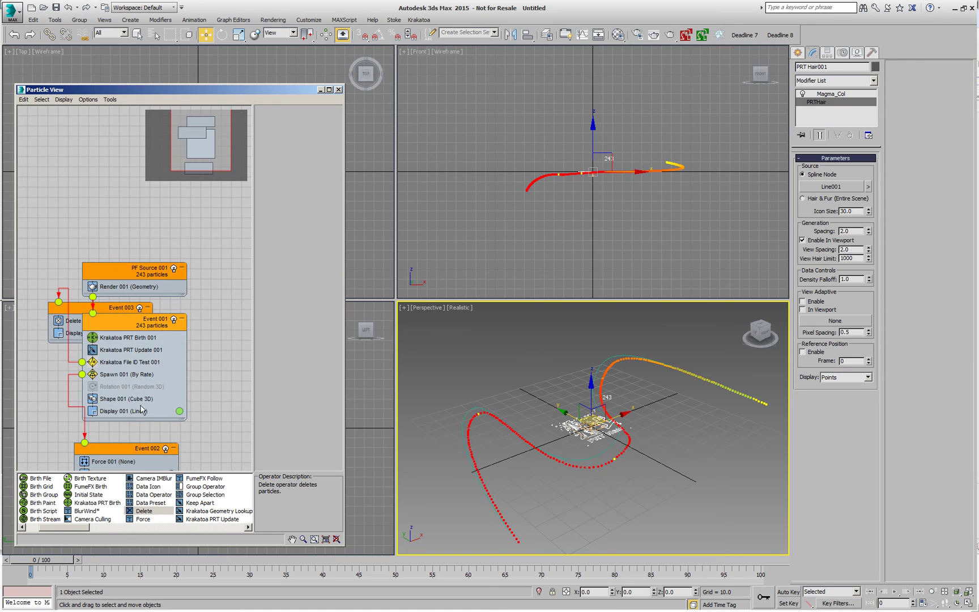
{"action": "left_click", "coordinate": [142, 410]}
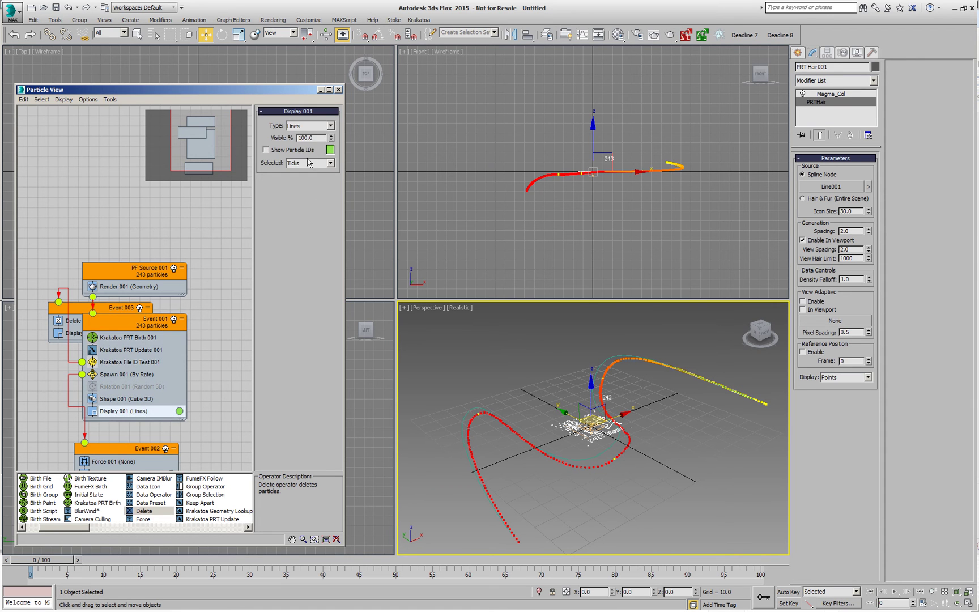
{"action": "left_click", "coordinate": [314, 130]}
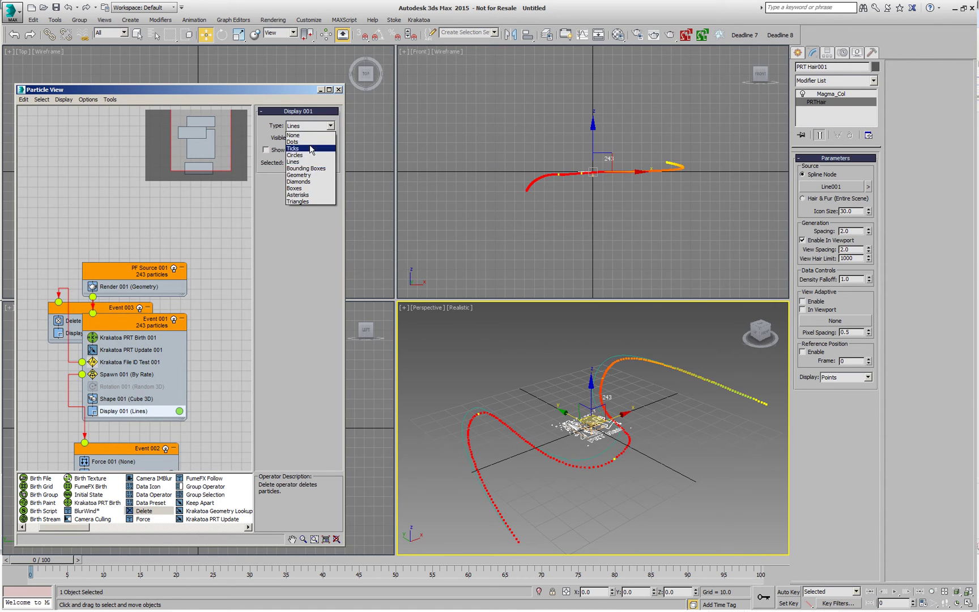
{"action": "left_click", "coordinate": [300, 175]}
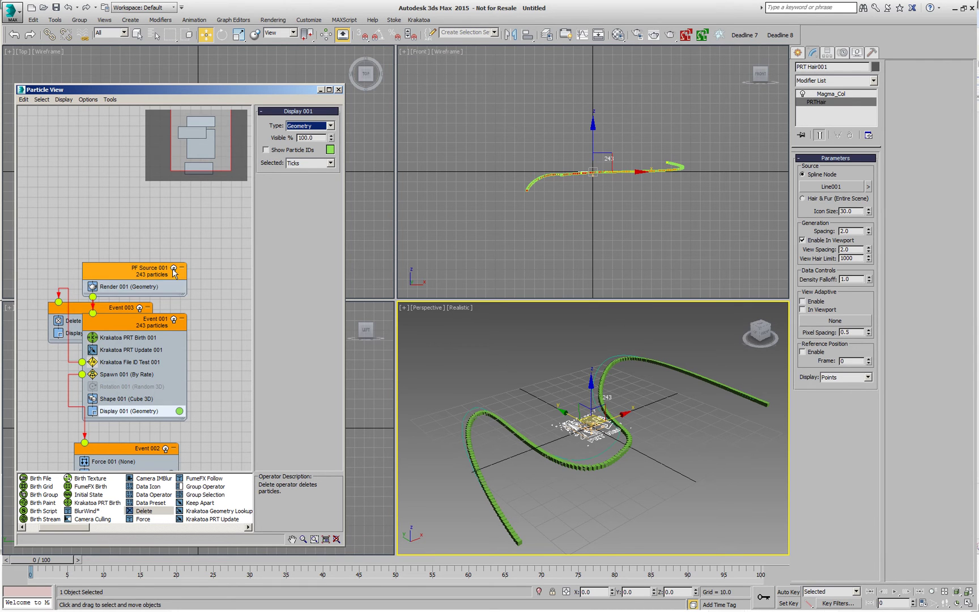
Spread PF Source 001, Event 003 and Event 001 apart in Particle View
{"action": "left_click_drag", "start_coordinate": [152, 276], "coordinate": [172, 235]}
{"action": "left_click_drag", "start_coordinate": [81, 310], "coordinate": [43, 280]}
{"action": "left_click_drag", "start_coordinate": [142, 321], "coordinate": [152, 331]}
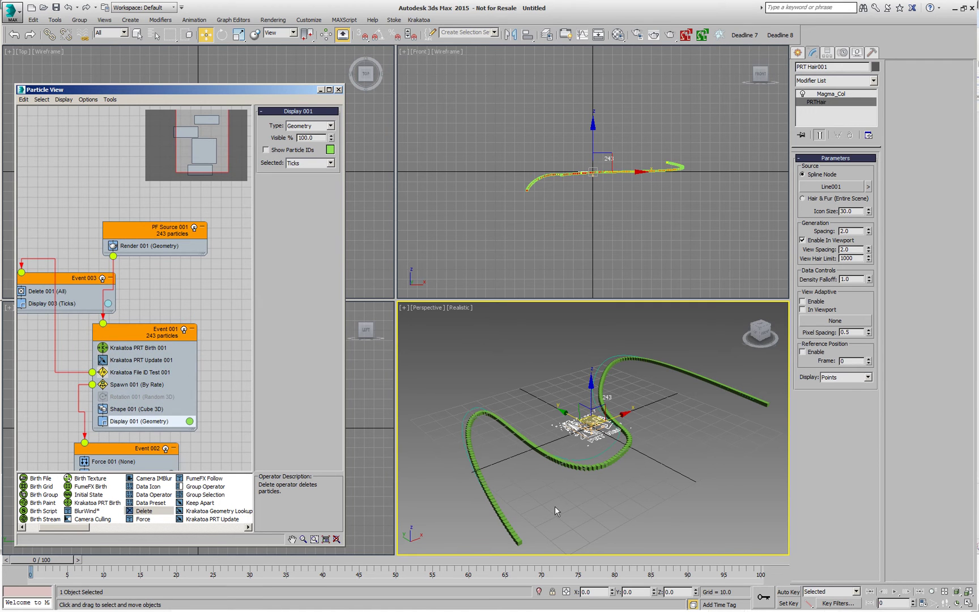
Add a Material Static operator to PF Source 001's global event
{"action": "left_click", "coordinate": [147, 362]}
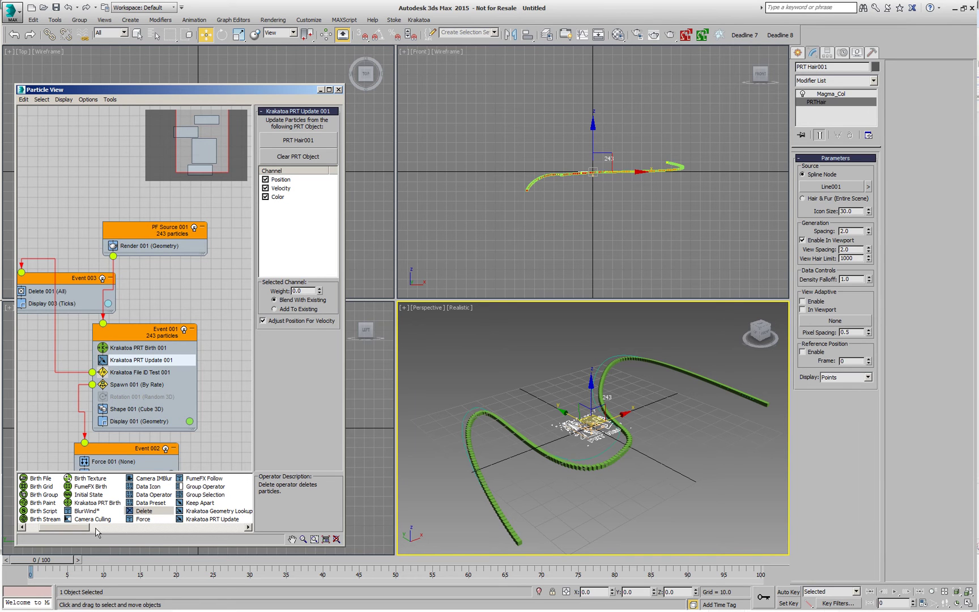
{"action": "left_click_drag", "start_coordinate": [85, 528], "coordinate": [128, 528]}
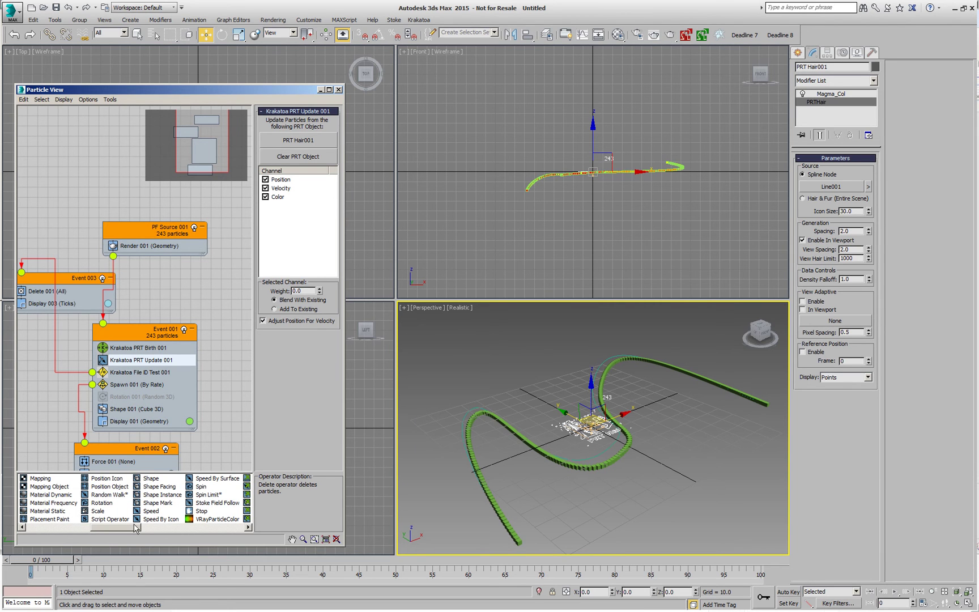
{"action": "left_click_drag", "start_coordinate": [62, 511], "coordinate": [150, 230]}
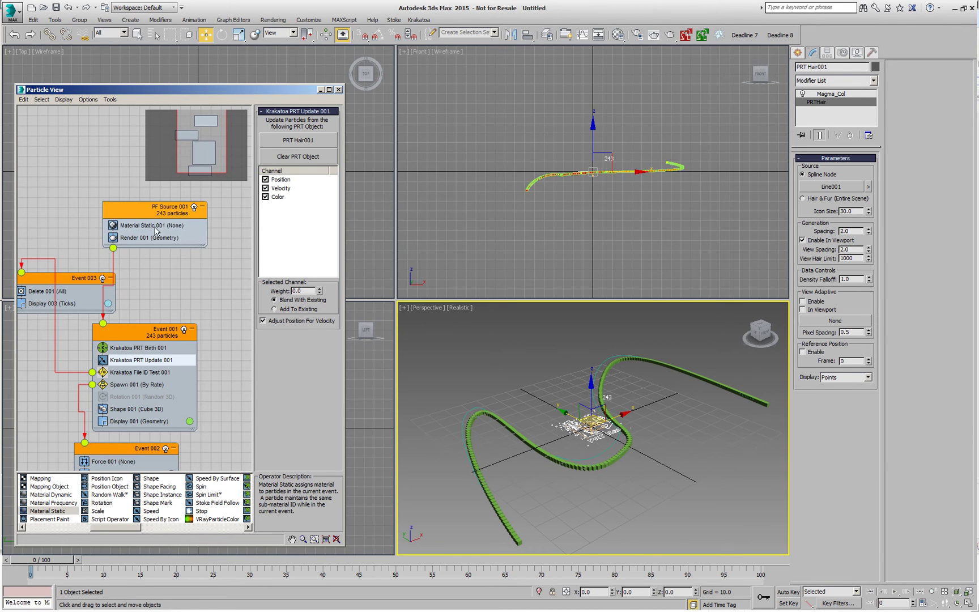
Assign a new Standard material, Material #25, to the Material Static 001 operator
{"action": "left_click", "coordinate": [148, 227]}
{"action": "left_click", "coordinate": [293, 138]}
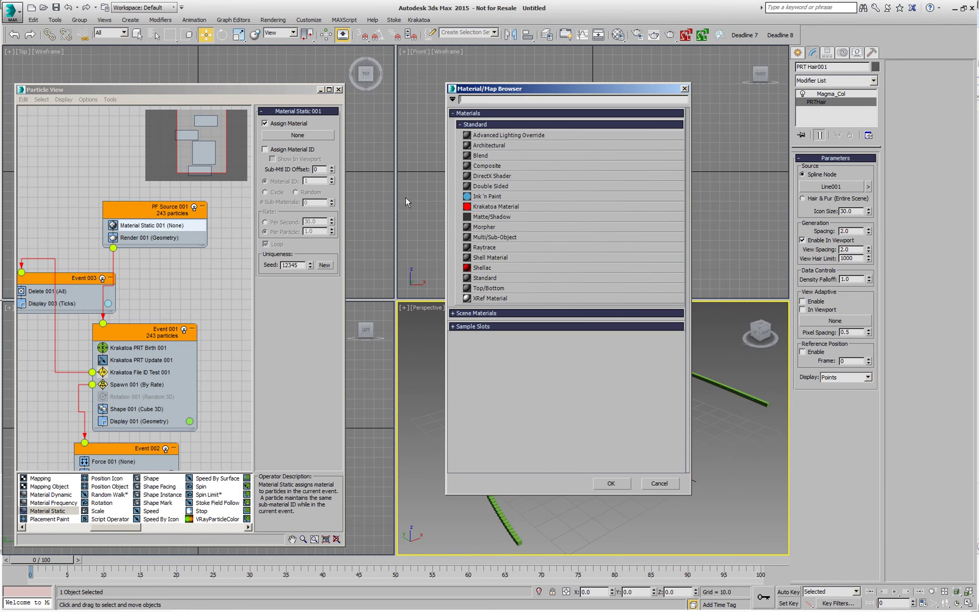
{"action": "double_click", "coordinate": [491, 277]}
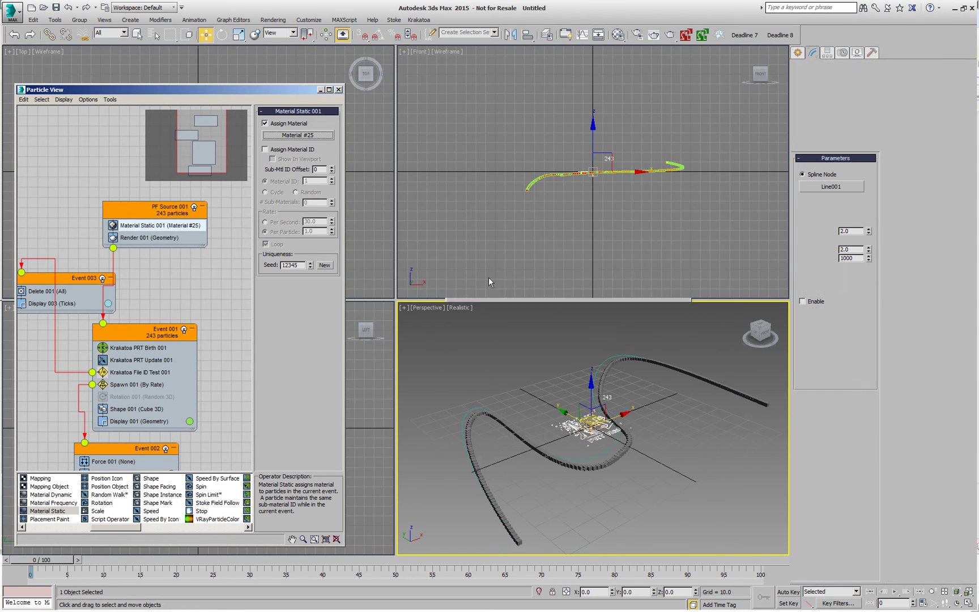
Instance Material #25 into the first Material Editor slot and give its Diffuse a Vertex Color map
{"action": "left_click", "coordinate": [618, 34]}
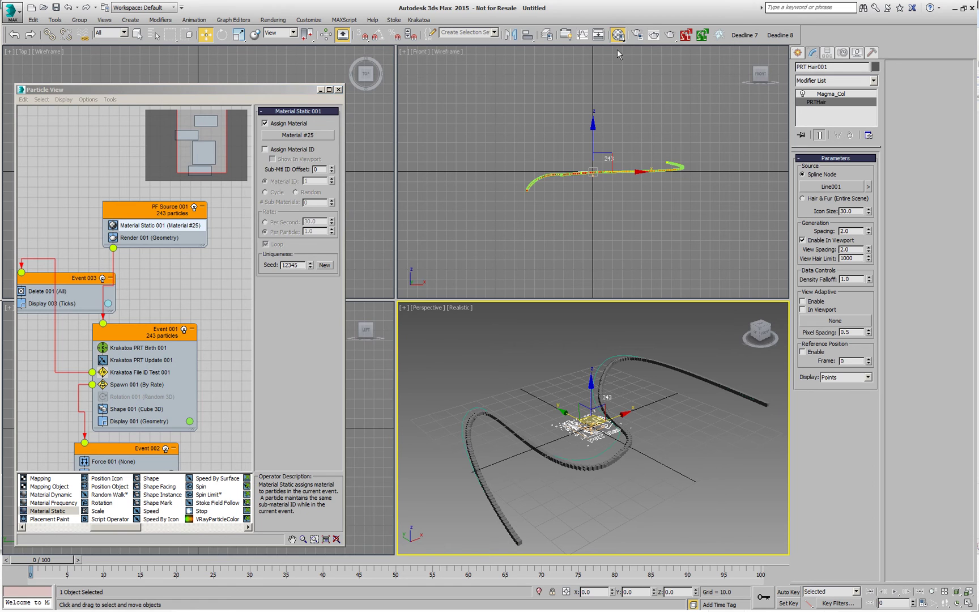
{"action": "left_click", "coordinate": [173, 229]}
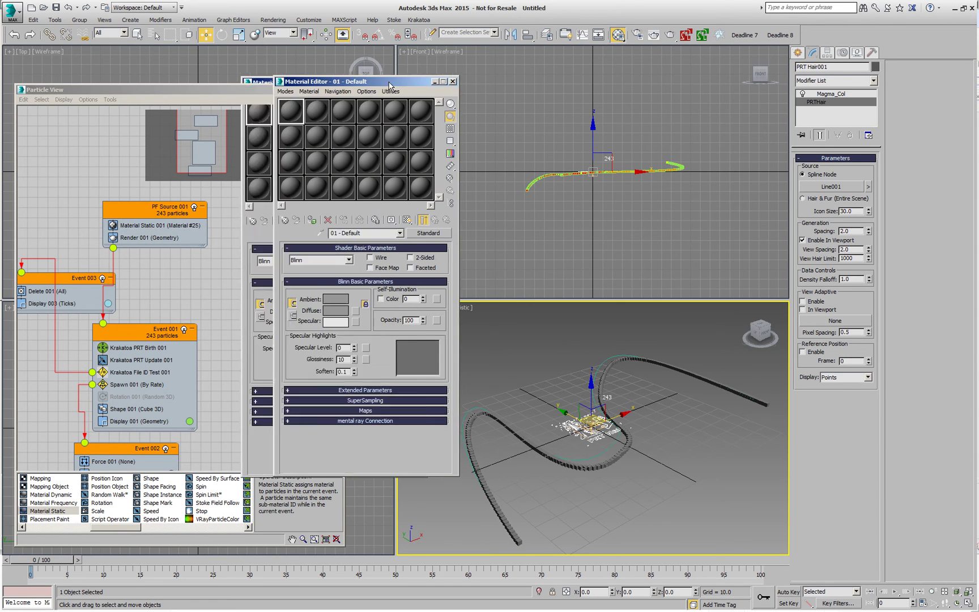
{"action": "left_click", "coordinate": [181, 226]}
{"action": "left_click_drag", "start_coordinate": [303, 136], "coordinate": [389, 111]}
{"action": "left_click", "coordinate": [450, 302]}
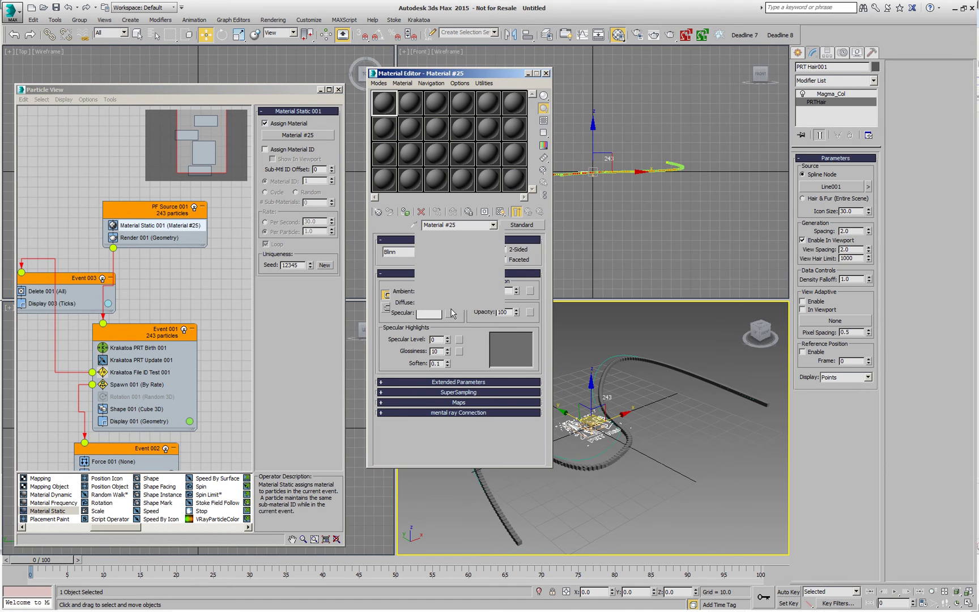
{"action": "left_click", "coordinate": [449, 303]}
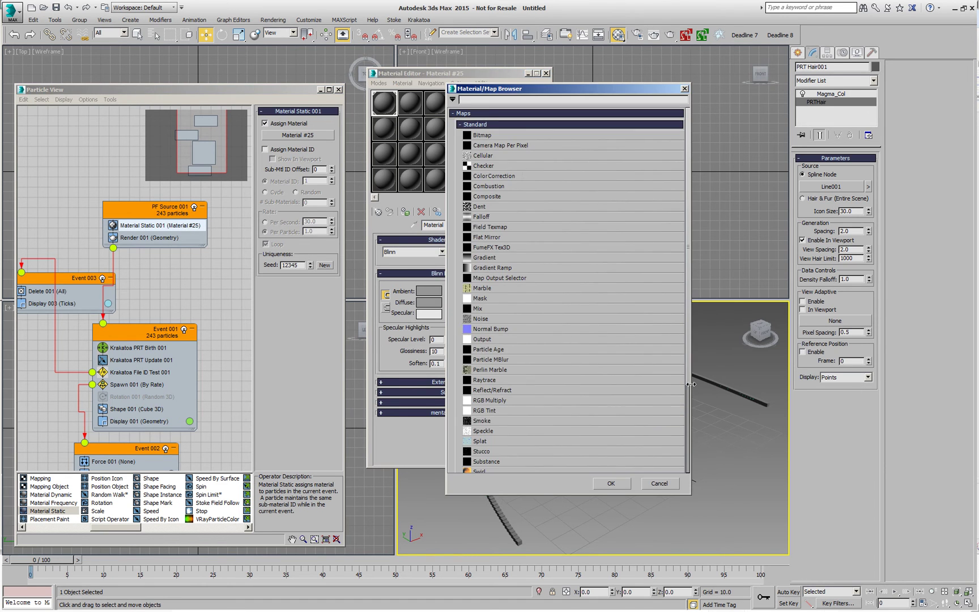
{"action": "left_click_drag", "start_coordinate": [688, 377], "coordinate": [694, 458]}
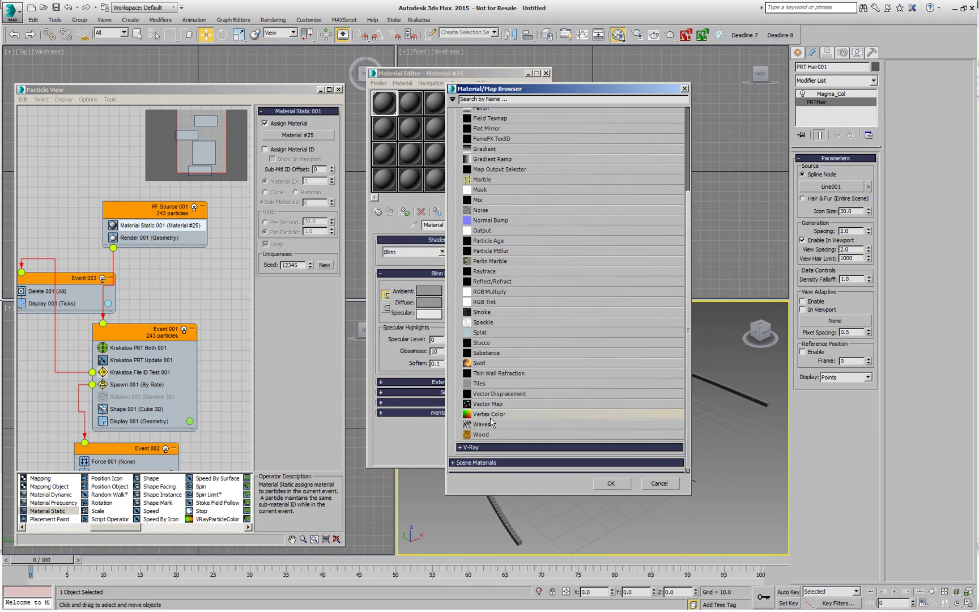
{"action": "double_click", "coordinate": [491, 417]}
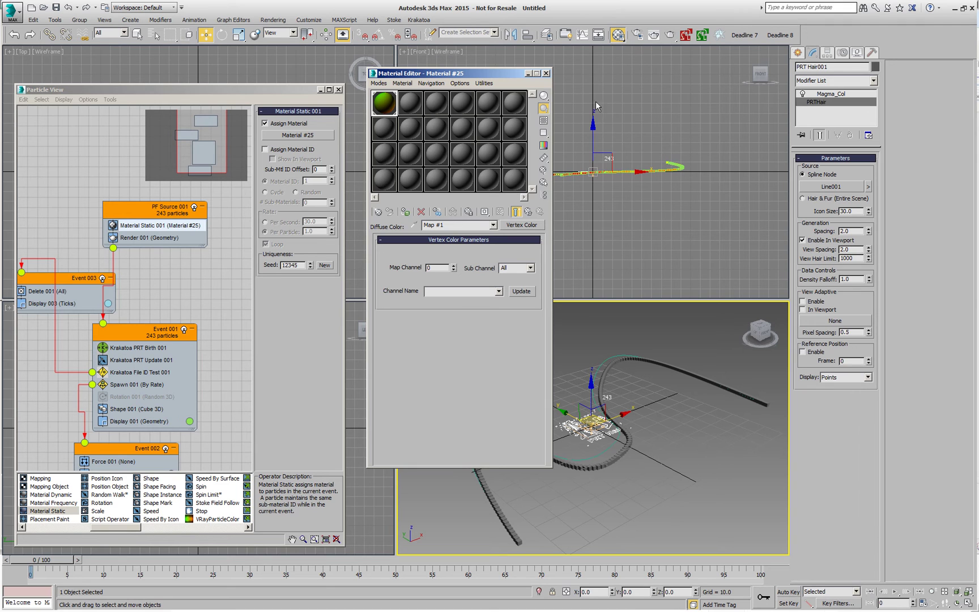
Render the Perspective view, then re-render at frame 12 to see the red-to-yellow particle strands
{"action": "left_click", "coordinate": [546, 74]}
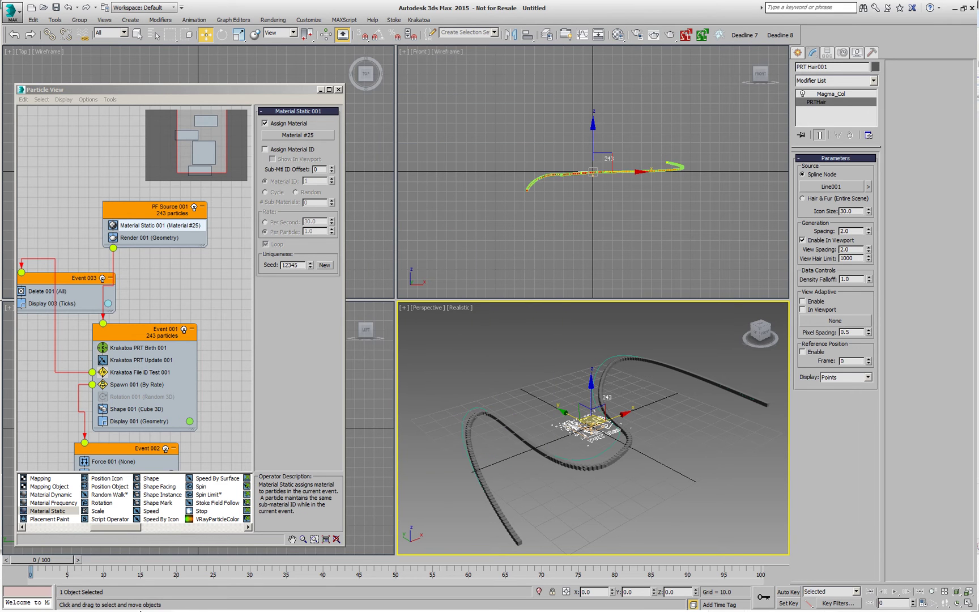
{"action": "left_click", "coordinate": [654, 34]}
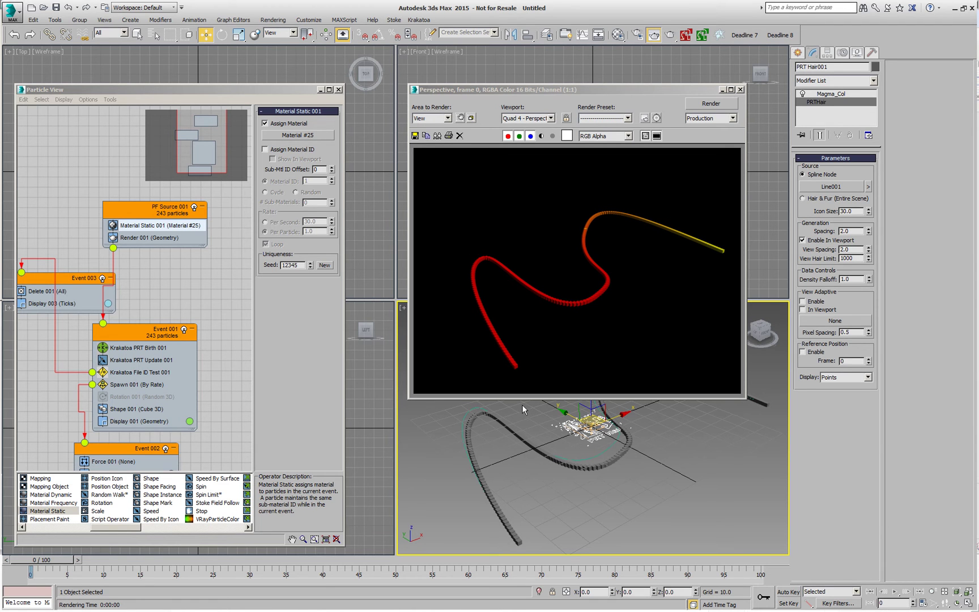
{"action": "left_click_drag", "start_coordinate": [671, 89], "coordinate": [616, 49]}
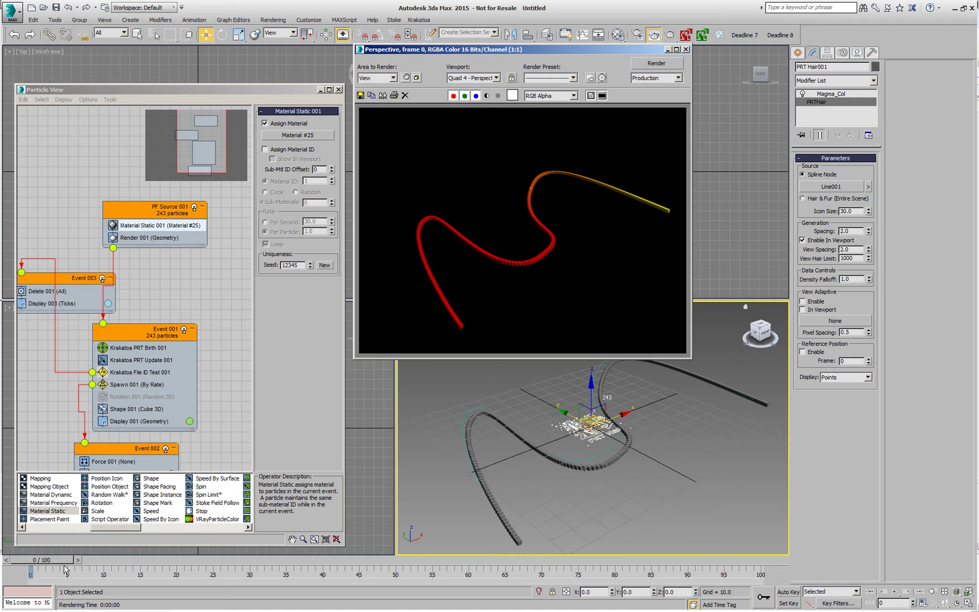
{"action": "left_click_drag", "start_coordinate": [64, 565], "coordinate": [148, 572]}
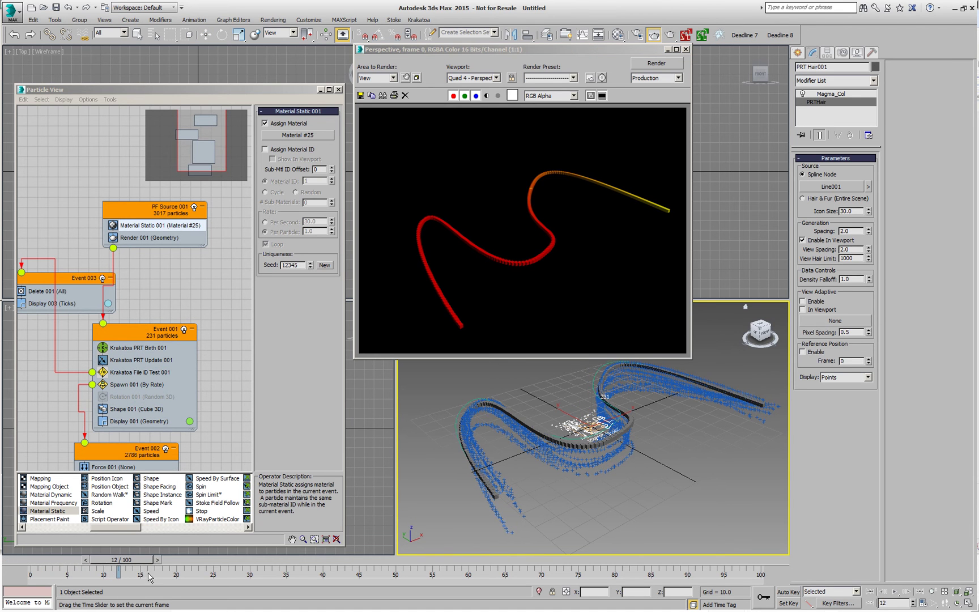
{"action": "key", "text": "w"}
{"action": "left_click", "coordinate": [655, 65]}
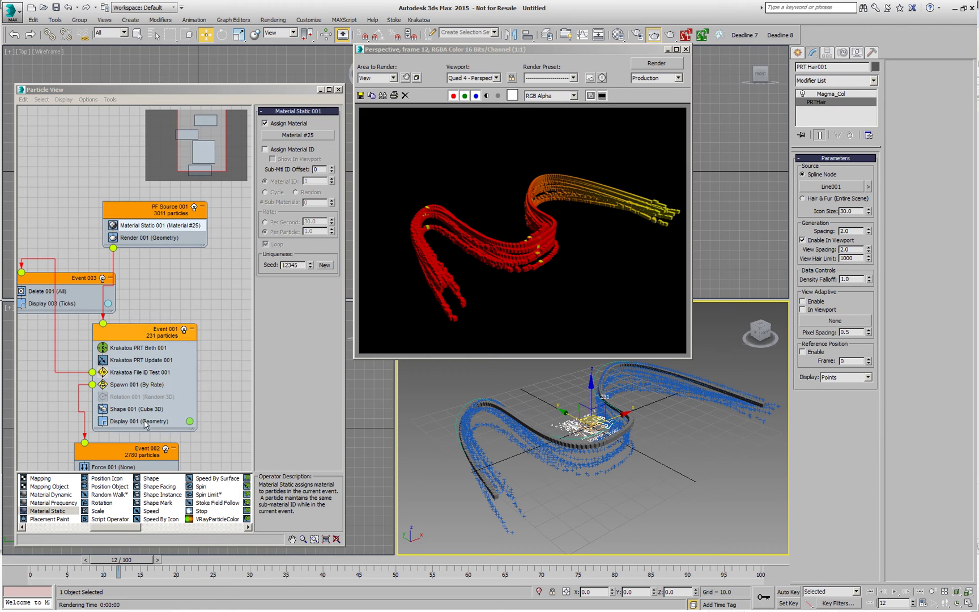
Set the Spawn 001 operator's Inherited speed to 100
{"action": "left_click", "coordinate": [138, 384]}
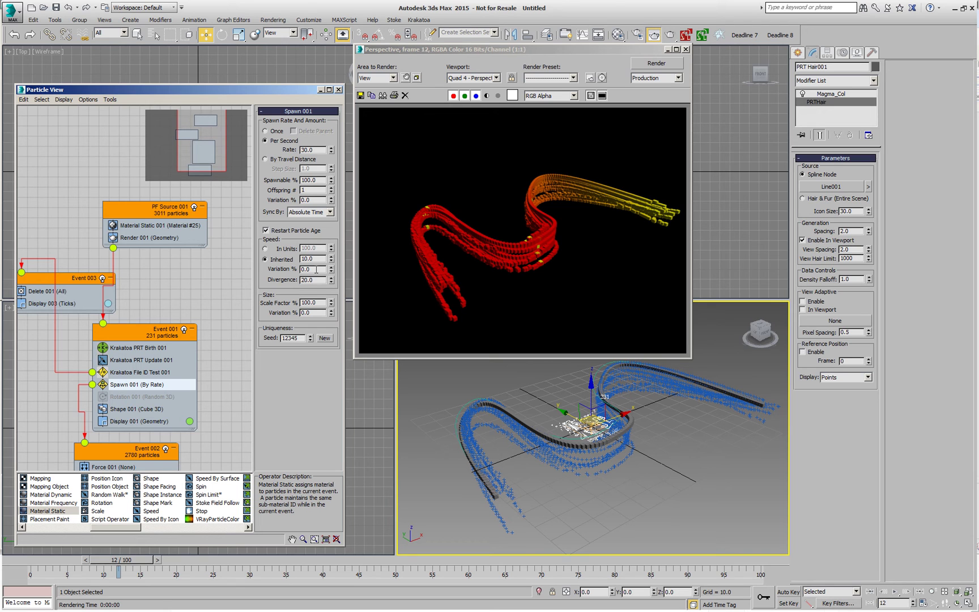
{"action": "left_click_drag", "start_coordinate": [317, 260], "coordinate": [303, 261]}
{"action": "type", "text": "100"}
{"action": "key", "text": "Return"}
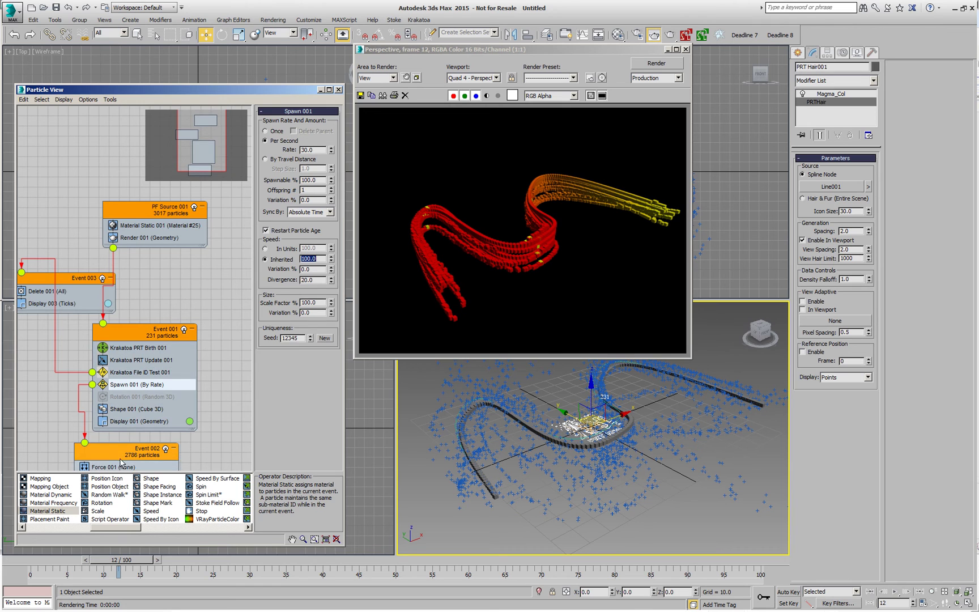
Create a Wind001 force in the Perspective view with a turbulence Frequency of 0.01
{"action": "left_click", "coordinate": [122, 460]}
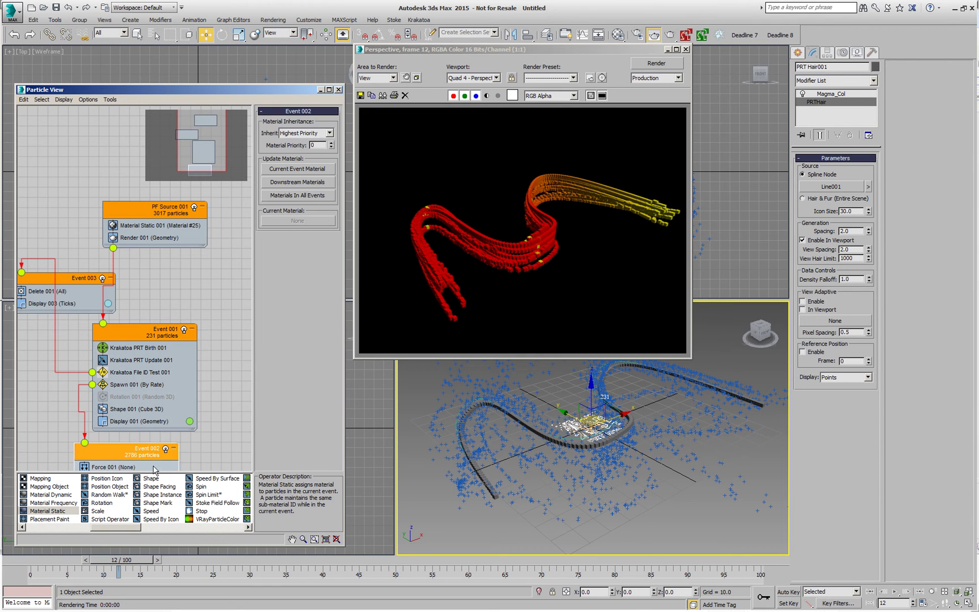
{"action": "left_click", "coordinate": [797, 53]}
{"action": "left_click", "coordinate": [862, 69]}
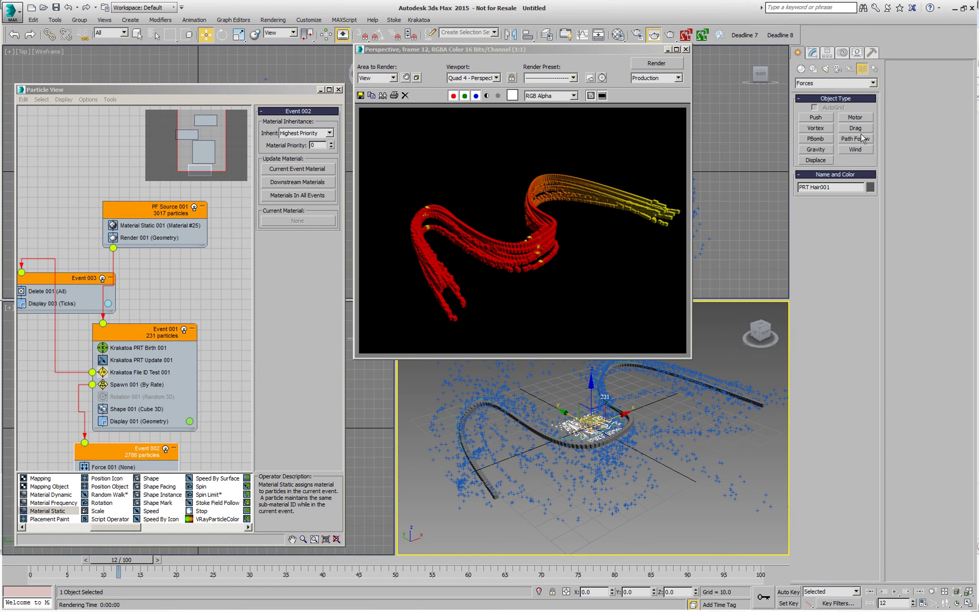
{"action": "left_click", "coordinate": [855, 150]}
{"action": "left_click_drag", "start_coordinate": [698, 517], "coordinate": [707, 544]}
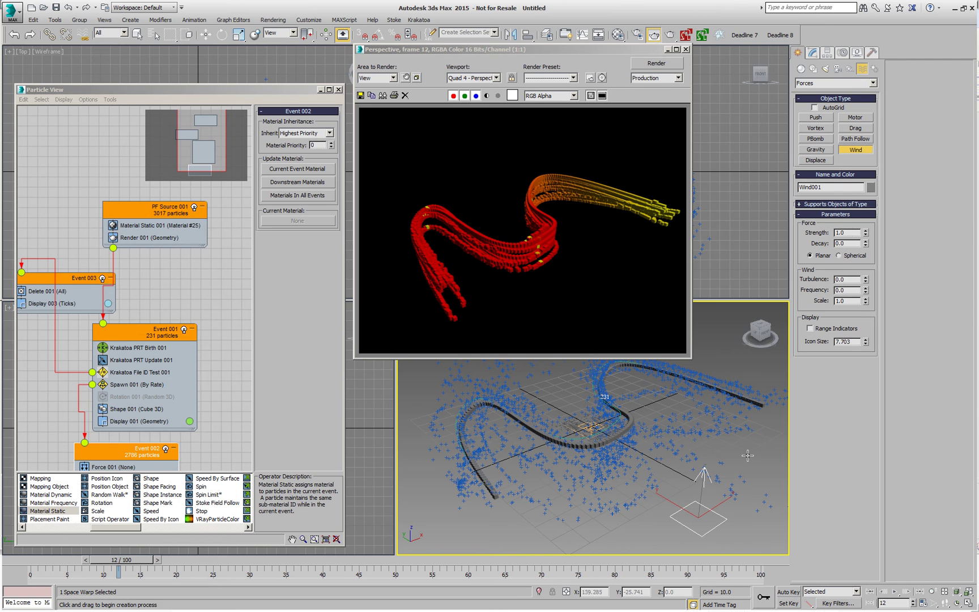
{"action": "double_click", "coordinate": [847, 233]}
{"action": "type", "text": "0.1"}
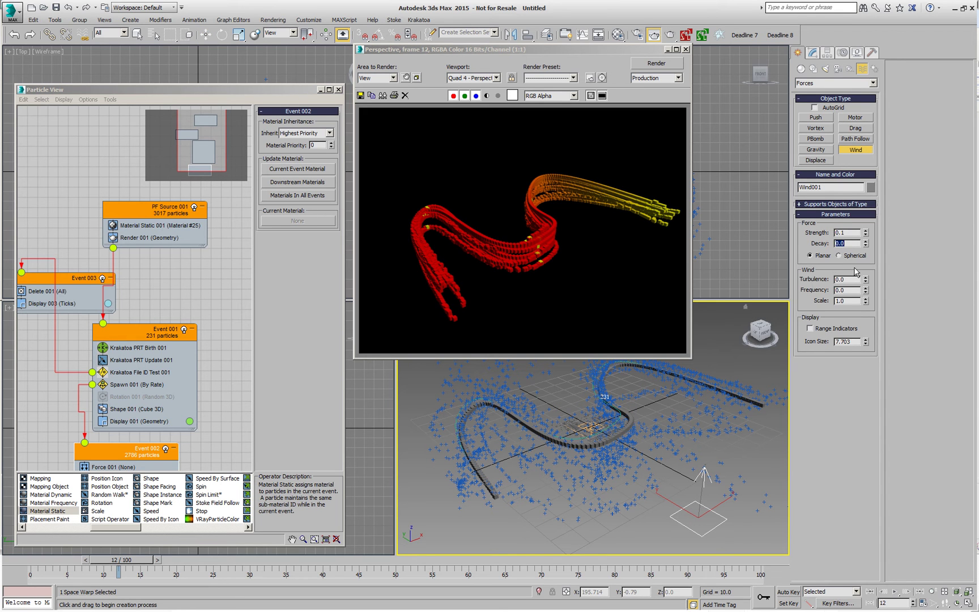
{"action": "left_click", "coordinate": [858, 279]}
{"action": "double_click", "coordinate": [848, 291]}
{"action": "type", "text": "0.01"}
{"action": "key", "text": "Tab"}
{"action": "type", "text": "0."}
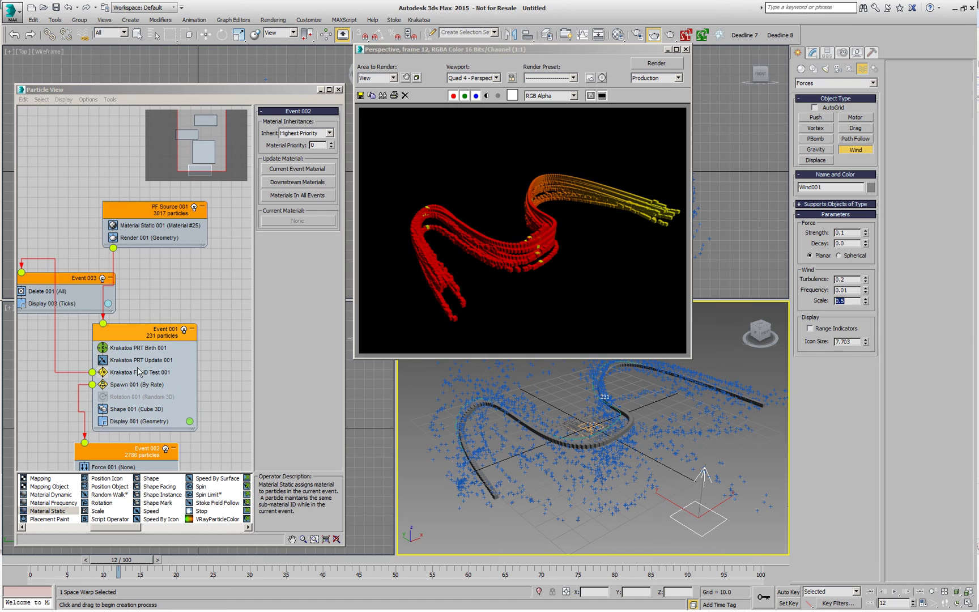
Make Event 002's Force operator use Wind001 and place a Drag space warp in the scene
{"action": "left_click", "coordinate": [122, 386]}
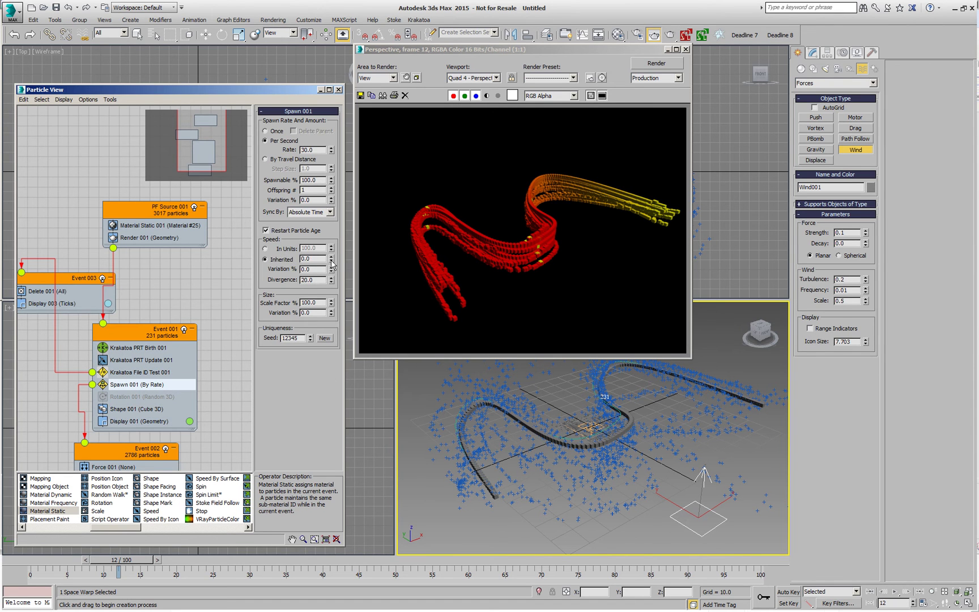
{"action": "left_click_drag", "start_coordinate": [31, 564], "coordinate": [74, 563]}
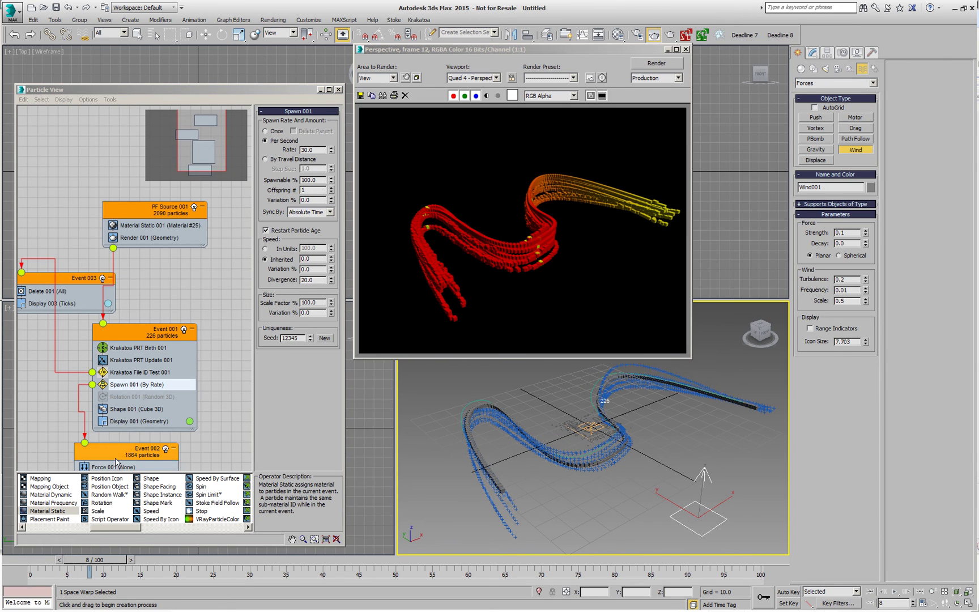
{"action": "left_click_drag", "start_coordinate": [115, 457], "coordinate": [112, 450]}
{"action": "left_click", "coordinate": [95, 461]}
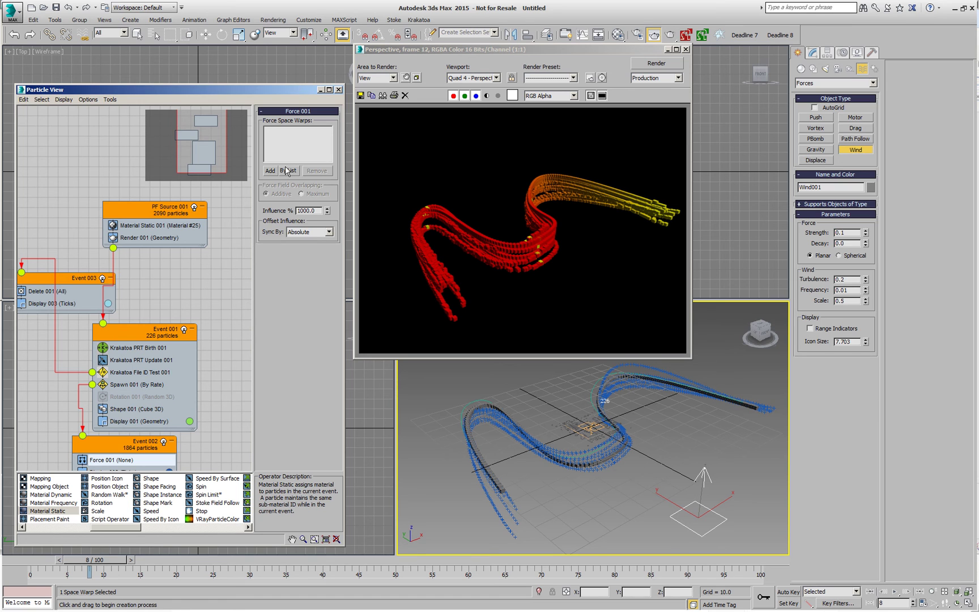
{"action": "left_click", "coordinate": [702, 486]}
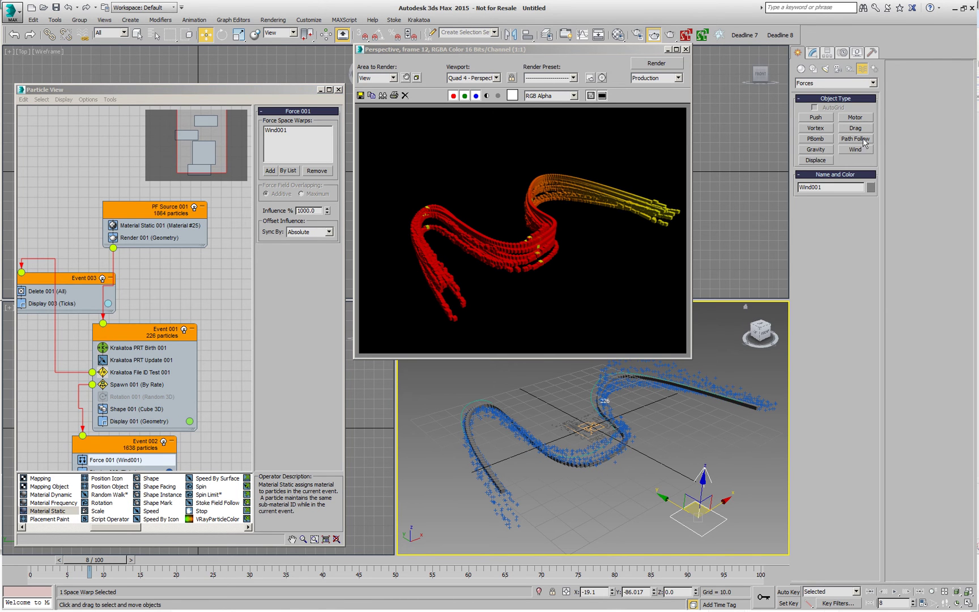
{"action": "left_click", "coordinate": [854, 128]}
{"action": "left_click_drag", "start_coordinate": [617, 503], "coordinate": [630, 520]}
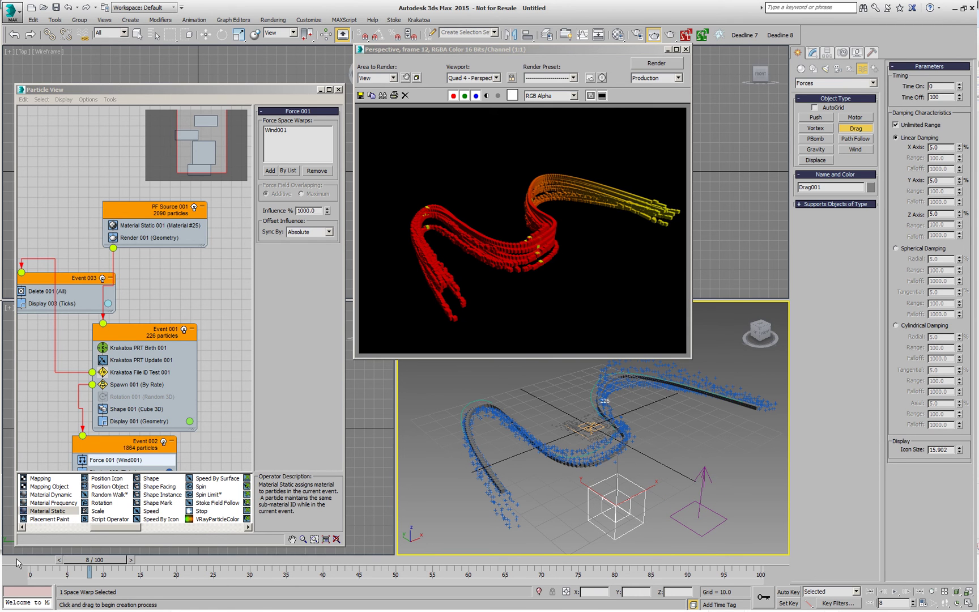
Render frame 16, then switch Shape 001 to 20-sided spheres and re-render
{"action": "left_click_drag", "start_coordinate": [18, 563], "coordinate": [189, 561]}
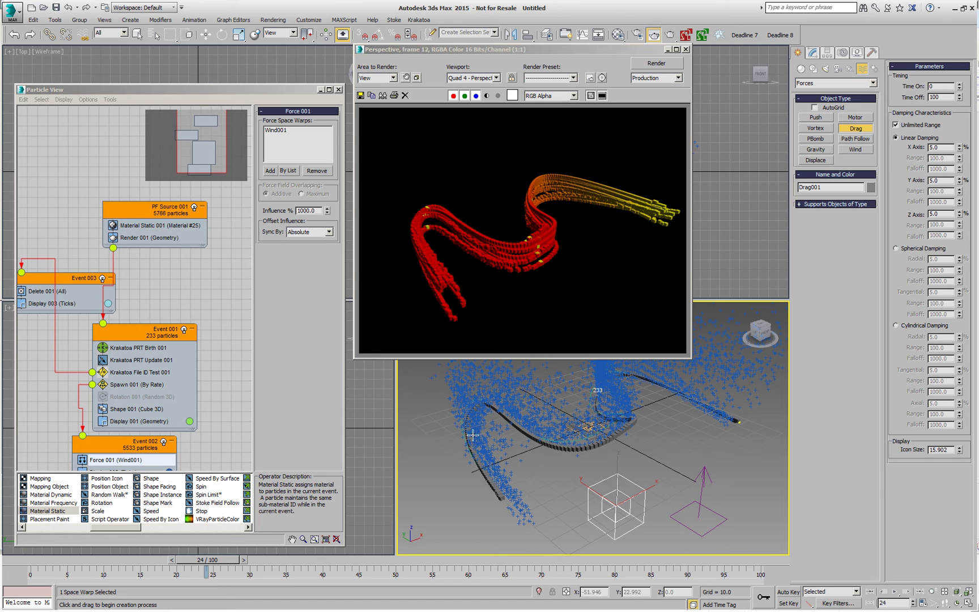
{"action": "left_click", "coordinate": [656, 64]}
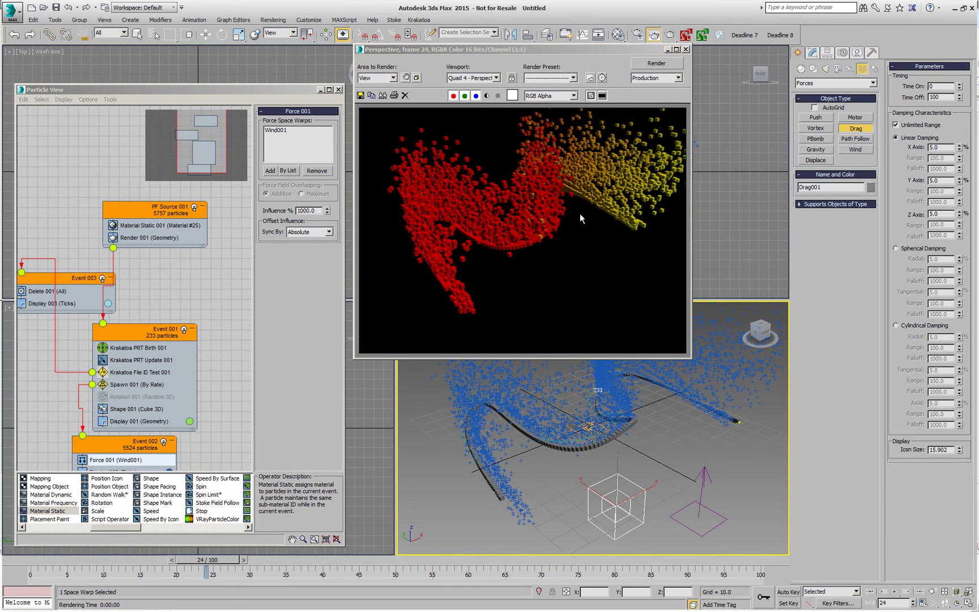
{"action": "left_click", "coordinate": [139, 408]}
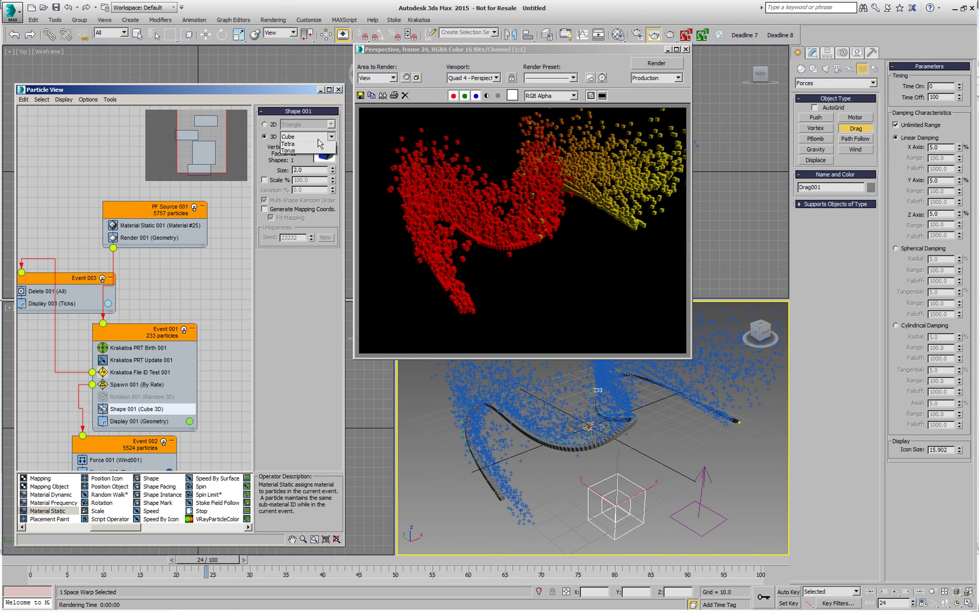
{"action": "left_click", "coordinate": [320, 136]}
{"action": "left_click", "coordinate": [303, 244]}
{"action": "left_click", "coordinate": [651, 63]}
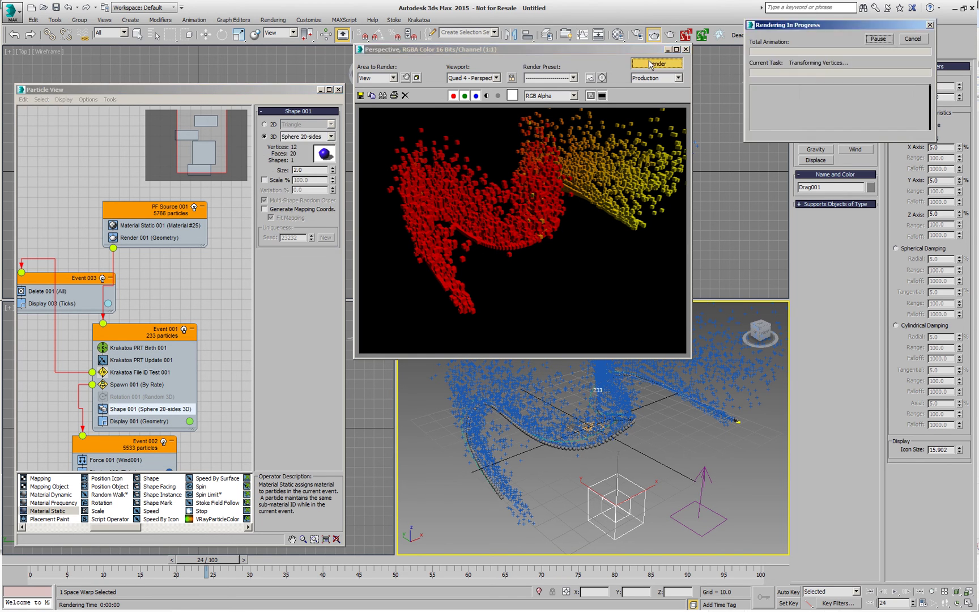
Change Shape 001 to hearts of size 4.0 and re-render the preview
{"action": "left_click", "coordinate": [307, 137]}
{"action": "left_click", "coordinate": [313, 194]}
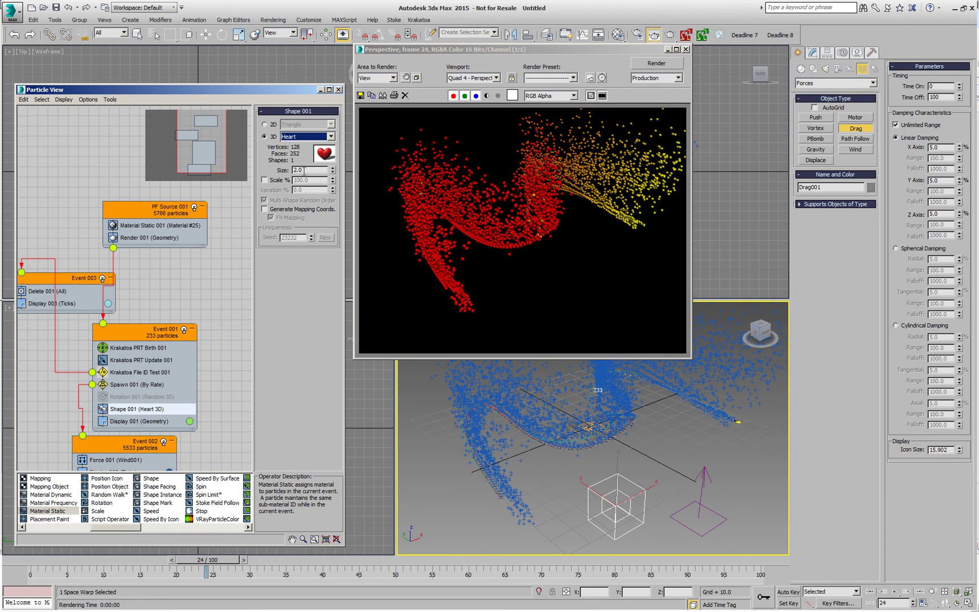
{"action": "double_click", "coordinate": [304, 170]}
{"action": "type", "text": "4"}
{"action": "key", "text": "Return"}
{"action": "left_click", "coordinate": [663, 63]}
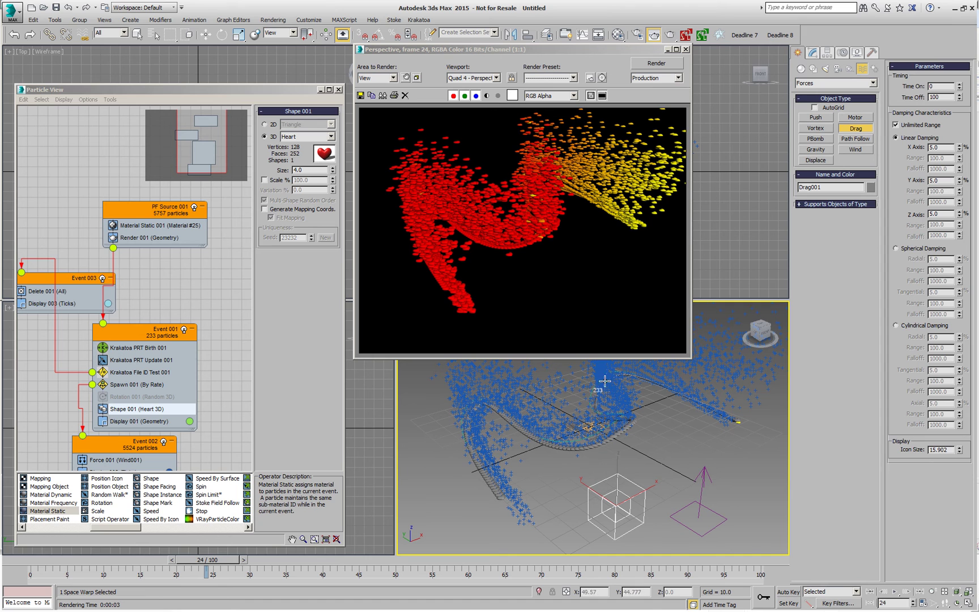
{"action": "key", "text": "w"}
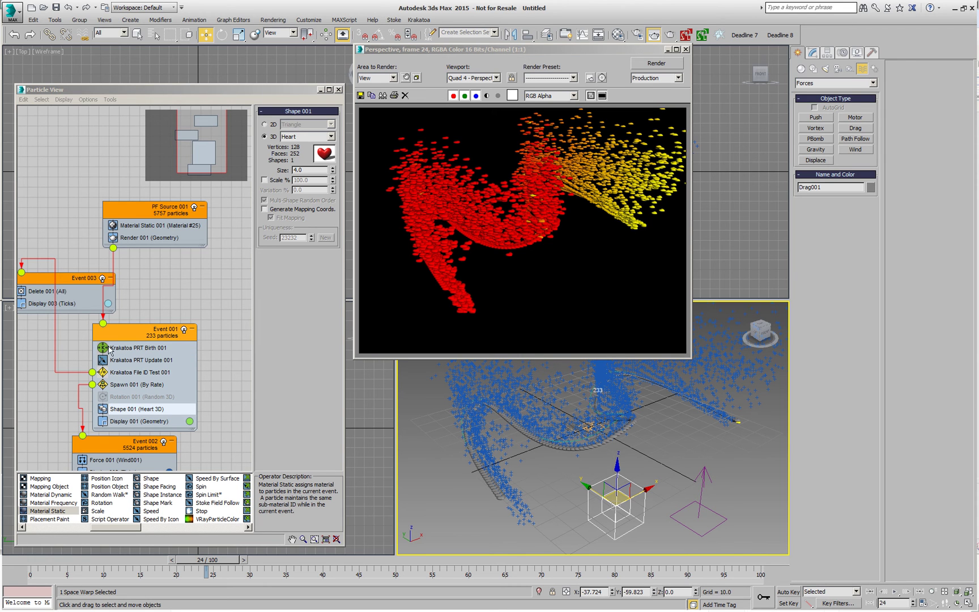
Delete PRT Hair001 at frame 0, then select the Line001 spline and open the Krakatoa menu
{"action": "left_click", "coordinate": [138, 348]}
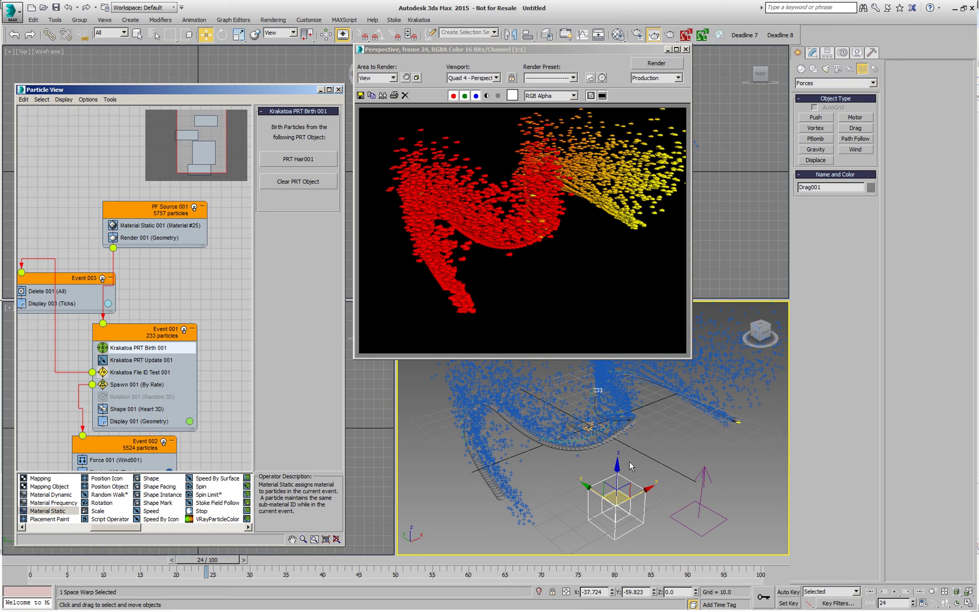
{"action": "left_click", "coordinate": [656, 446]}
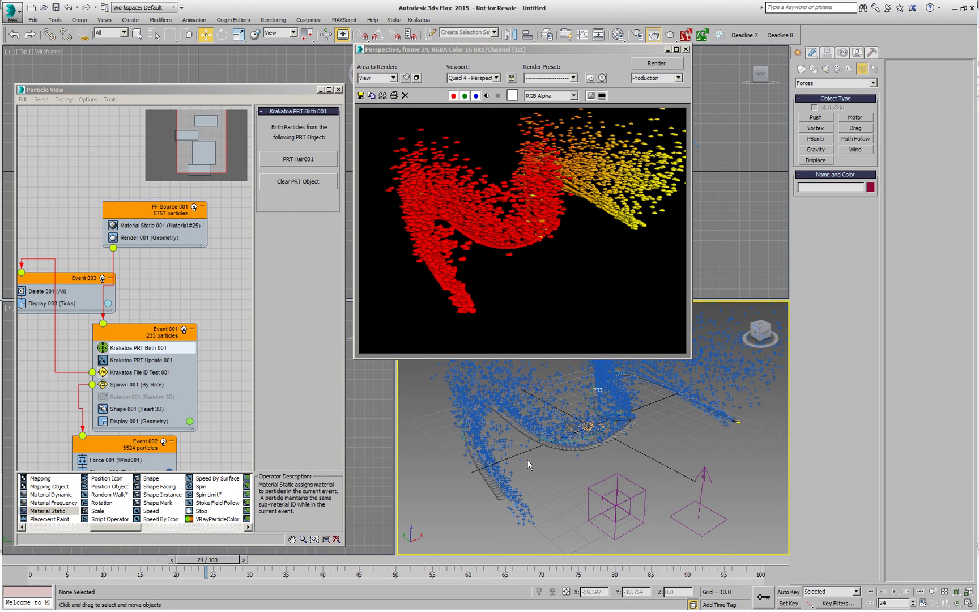
{"action": "left_click", "coordinate": [5, 563]}
{"action": "key", "text": "w"}
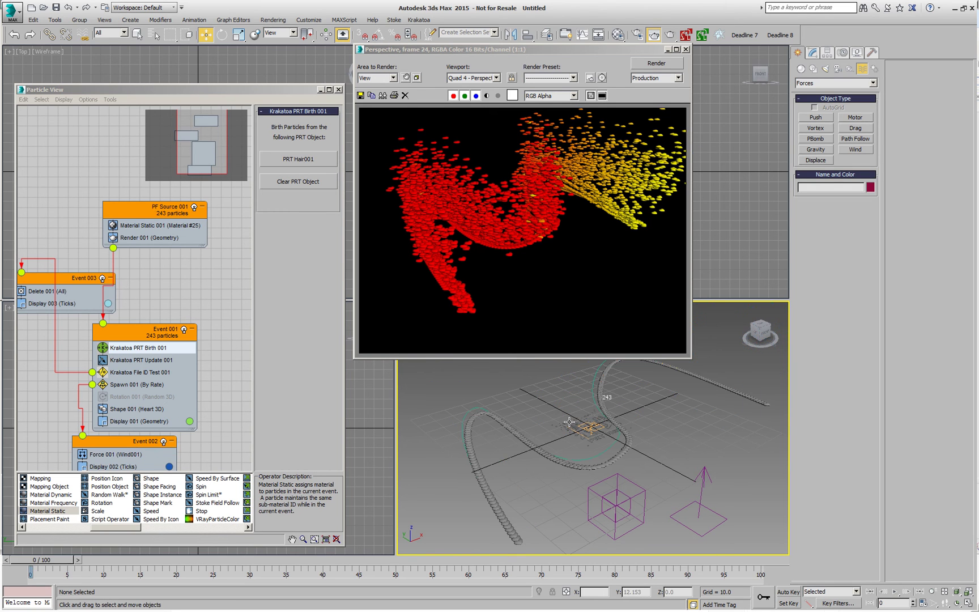
{"action": "left_click", "coordinate": [566, 423]}
{"action": "left_click", "coordinate": [557, 426]}
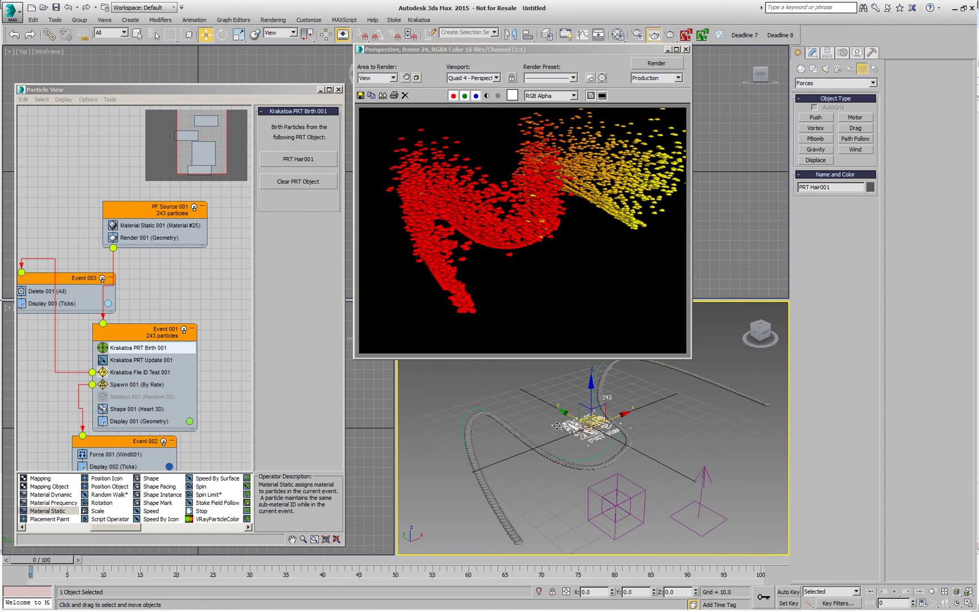
{"action": "key", "text": "Delete"}
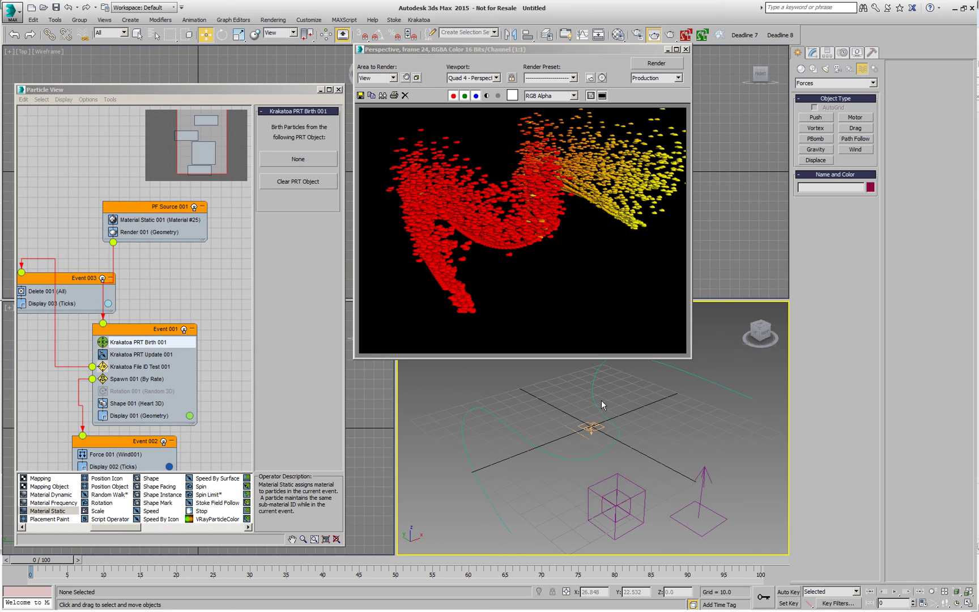
{"action": "left_click", "coordinate": [611, 447]}
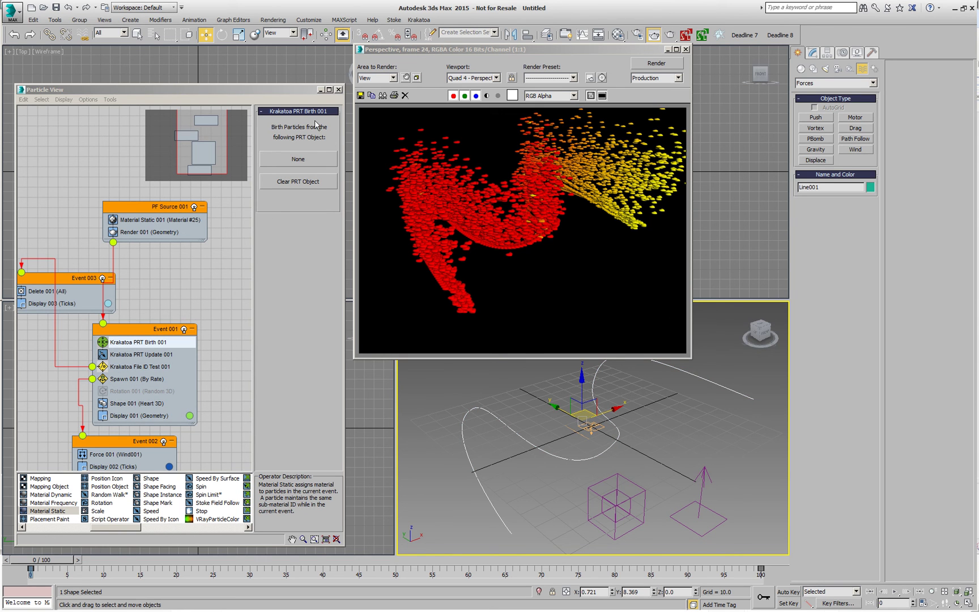
{"action": "left_click", "coordinate": [419, 19]}
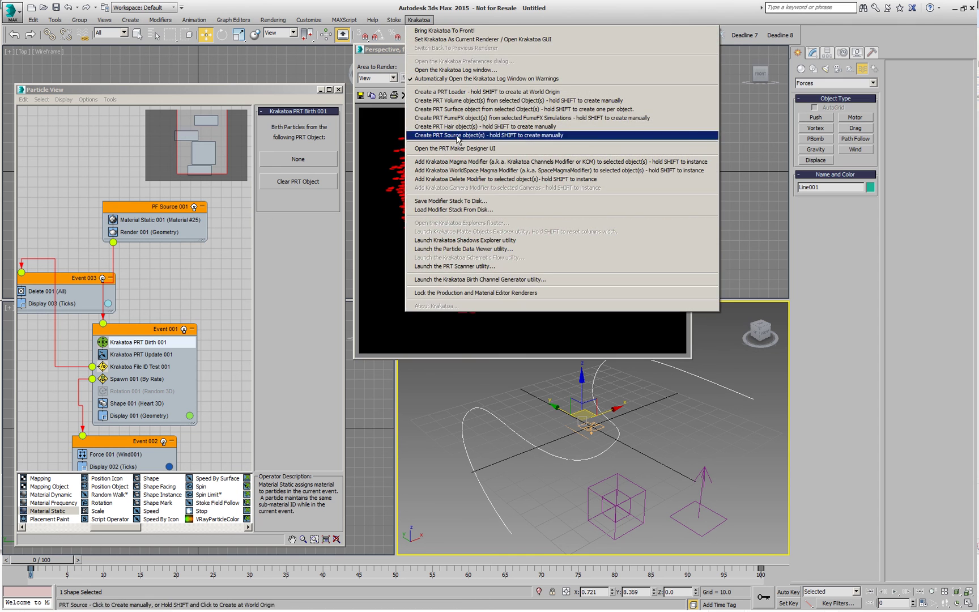
Create PRTSource_Line001_001 from Line001 and set it as the PRT Birth and PRT Update source
{"action": "left_click", "coordinate": [481, 138]}
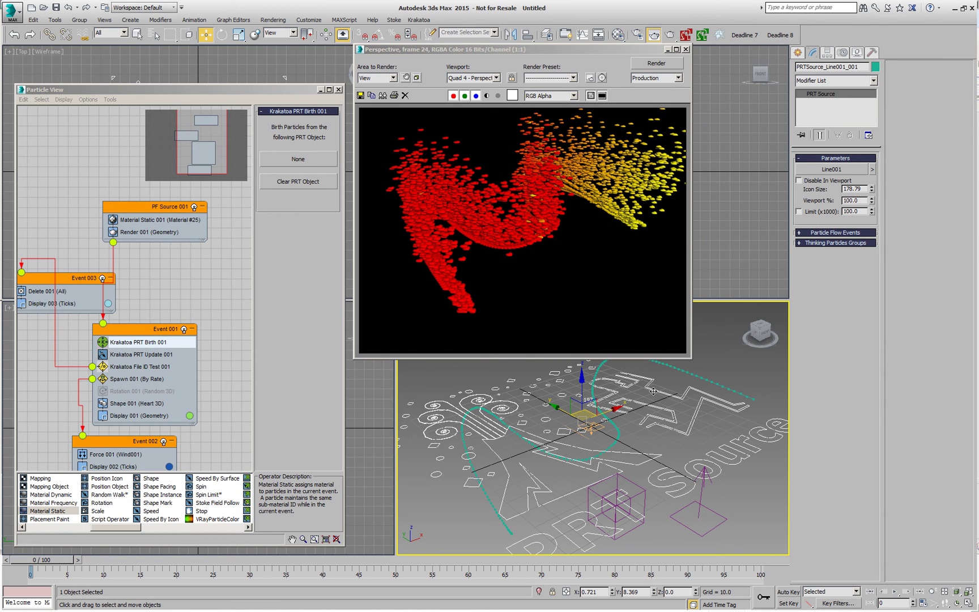
{"action": "left_click", "coordinate": [292, 160]}
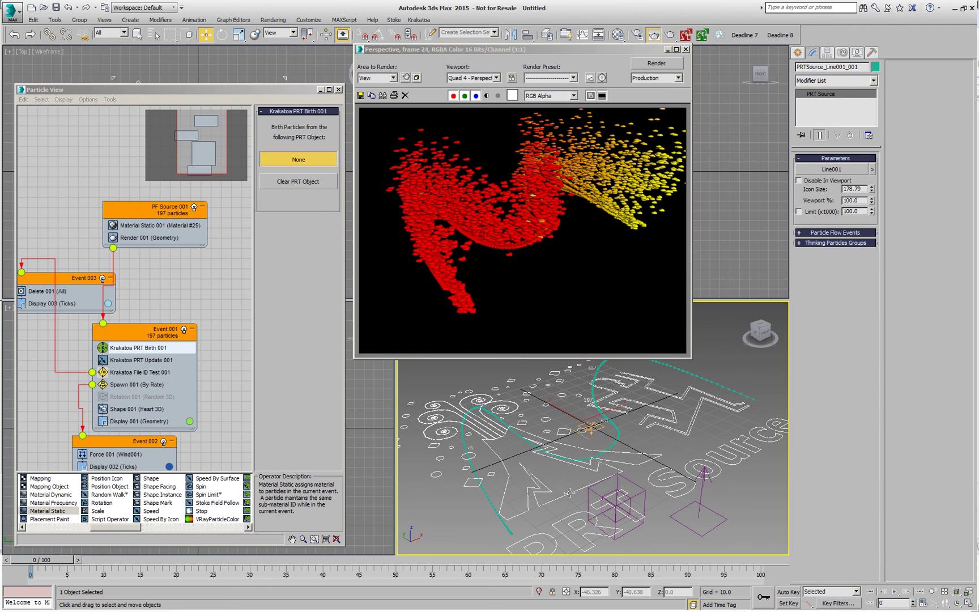
{"action": "left_click", "coordinate": [587, 424]}
{"action": "left_click", "coordinate": [155, 362]}
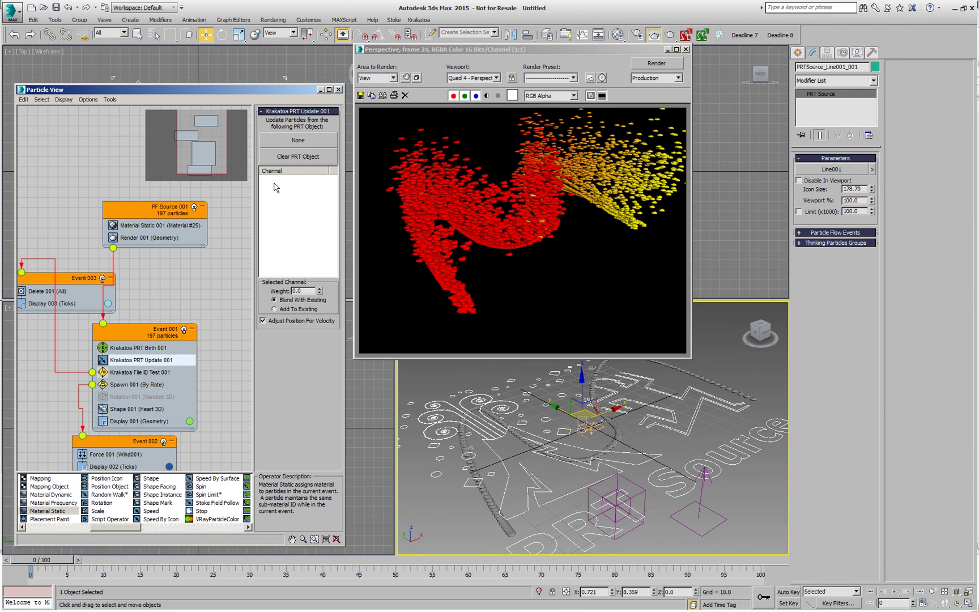
{"action": "left_click", "coordinate": [298, 142]}
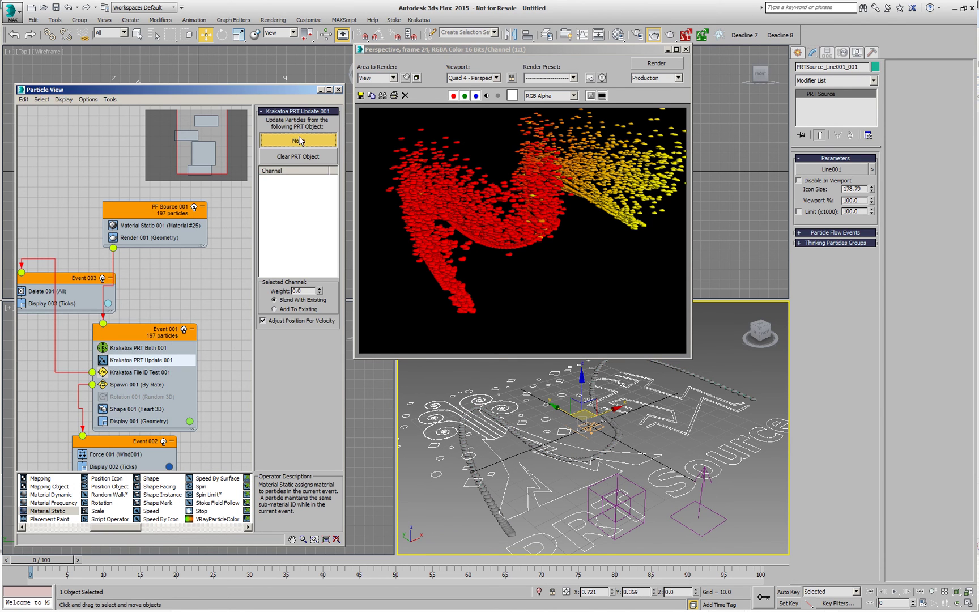
{"action": "left_click", "coordinate": [528, 507]}
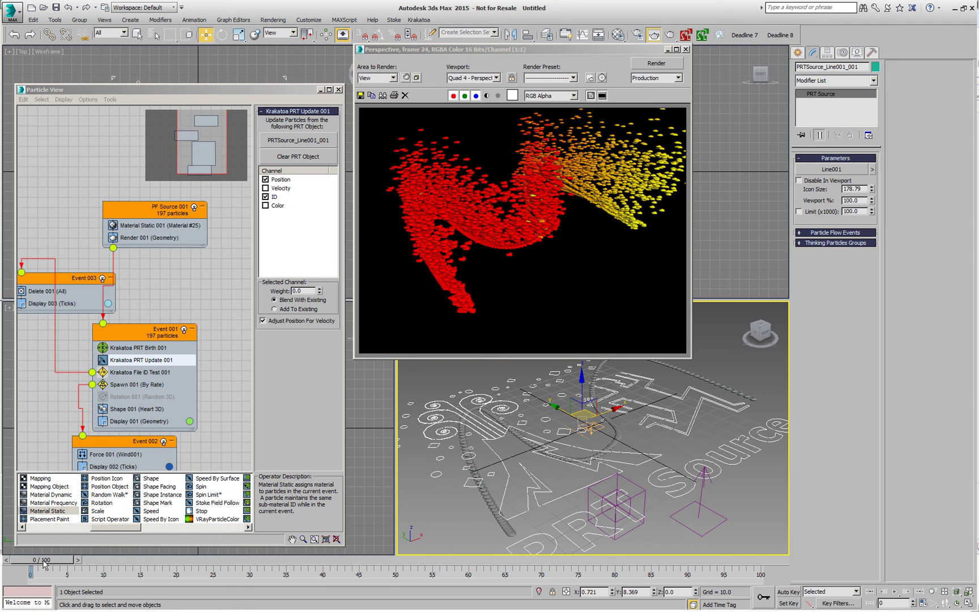
Play the animation and render frame 18, continuing past the missing map coordinates warning
{"action": "key", "text": "slash"}
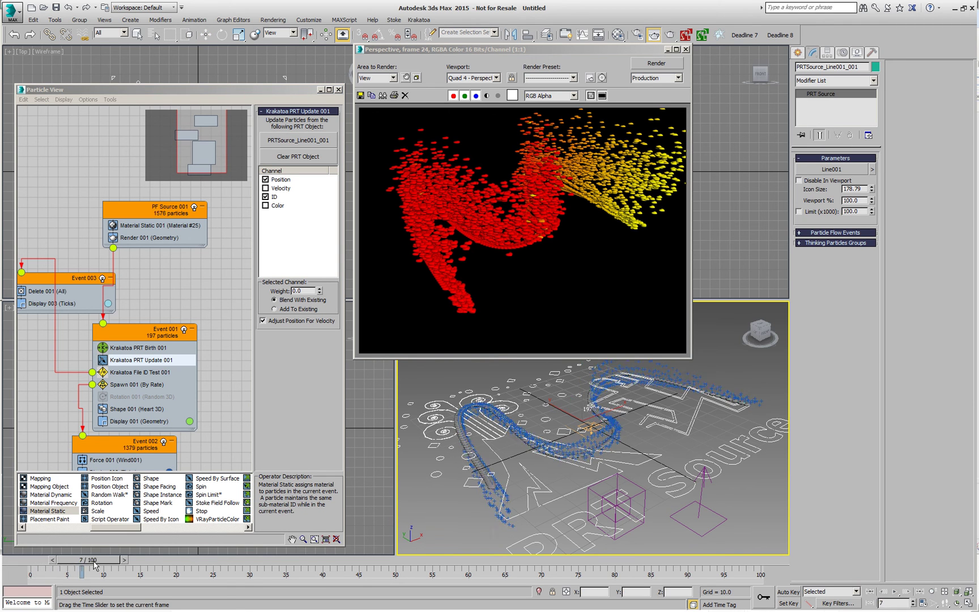
{"action": "left_click", "coordinate": [661, 66]}
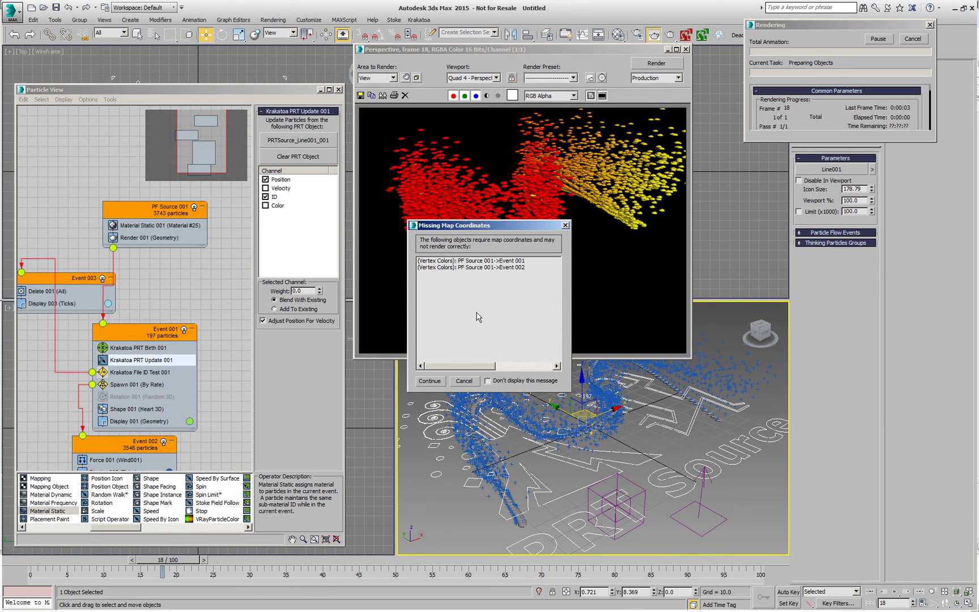
{"action": "left_click", "coordinate": [464, 381]}
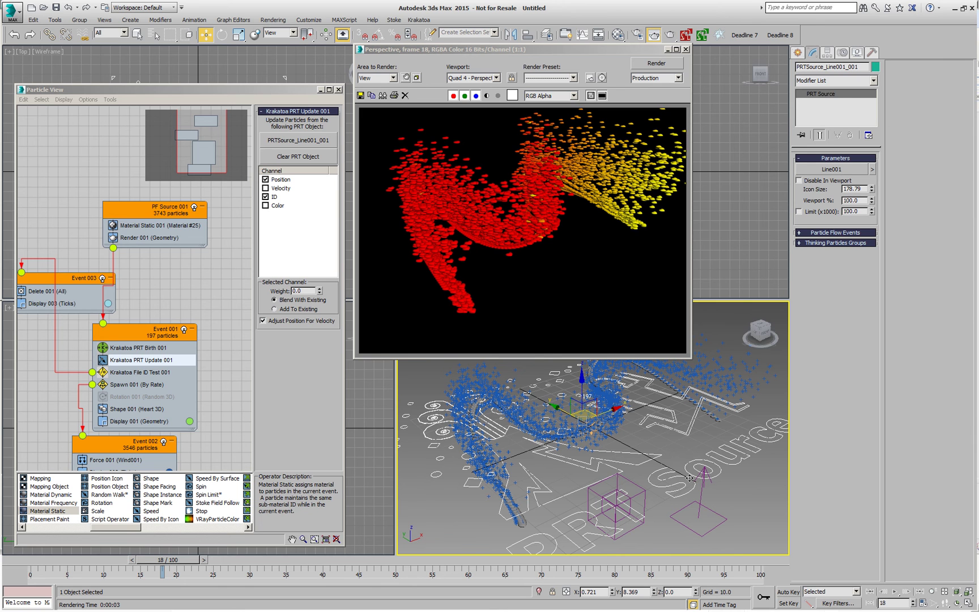
Add a Magma modifier to the PRT Source, open its editor, and render a test frame
{"action": "left_click", "coordinate": [848, 85]}
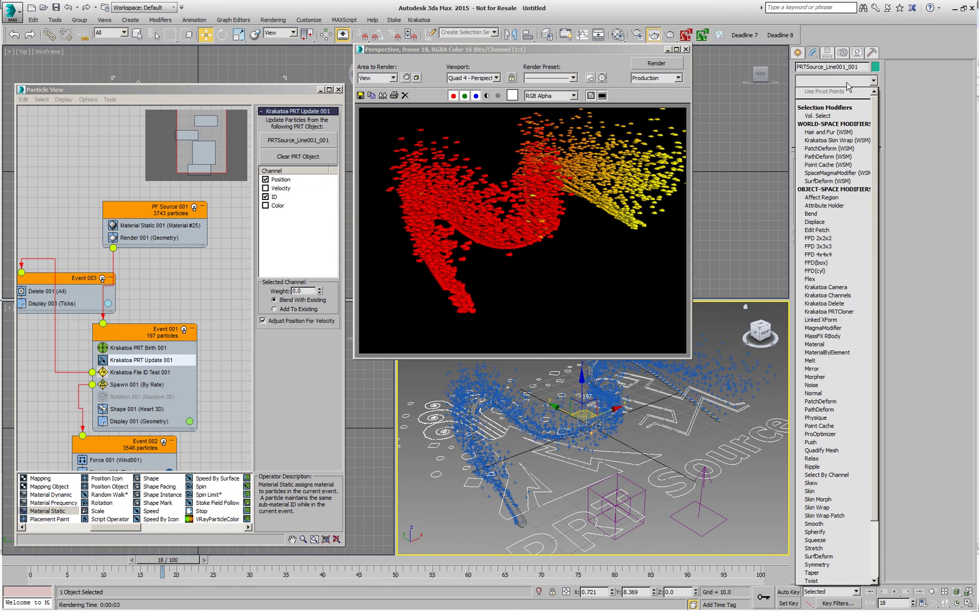
{"action": "left_click", "coordinate": [844, 328]}
{"action": "left_click", "coordinate": [835, 175]}
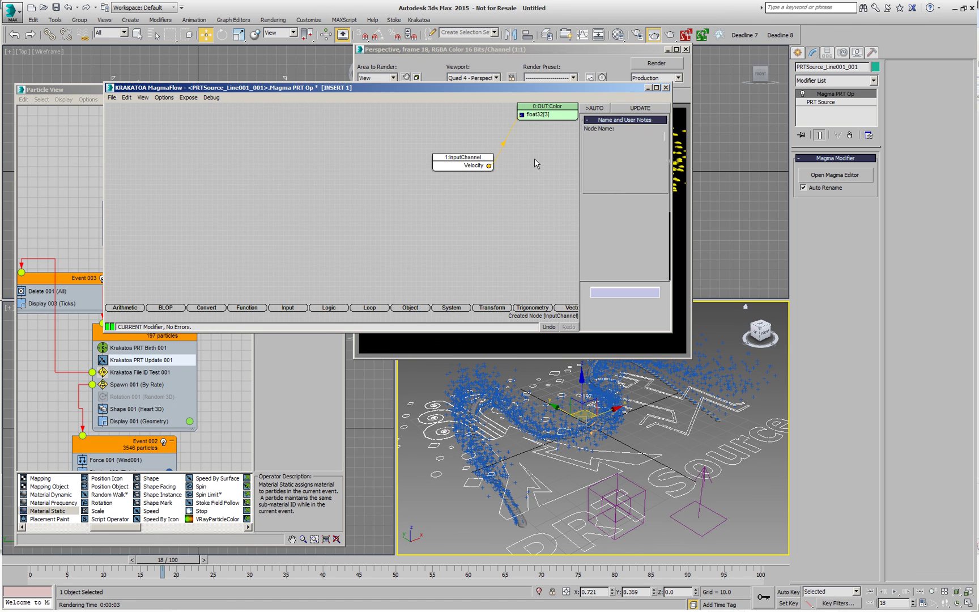
{"action": "key", "text": "shift+q"}
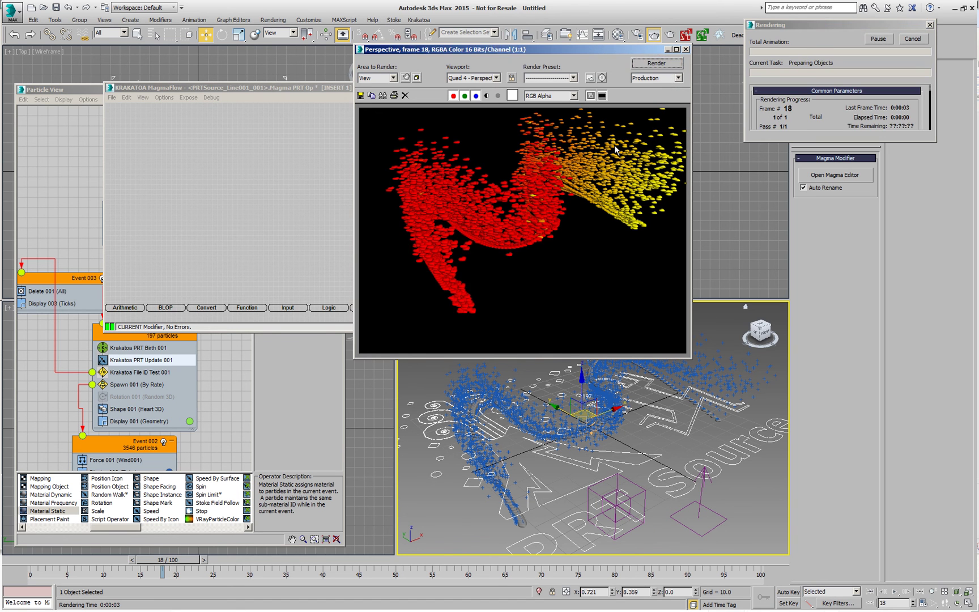
{"action": "left_click", "coordinate": [430, 381]}
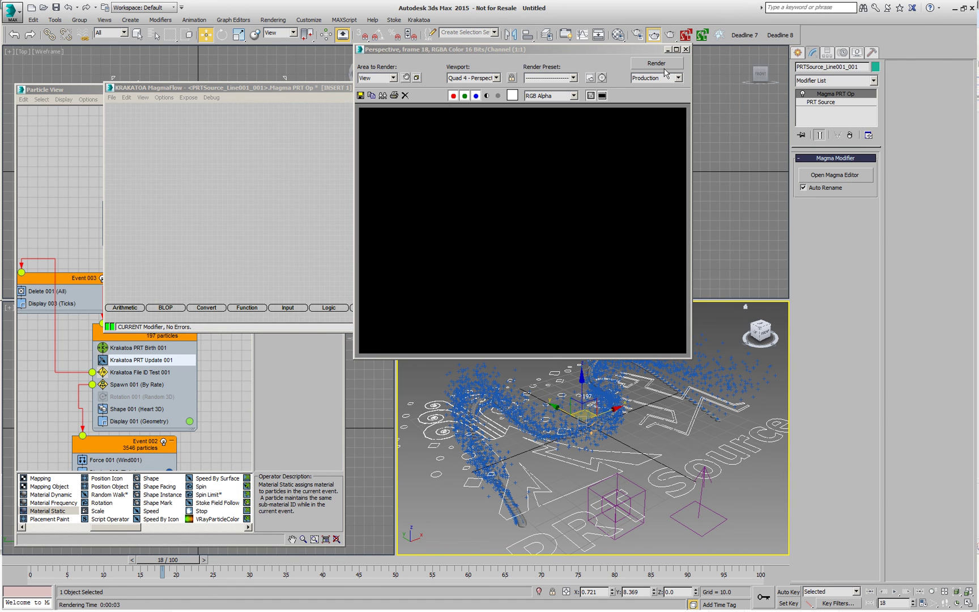
{"action": "left_click", "coordinate": [686, 50]}
Enable the Color and Velocity channels in Krakatoa PRT Update 001 and render frame 28
{"action": "left_click", "coordinate": [208, 366]}
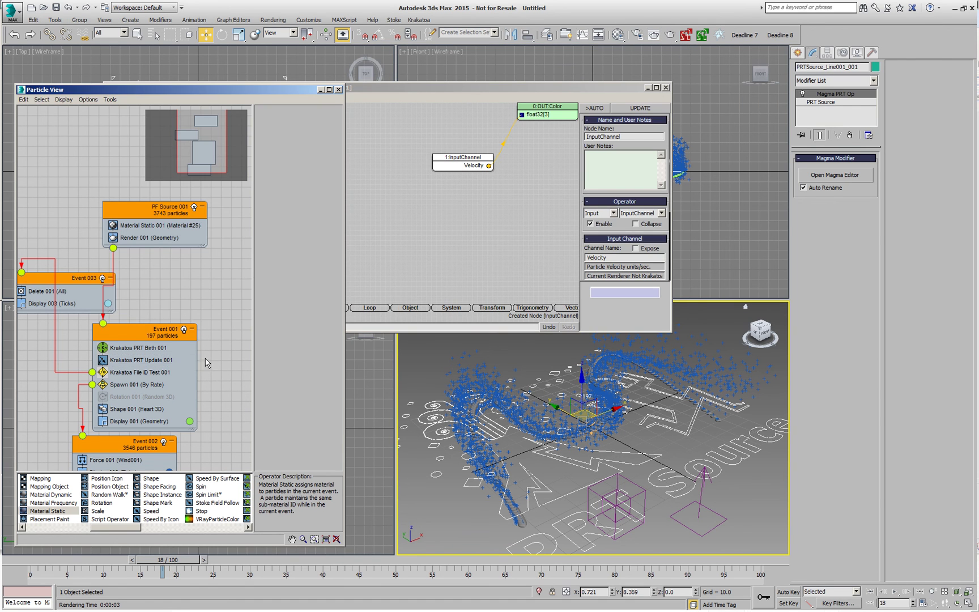
{"action": "left_click", "coordinate": [172, 363]}
{"action": "left_click", "coordinate": [270, 207]}
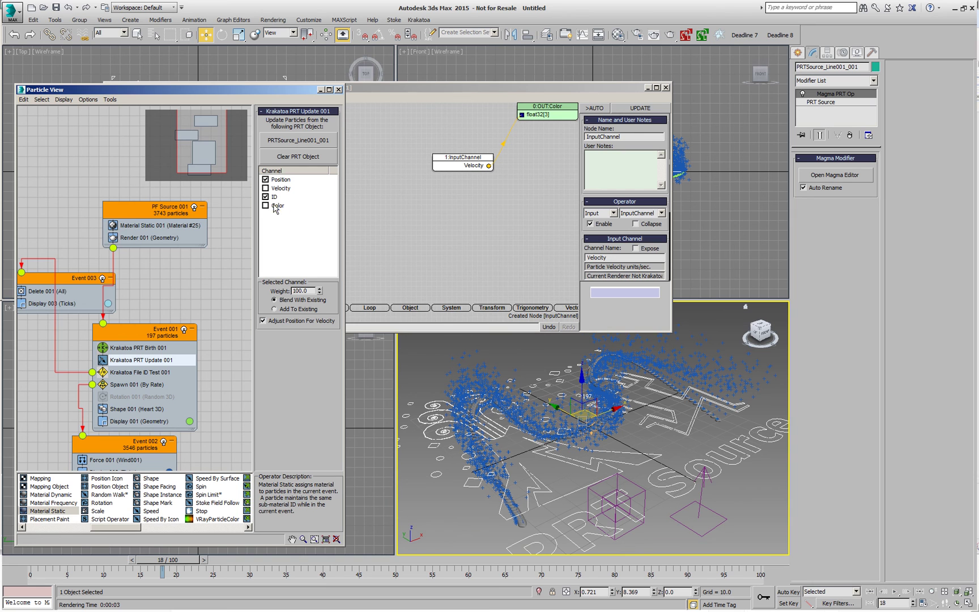
{"action": "left_click", "coordinate": [265, 188]}
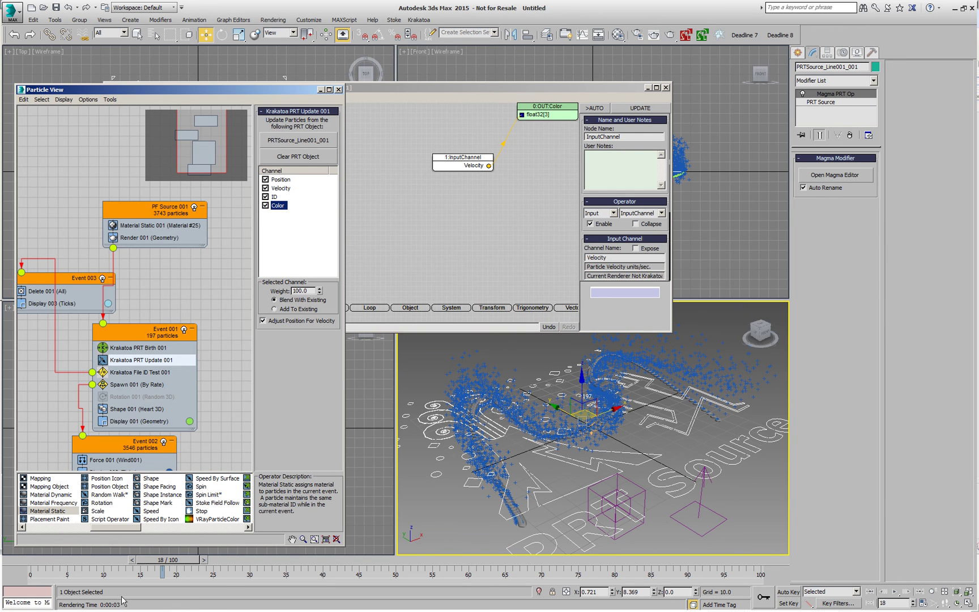
{"action": "left_click_drag", "start_coordinate": [167, 559], "coordinate": [242, 560]}
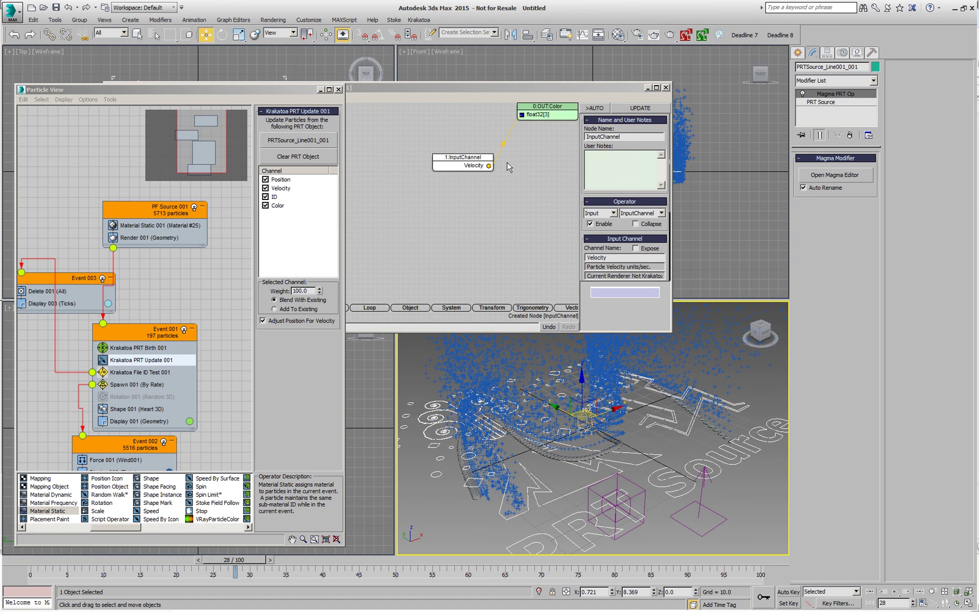
{"action": "left_click", "coordinate": [670, 36]}
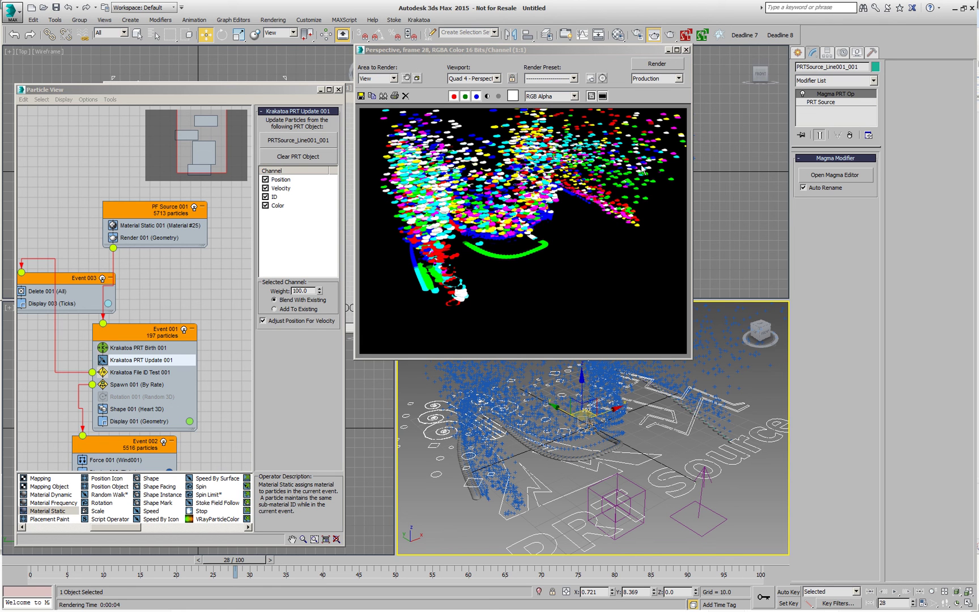
Insert a Magnitude node and a Divide node with divisor 100 after the Velocity InputChannel
{"action": "left_click", "coordinate": [820, 173]}
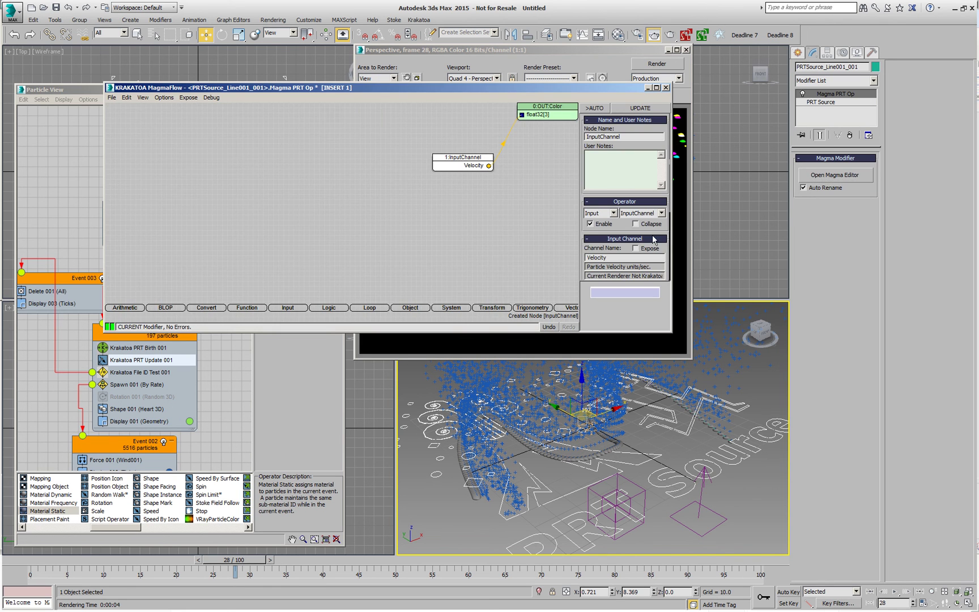
{"action": "left_click_drag", "start_coordinate": [378, 162], "coordinate": [376, 162]}
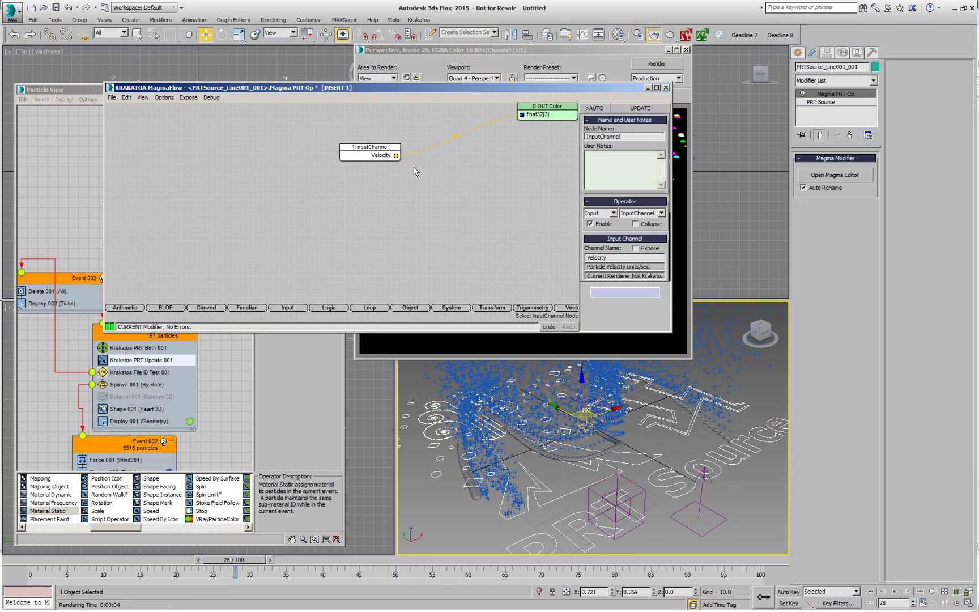
{"action": "right_click", "coordinate": [414, 171]}
{"action": "left_click", "coordinate": [415, 172]}
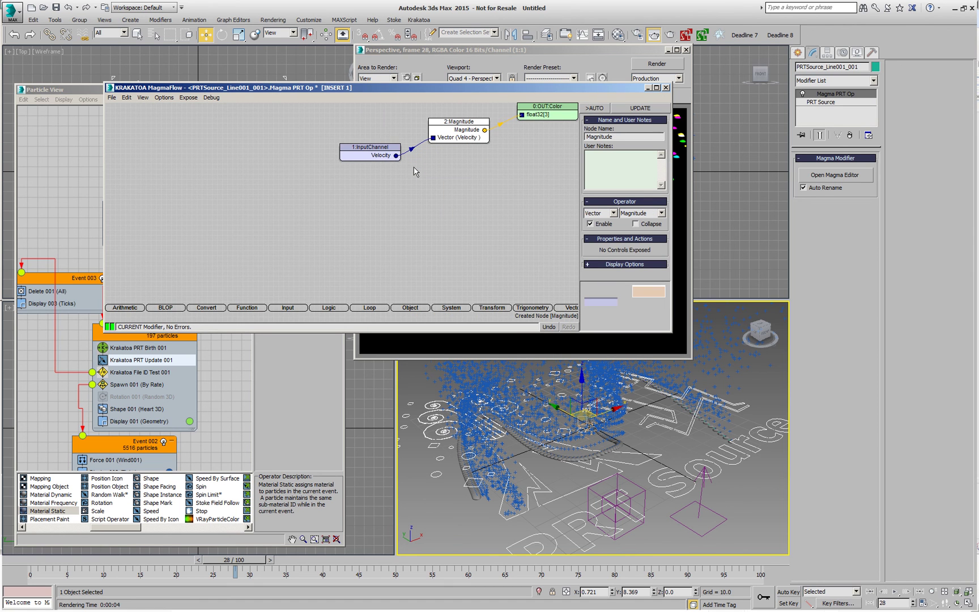
{"action": "key", "text": "slash"}
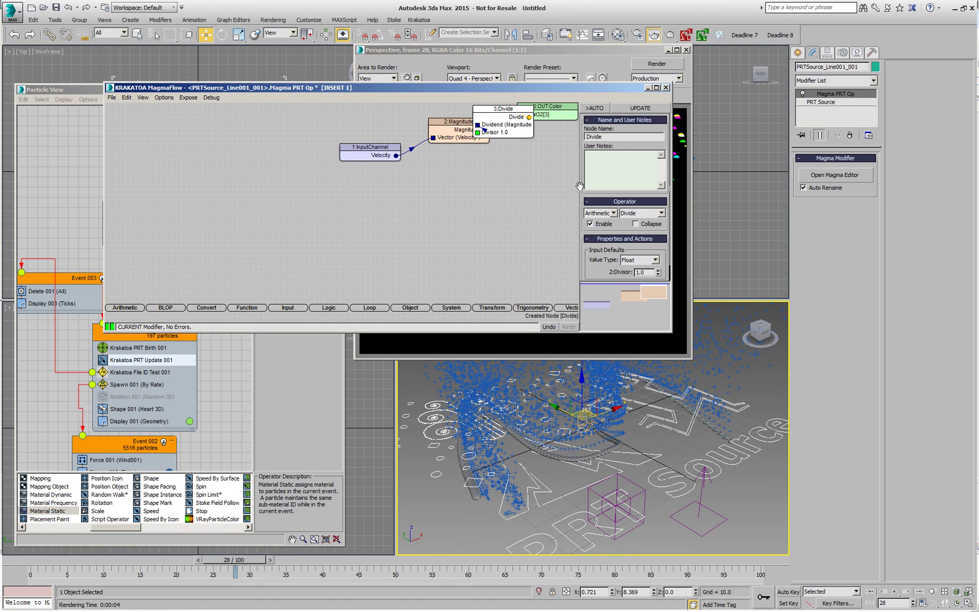
{"action": "double_click", "coordinate": [649, 274]}
{"action": "type", "text": "100"}
{"action": "key", "text": "Return"}
{"action": "left_click", "coordinate": [524, 168]}
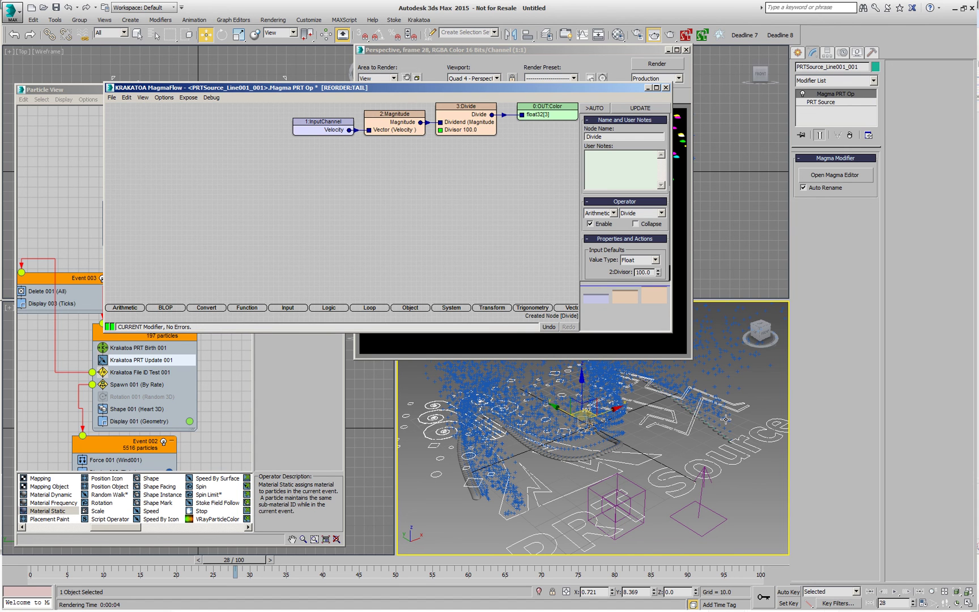
{"action": "left_click", "coordinate": [419, 20]}
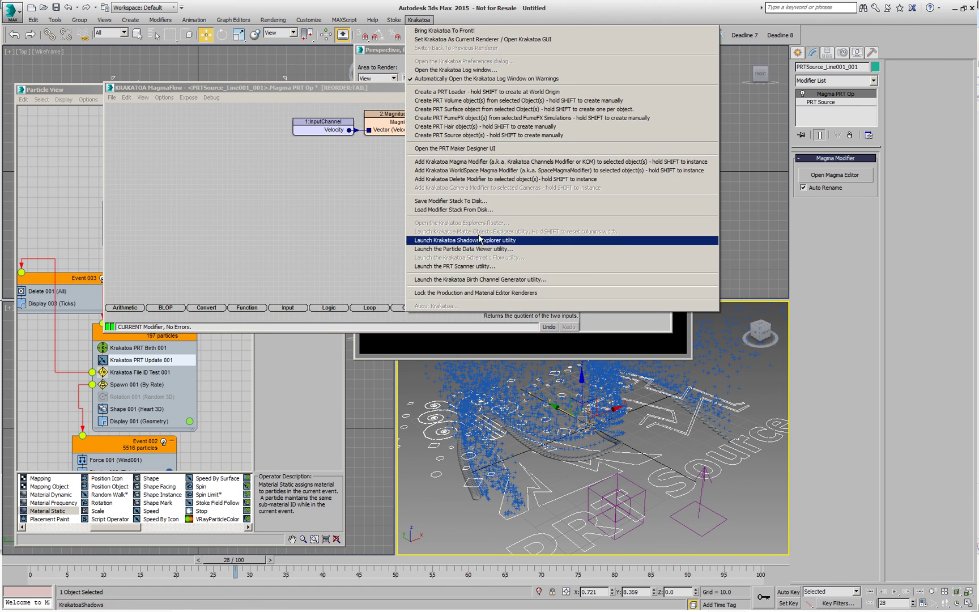
{"action": "left_click", "coordinate": [487, 250]}
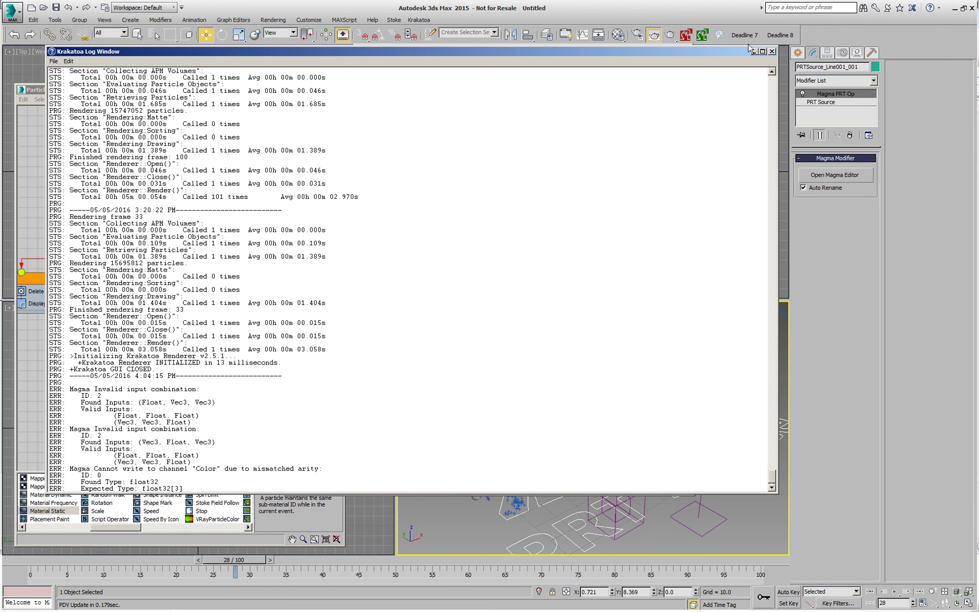
{"action": "left_click", "coordinate": [771, 51]}
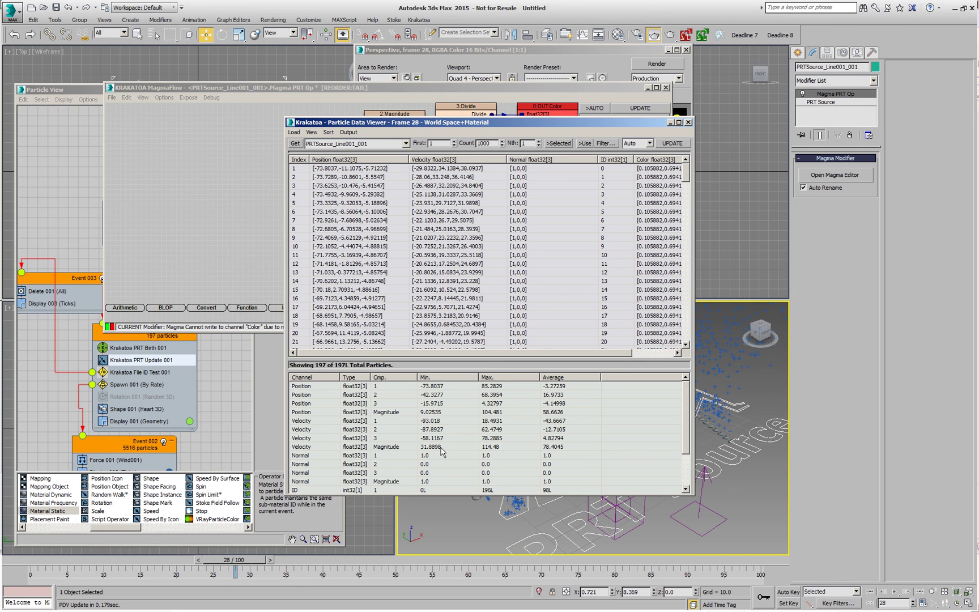
{"action": "left_click", "coordinate": [689, 122]}
{"action": "left_click", "coordinate": [446, 134]}
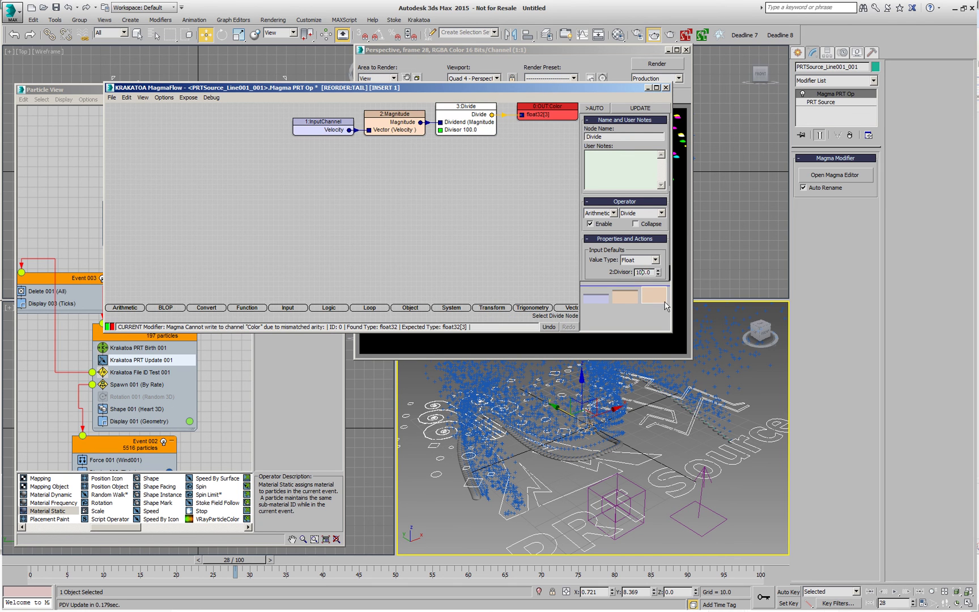
Change the divisor to 150 and use it to blend red [1,0,0] into yellow [1,1,0], then update
{"action": "type", "text": "150"}
{"action": "key", "text": "Return"}
{"action": "key", "text": "b"}
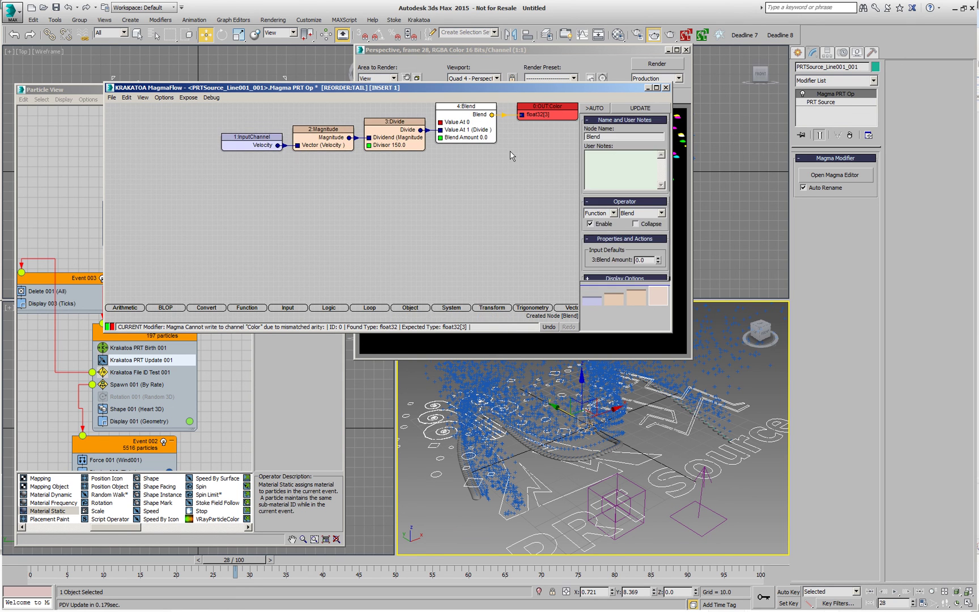
{"action": "left_click_drag", "start_coordinate": [440, 130], "coordinate": [466, 142]}
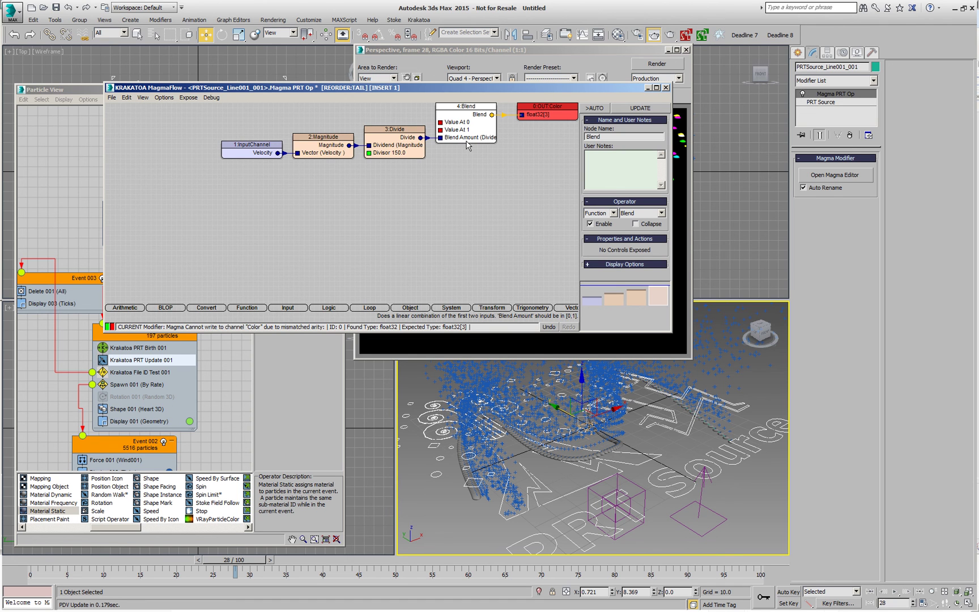
{"action": "key", "text": "v"}
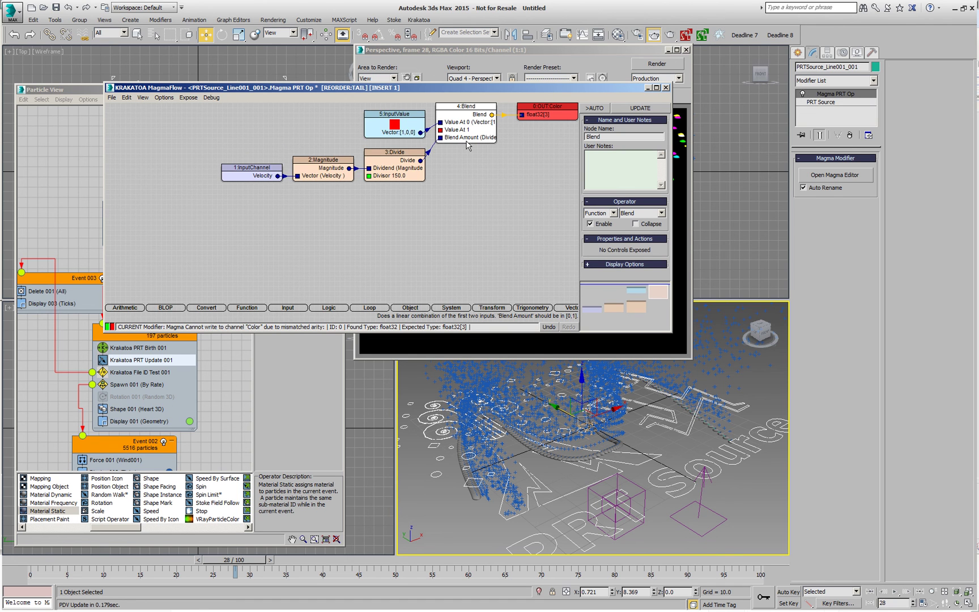
{"action": "key", "text": "v"}
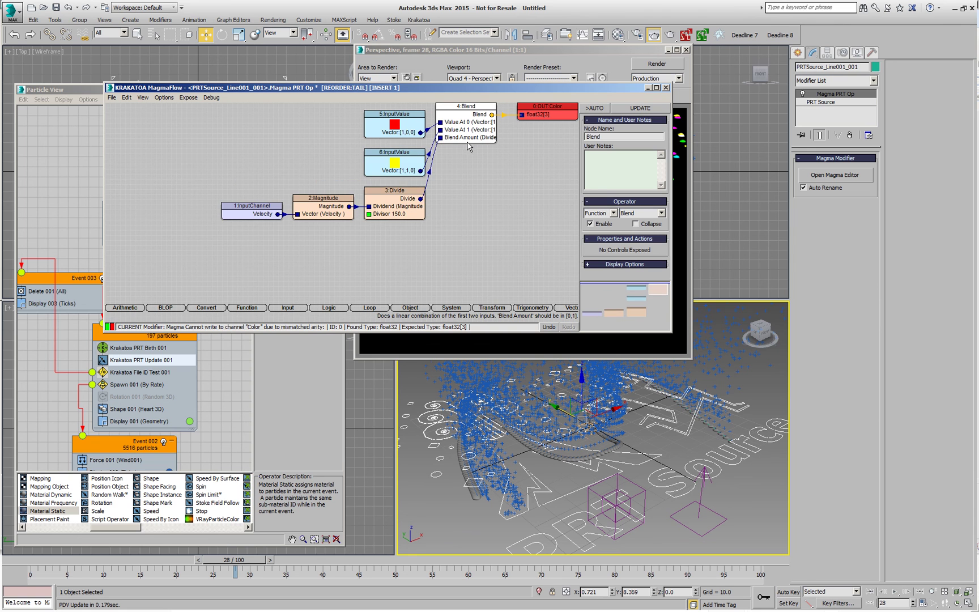
{"action": "left_click", "coordinate": [643, 108]}
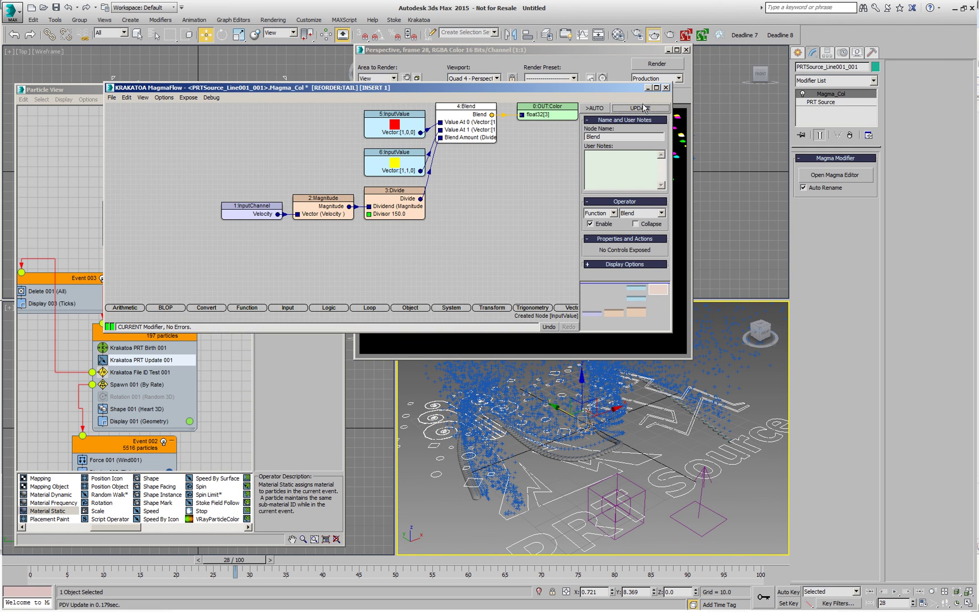
Close the Magma Editor, render the frame, then review the animation from frame 0 to 20
{"action": "left_click", "coordinate": [667, 88]}
{"action": "key", "text": "shift+q"}
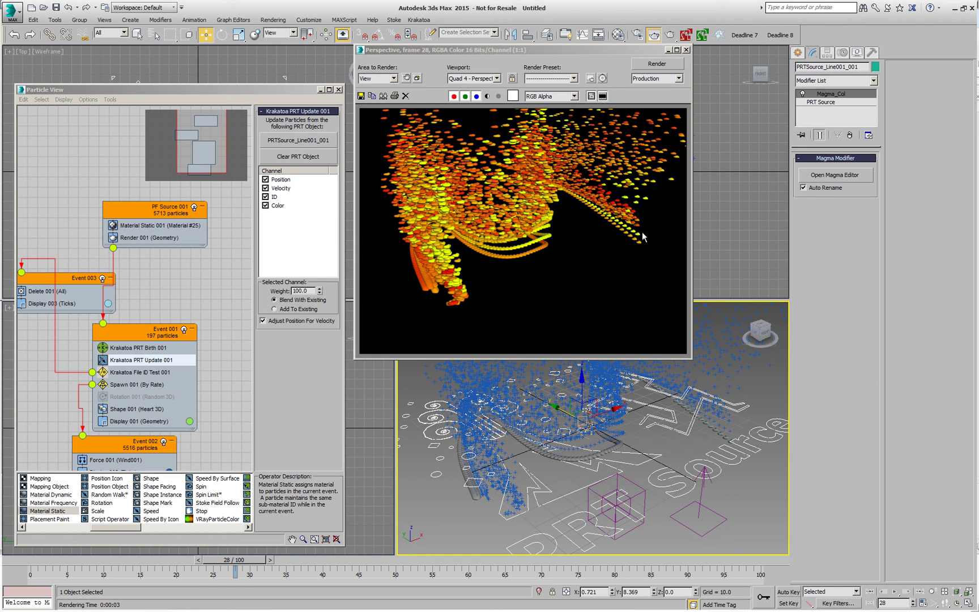
{"action": "left_click", "coordinate": [17, 562]}
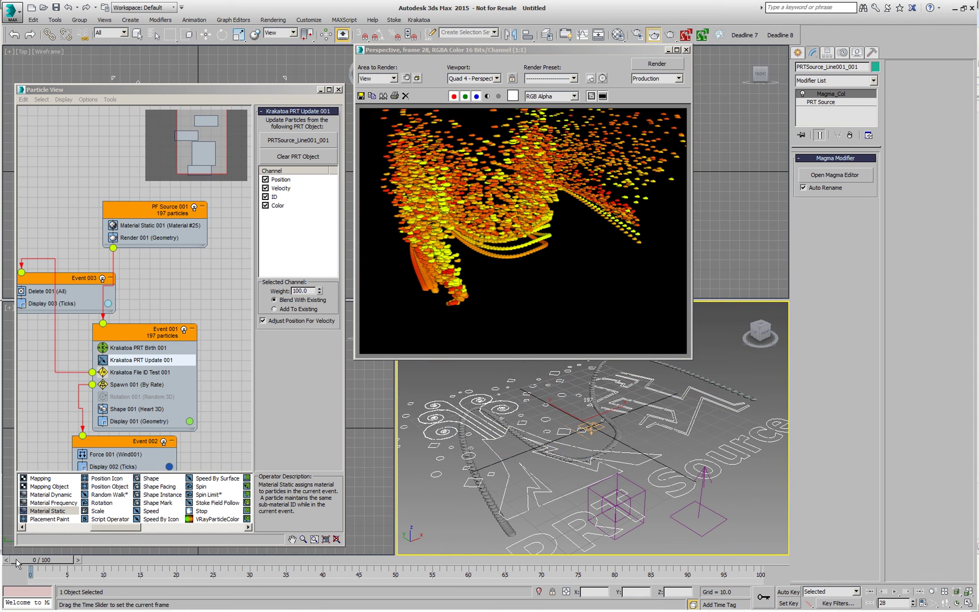
{"action": "left_click_drag", "start_coordinate": [17, 563], "coordinate": [156, 562]}
{"action": "key", "text": "w"}
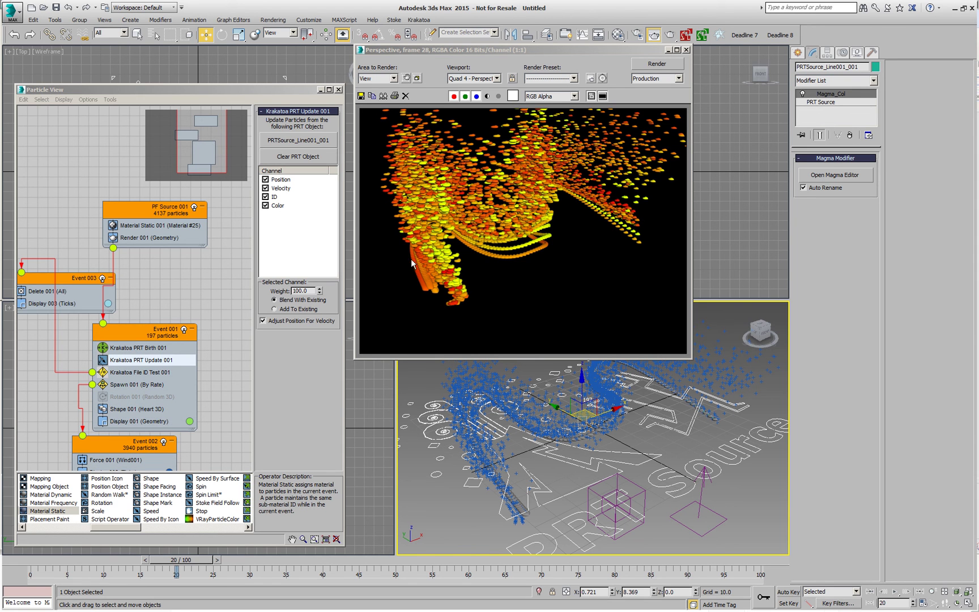
{"action": "left_click", "coordinate": [50, 556]}
Render frame 2 to check the red-to-yellow trail, then deselect the PRT object
{"action": "left_click", "coordinate": [656, 64]}
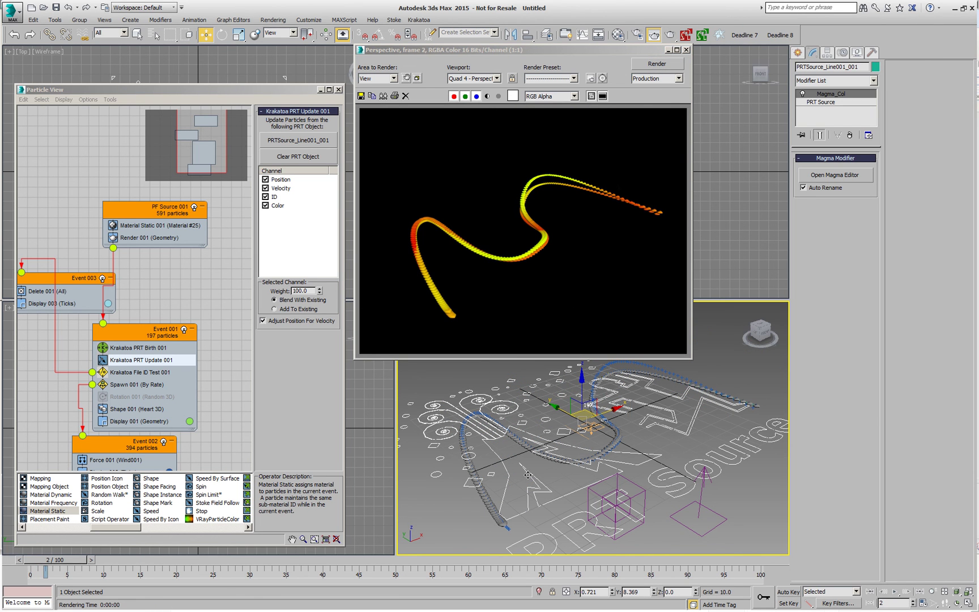
{"action": "left_click", "coordinate": [758, 530]}
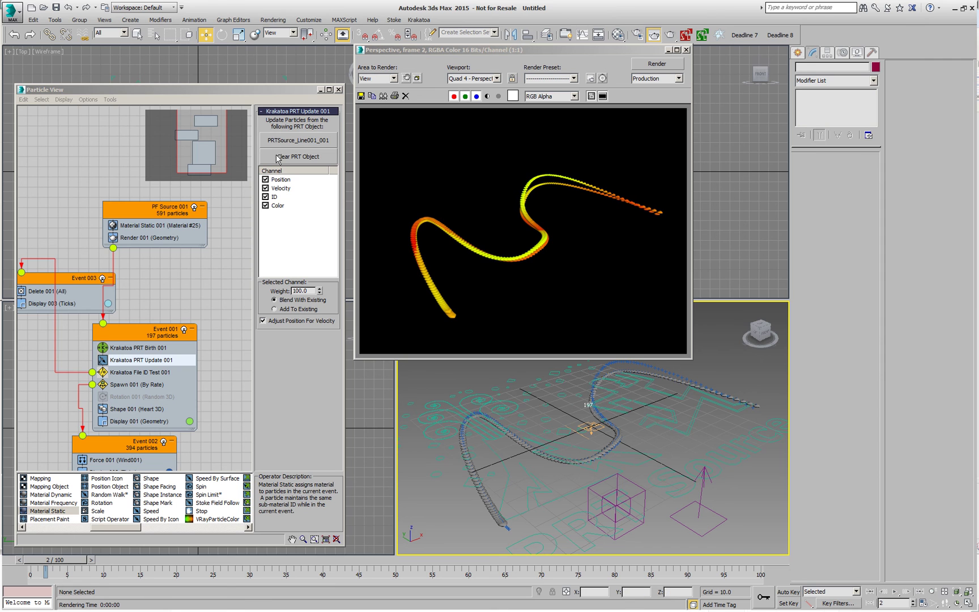